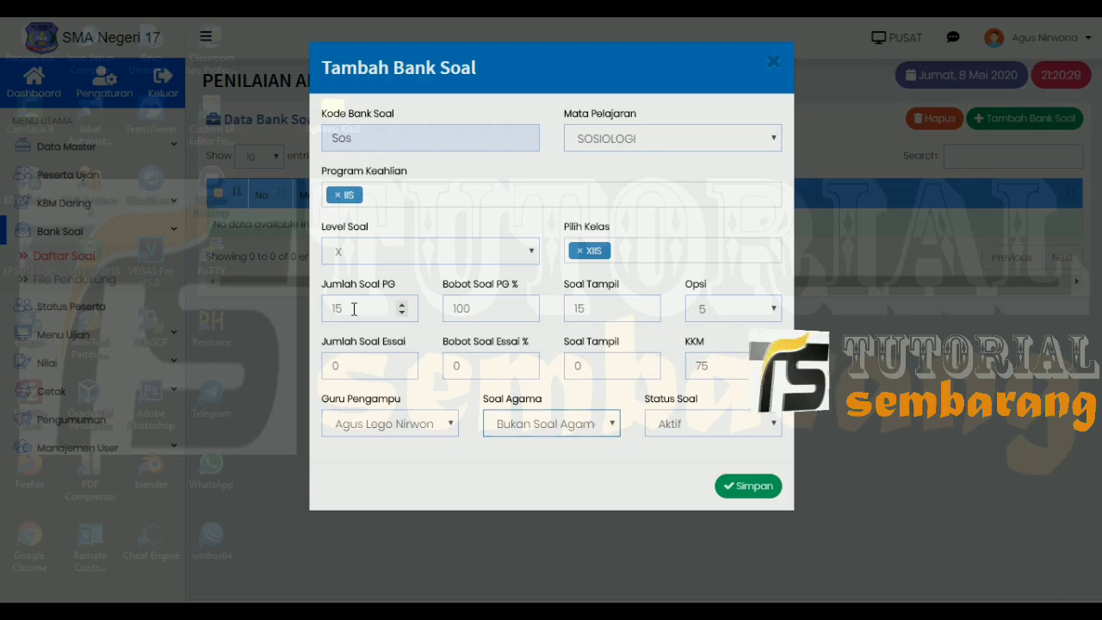
Save the new Sosiologi question bank with code Sos and open its question import.
{"action": "key", "text": "Return"}
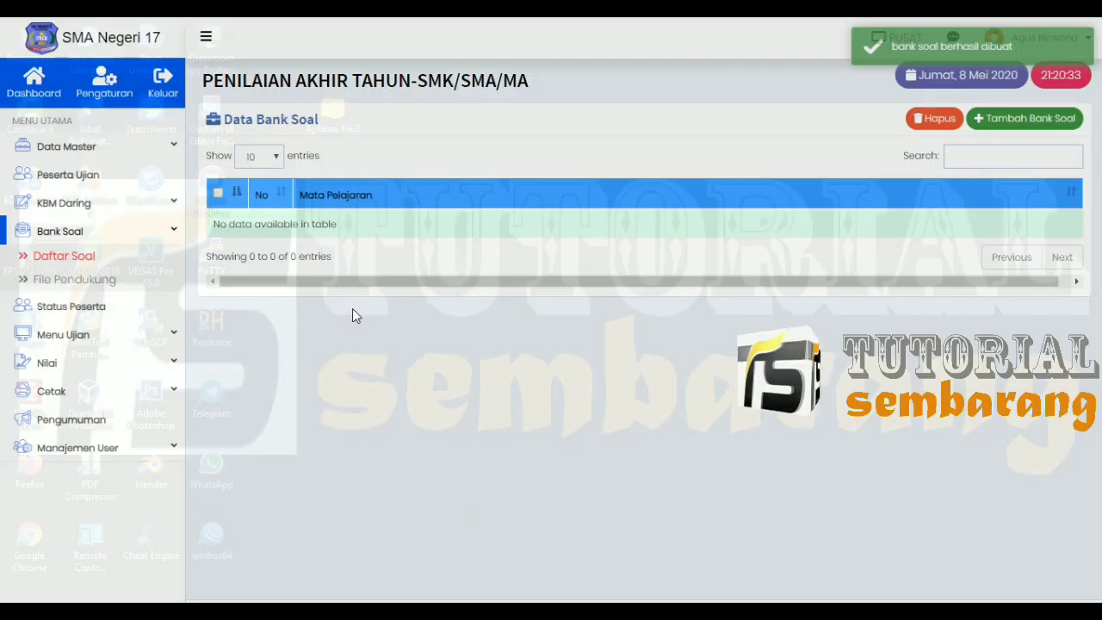
{"action": "left_click", "coordinate": [362, 236]}
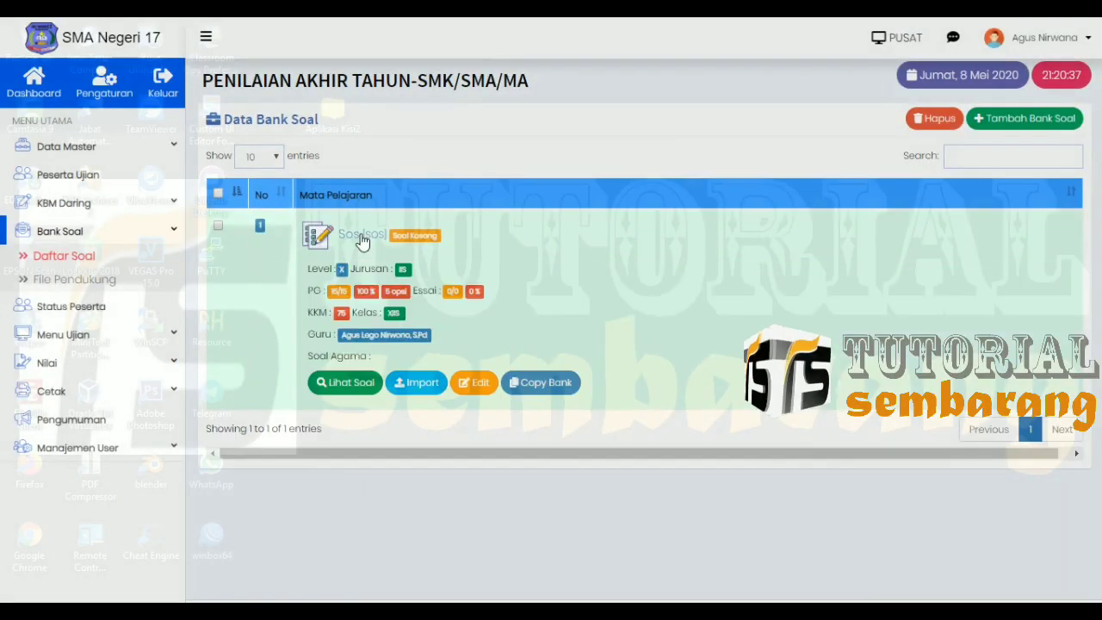
{"action": "left_click", "coordinate": [420, 385]}
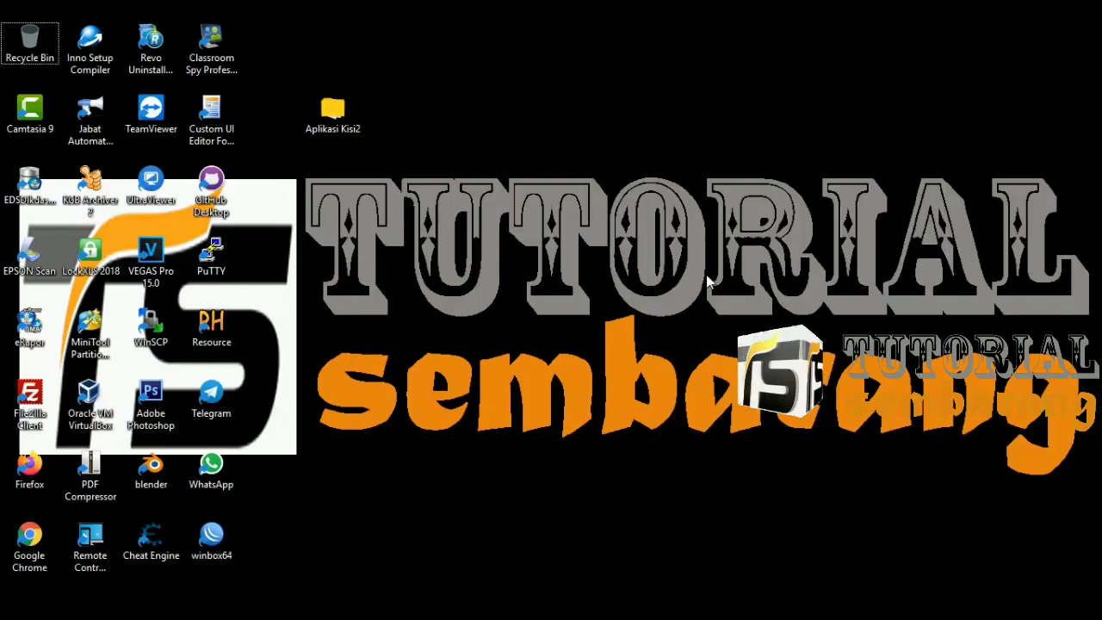
Open the Aplikasi Kisi2 folder on the desktop, reposition its window and open 00-DataUtama.docx.
{"action": "double_click", "coordinate": [333, 110]}
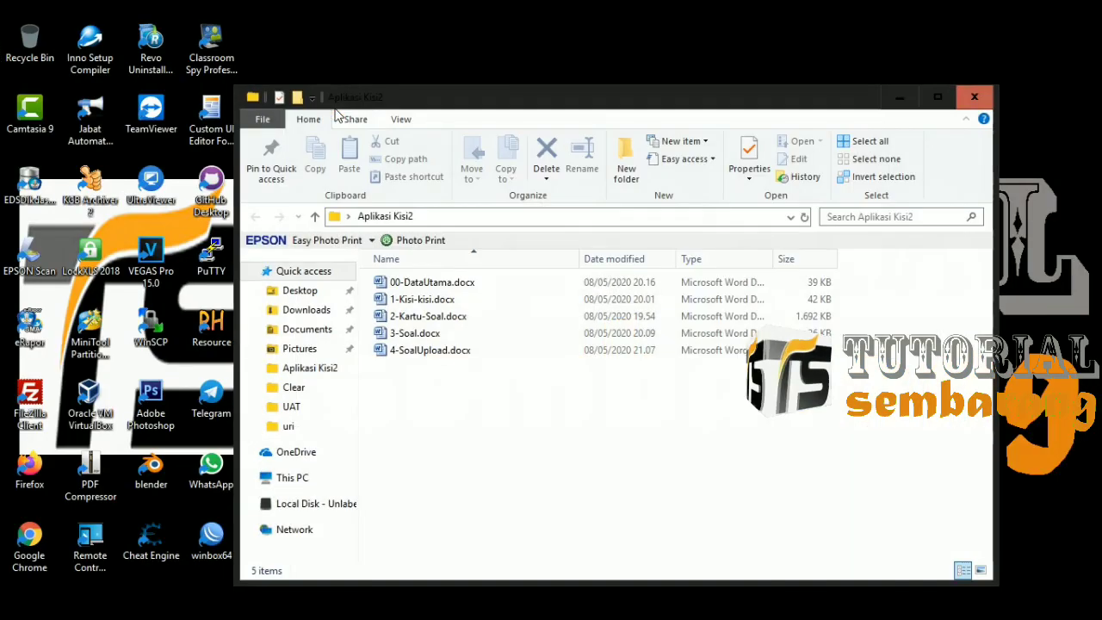
{"action": "left_click_drag", "start_coordinate": [506, 101], "coordinate": [509, 49]}
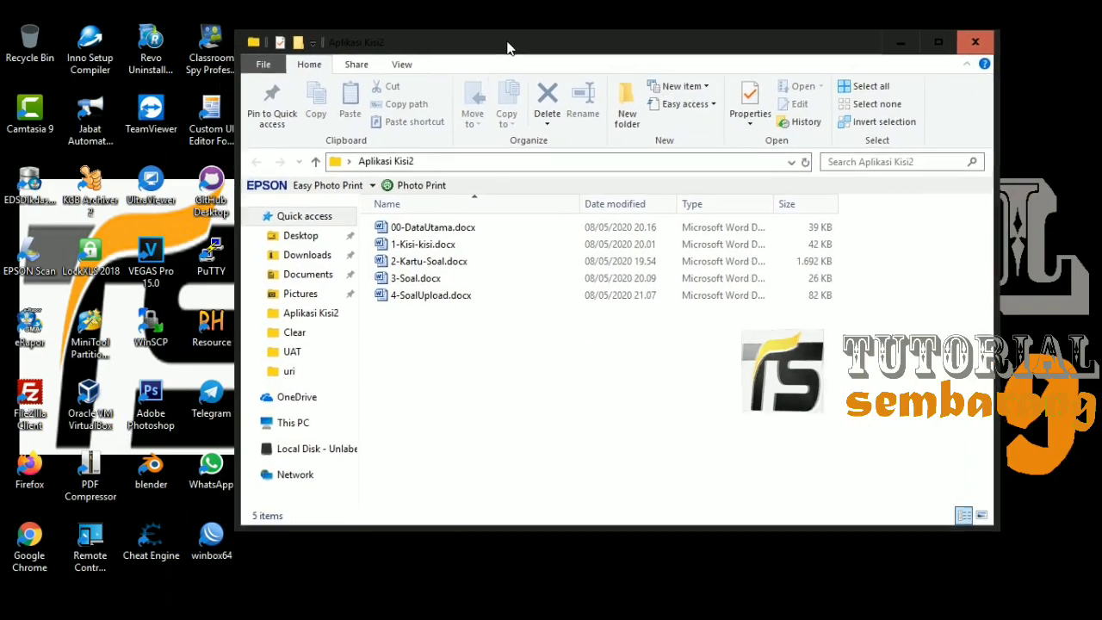
{"action": "left_click", "coordinate": [481, 233]}
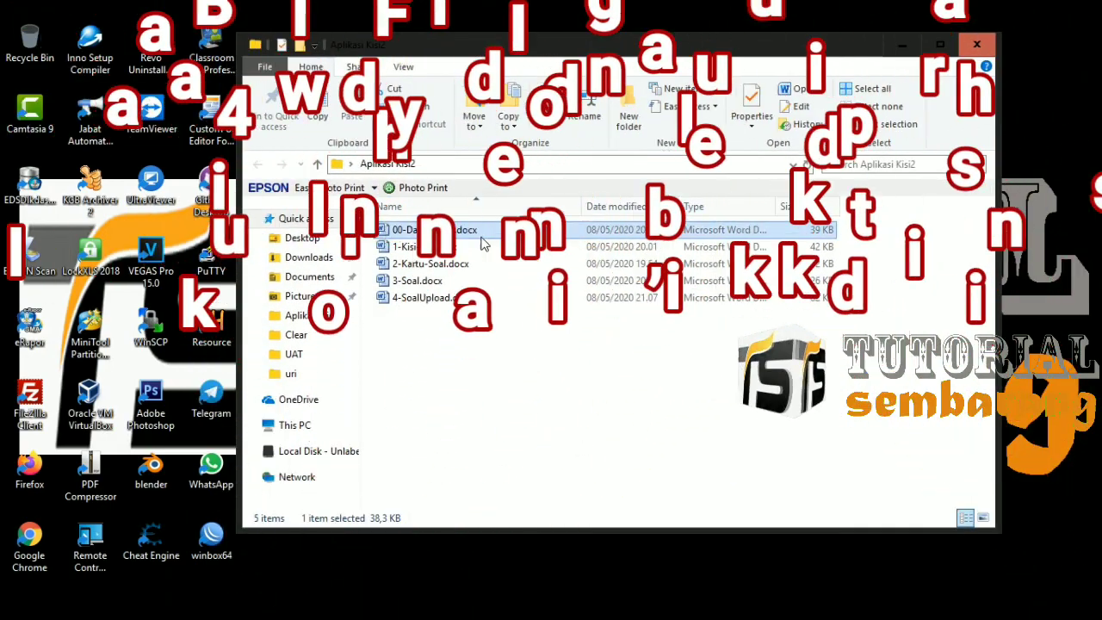
{"action": "left_click_drag", "start_coordinate": [473, 338], "coordinate": [546, 238]}
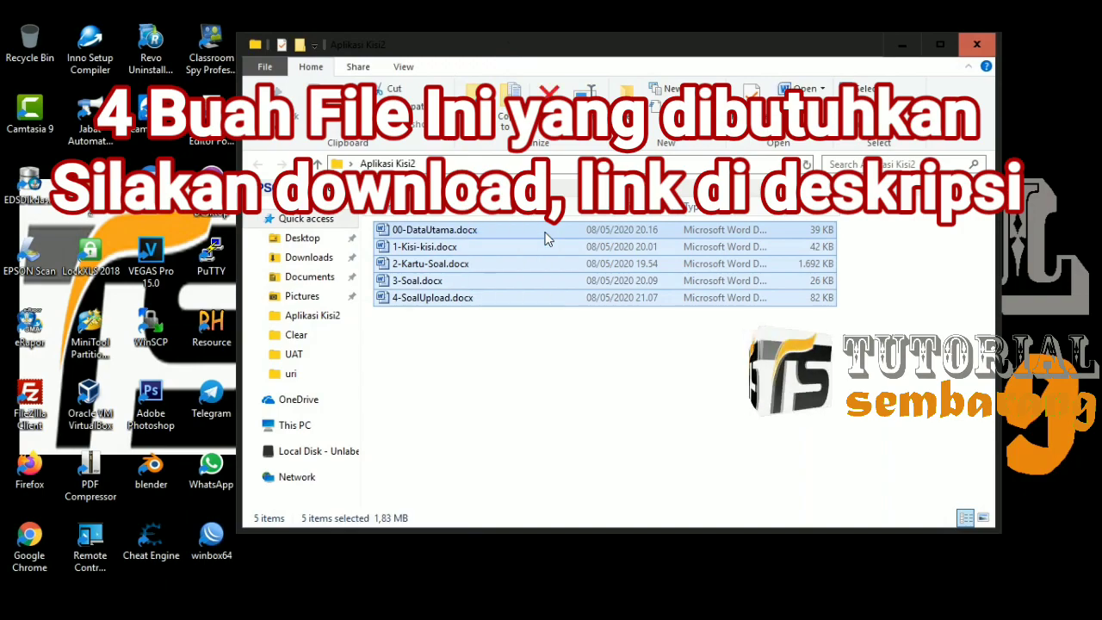
{"action": "double_click", "coordinate": [545, 239]}
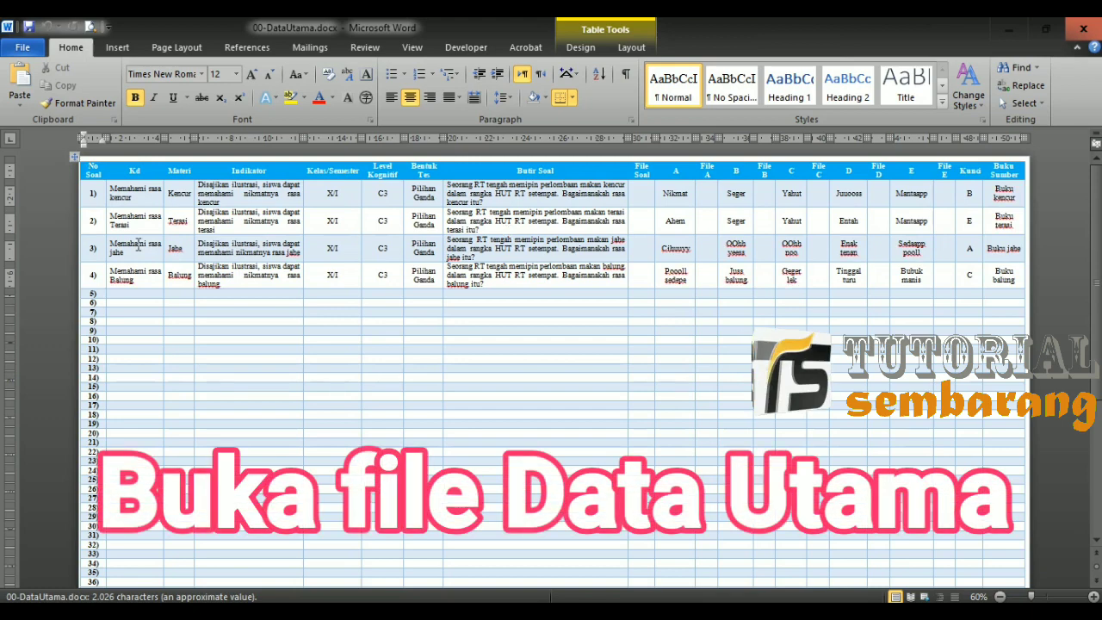
Examine the question data table in 00-DataUtama.docx through its last row, and minimize the document.
{"action": "left_click_drag", "start_coordinate": [127, 188], "coordinate": [447, 275]}
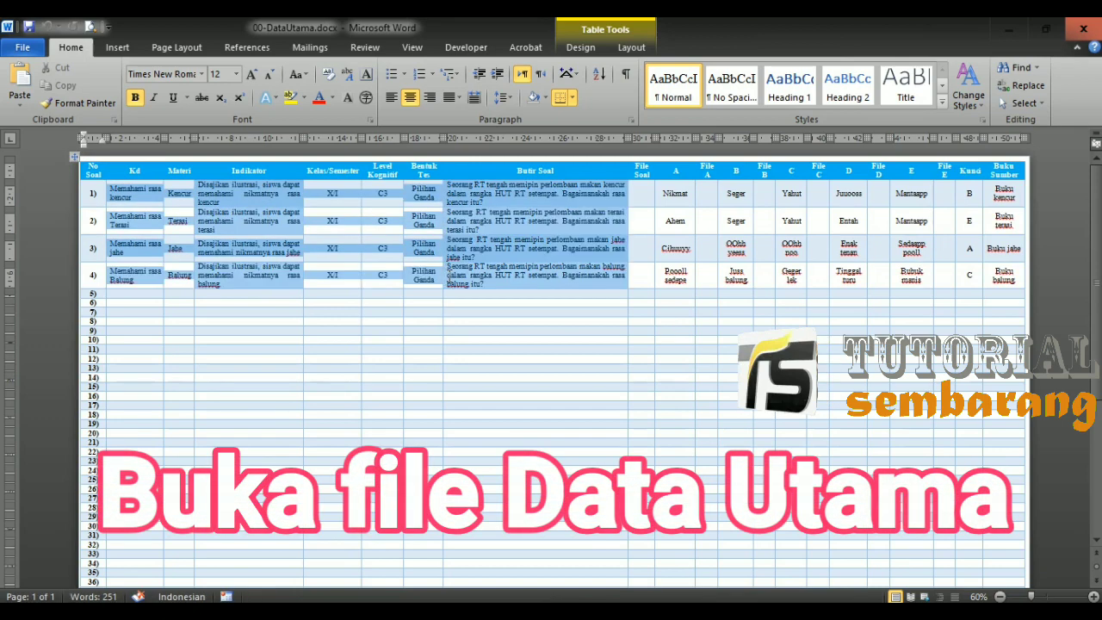
{"action": "left_click", "coordinate": [840, 197]}
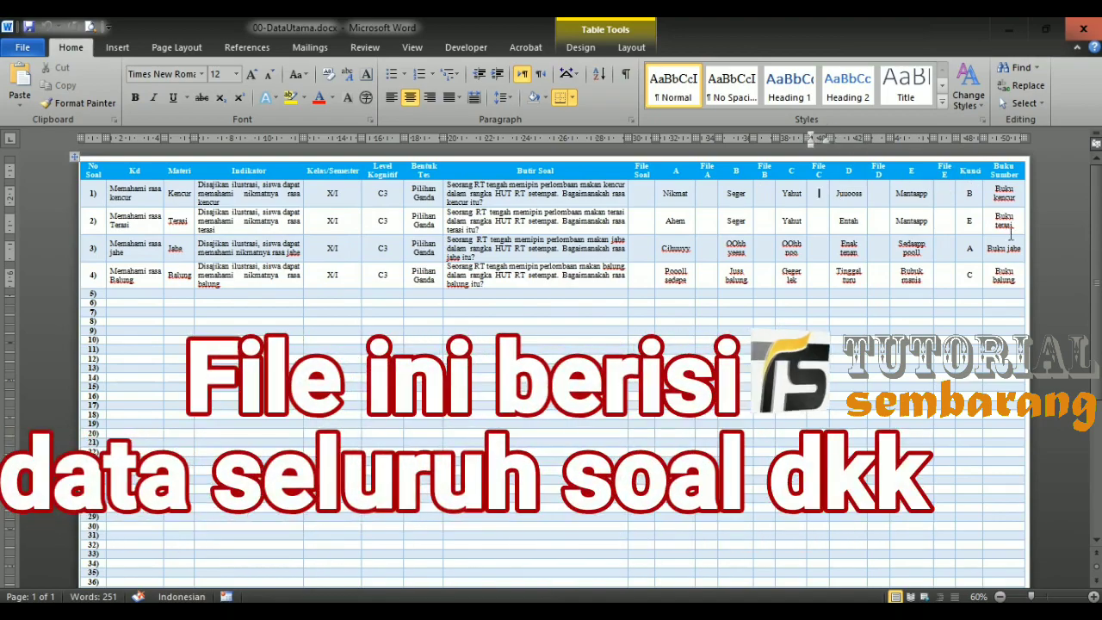
{"action": "scroll", "coordinate": [157, 484], "scroll_direction": "down", "scroll_amount": 6}
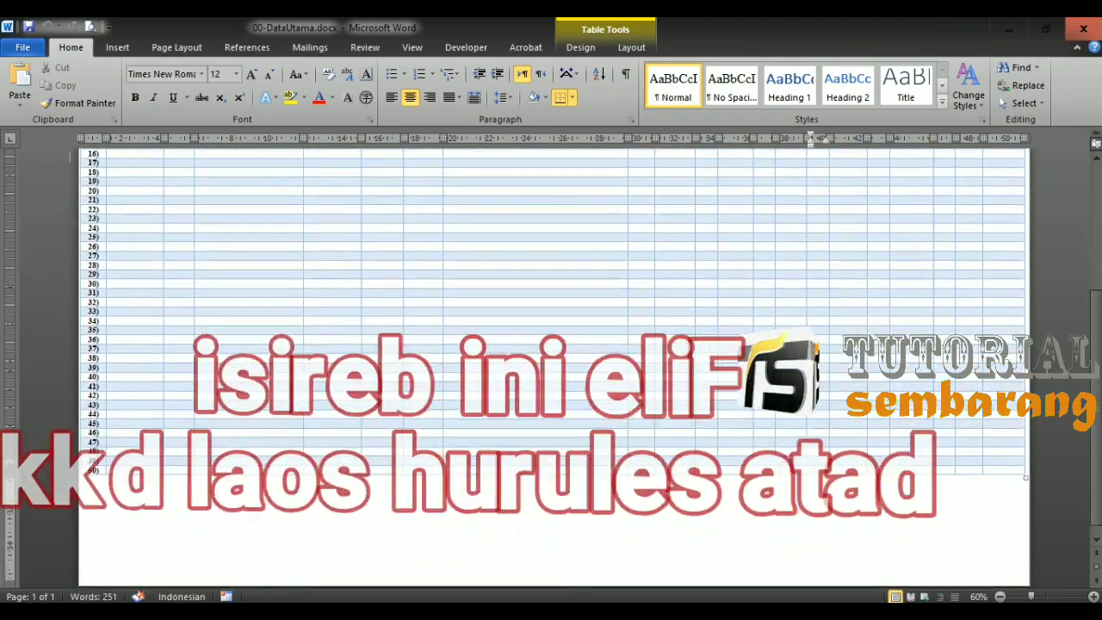
{"action": "scroll", "coordinate": [387, 370], "scroll_direction": "up", "scroll_amount": 6}
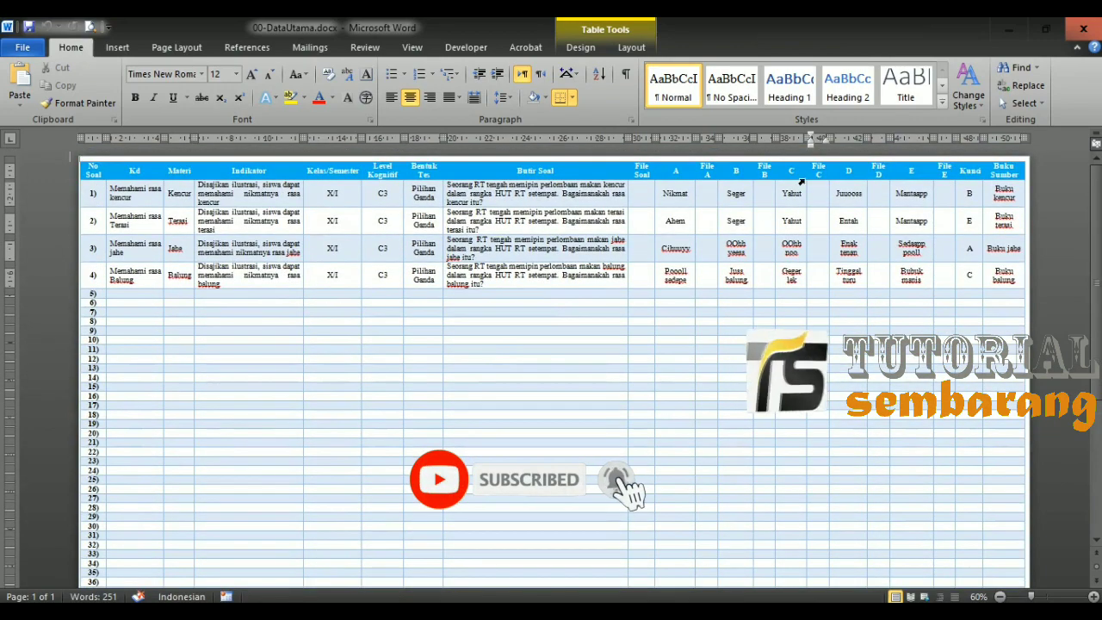
{"action": "left_click", "coordinate": [1012, 31]}
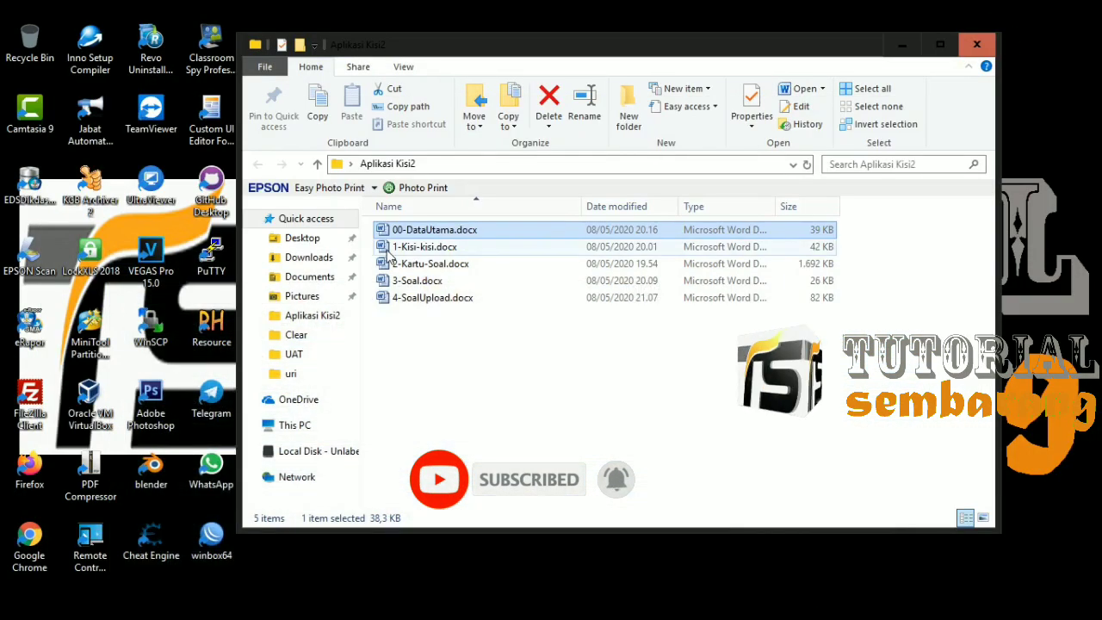
Open 1-Kisi-kisi.docx without running its SQL command, maximize its window and look through the whole table.
{"action": "left_click", "coordinate": [449, 248]}
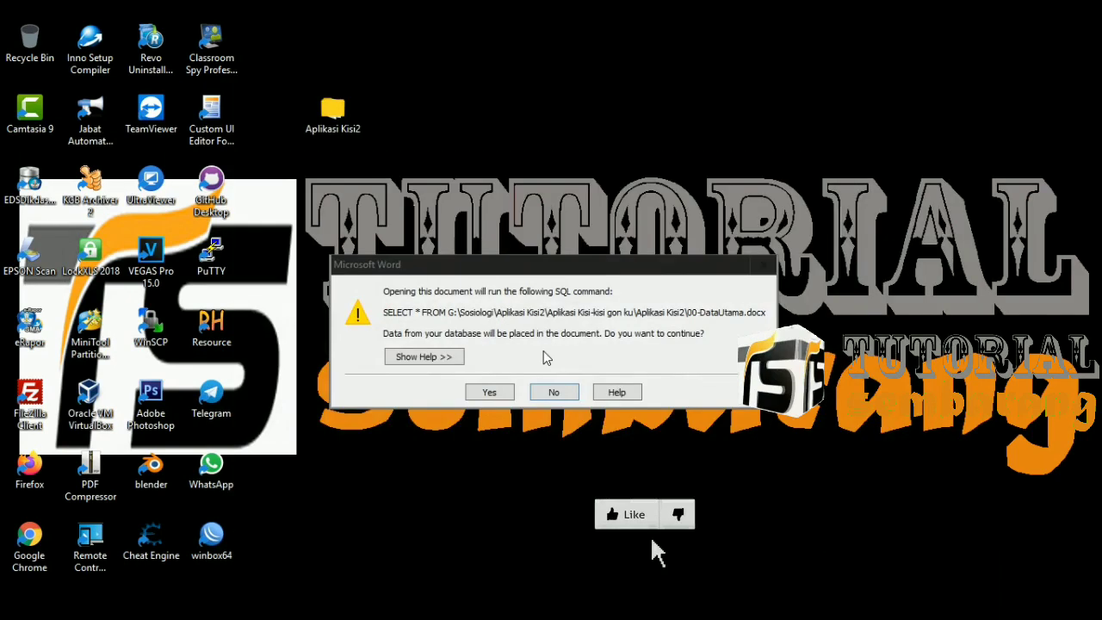
{"action": "left_click", "coordinate": [553, 393]}
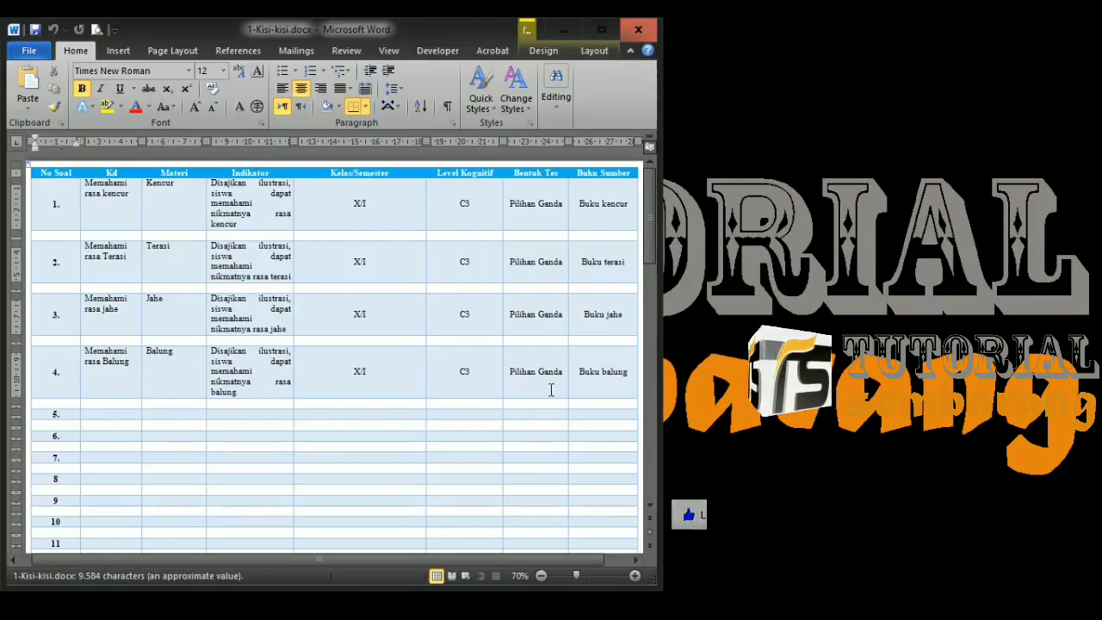
{"action": "left_click", "coordinate": [602, 31]}
{"action": "scroll", "coordinate": [560, 274], "scroll_direction": "down", "scroll_amount": 10}
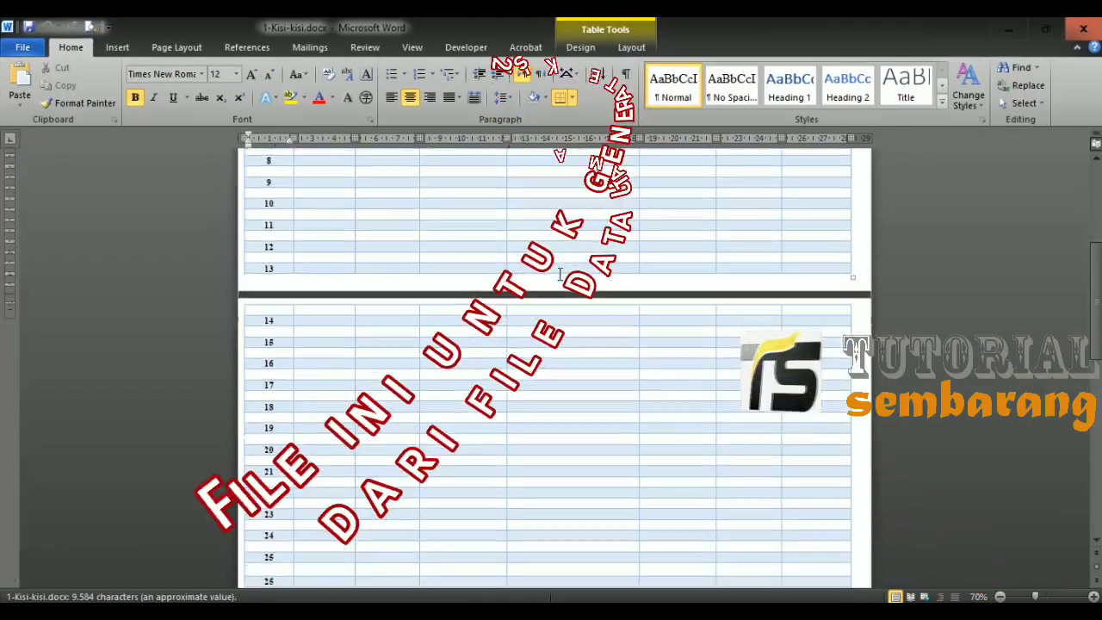
{"action": "scroll", "coordinate": [560, 274], "scroll_direction": "down", "scroll_amount": 5}
{"action": "scroll", "coordinate": [560, 273], "scroll_direction": "up", "scroll_amount": 8}
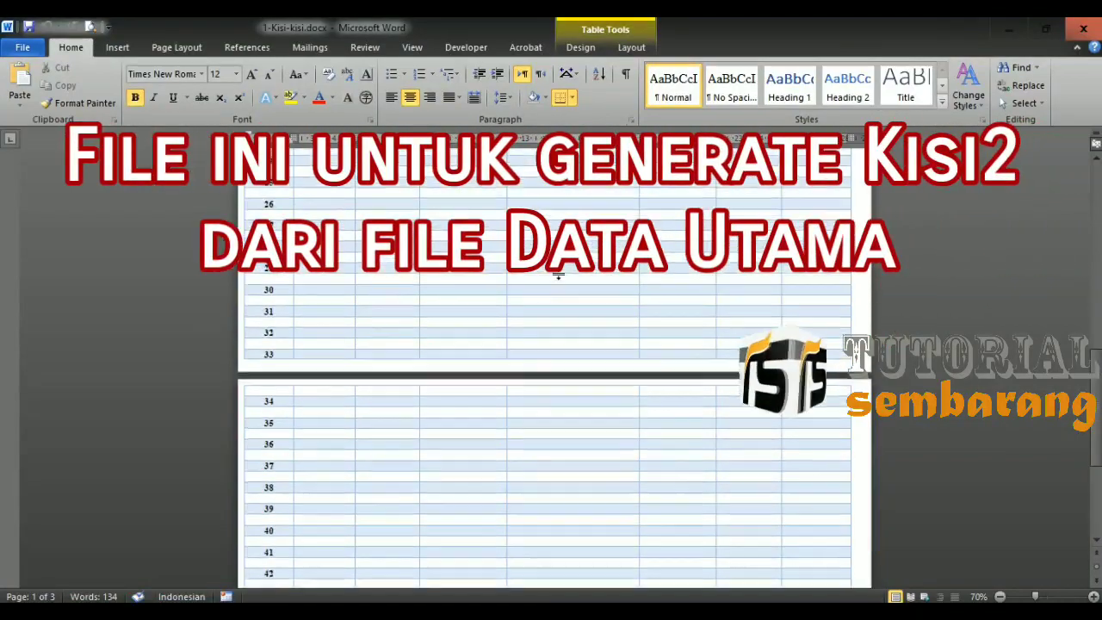
{"action": "scroll", "coordinate": [558, 276], "scroll_direction": "up", "scroll_amount": 5}
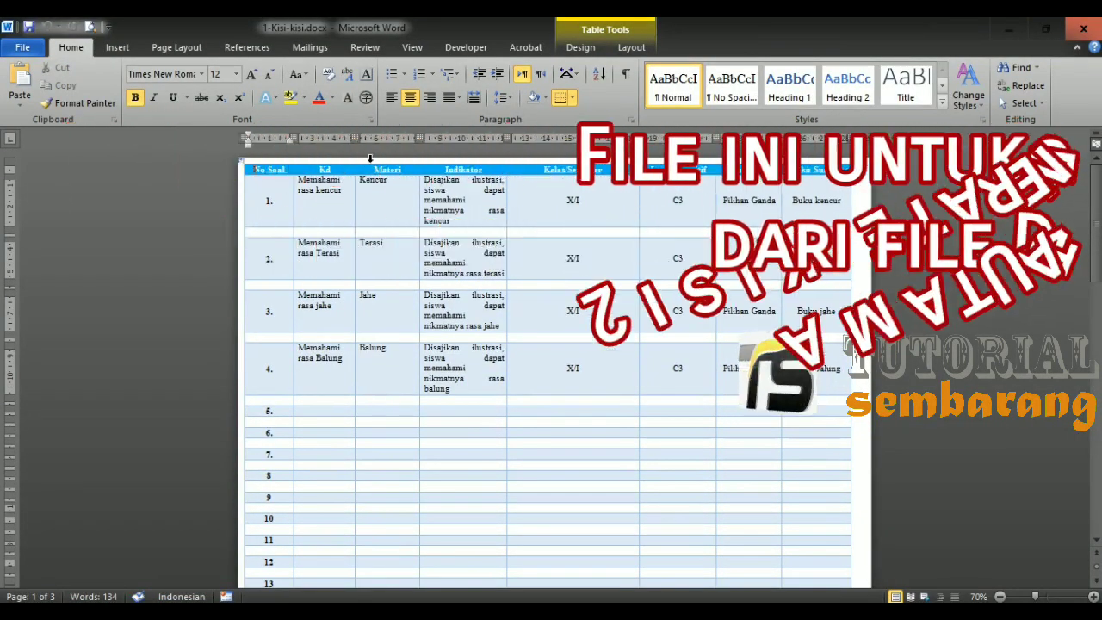
Start the Step by Step Mail Merge Wizard for letters and advance it to the recipient selection.
{"action": "left_click", "coordinate": [306, 47]}
{"action": "left_click", "coordinate": [213, 105]}
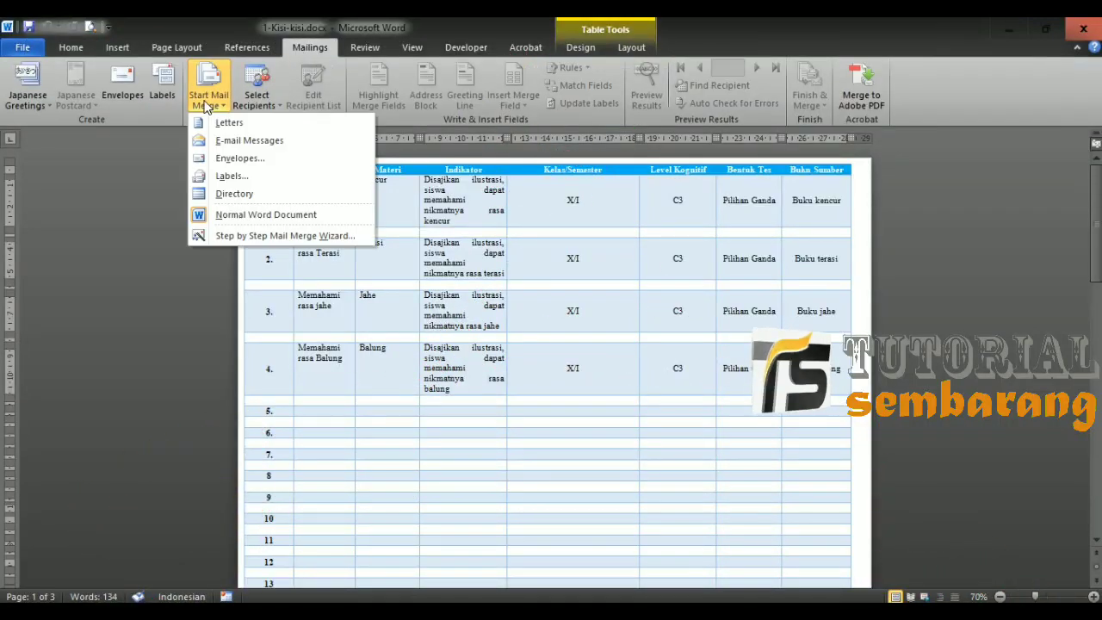
{"action": "left_click", "coordinate": [258, 236]}
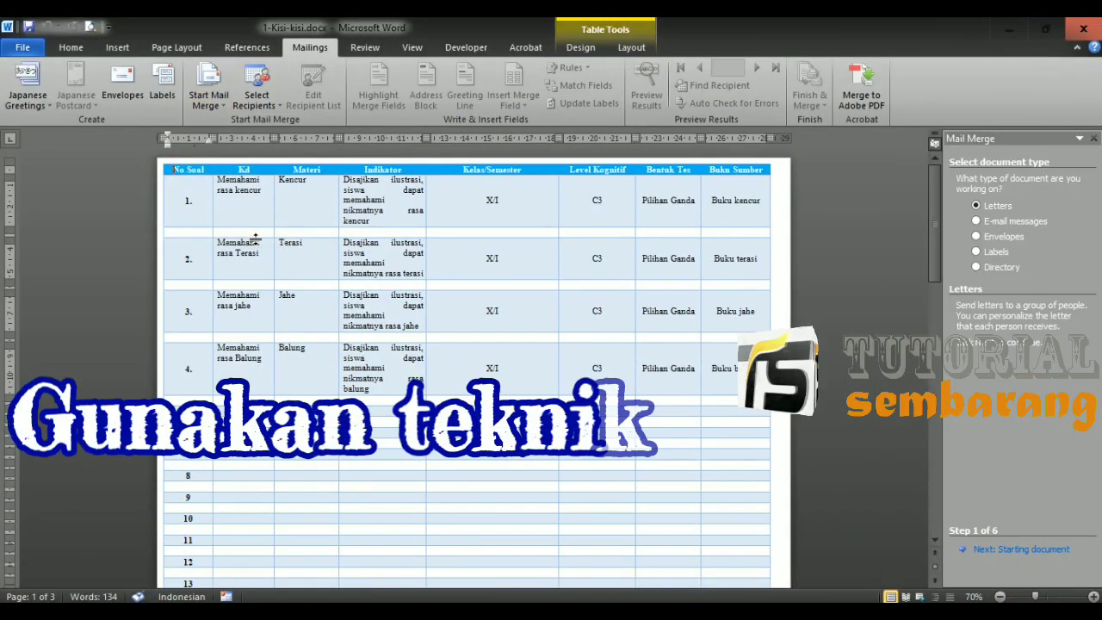
{"action": "left_click", "coordinate": [991, 550]}
{"action": "left_click", "coordinate": [990, 549]}
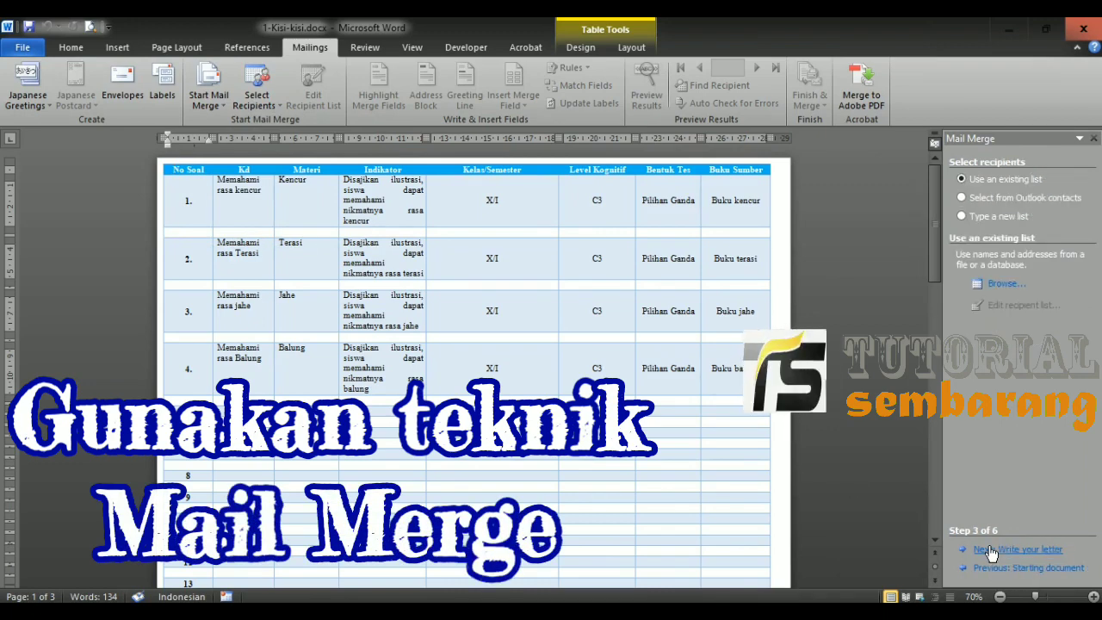
Use 00-DataUtama.docx from the desktop folder Aplikasi Kisi2 as the existing recipient list and accept its recipients.
{"action": "left_click", "coordinate": [1006, 284]}
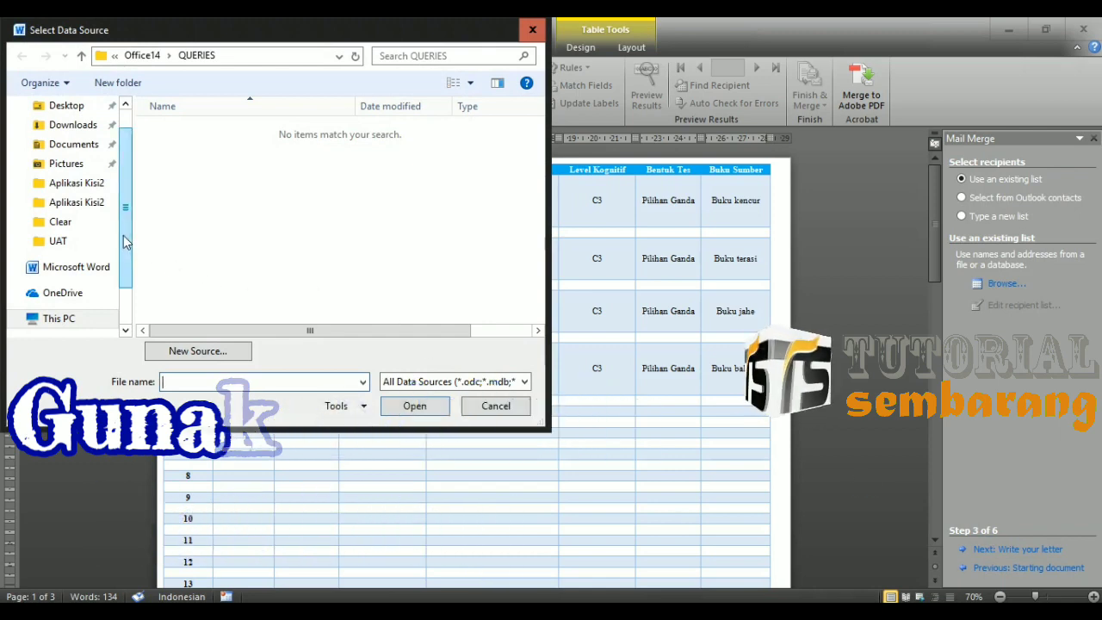
{"action": "left_click", "coordinate": [59, 106]}
{"action": "double_click", "coordinate": [204, 133]}
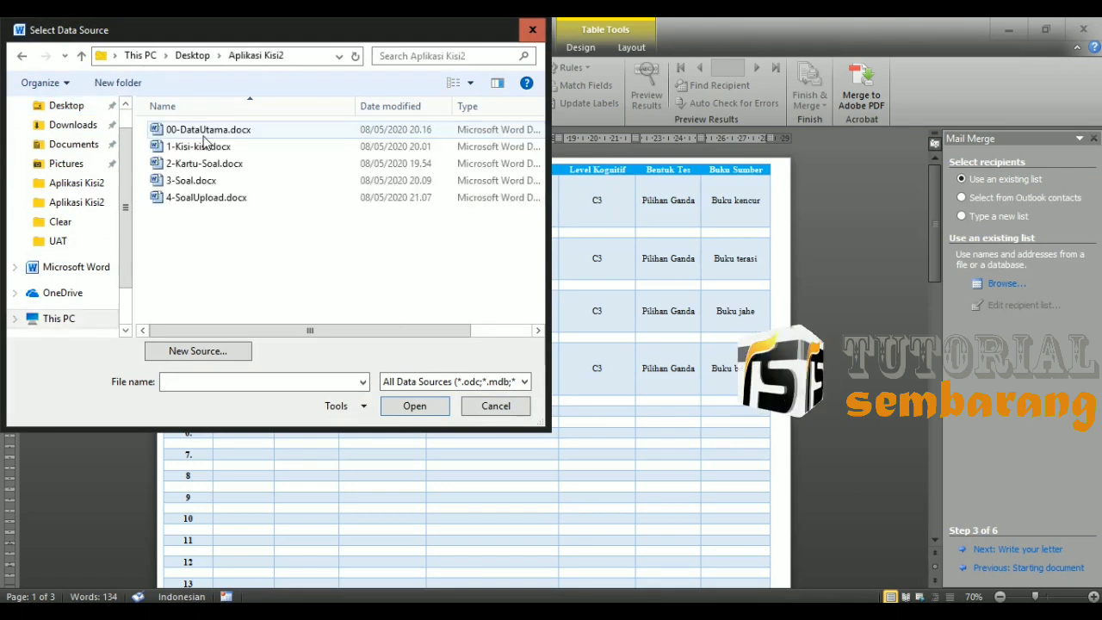
{"action": "left_click", "coordinate": [211, 131]}
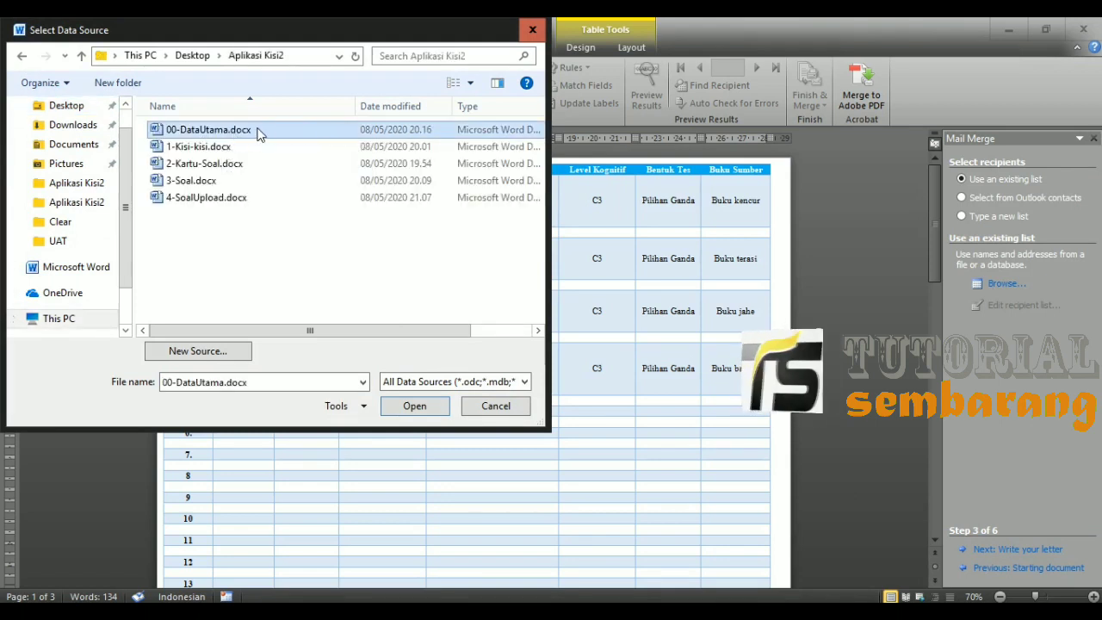
{"action": "double_click", "coordinate": [263, 129]}
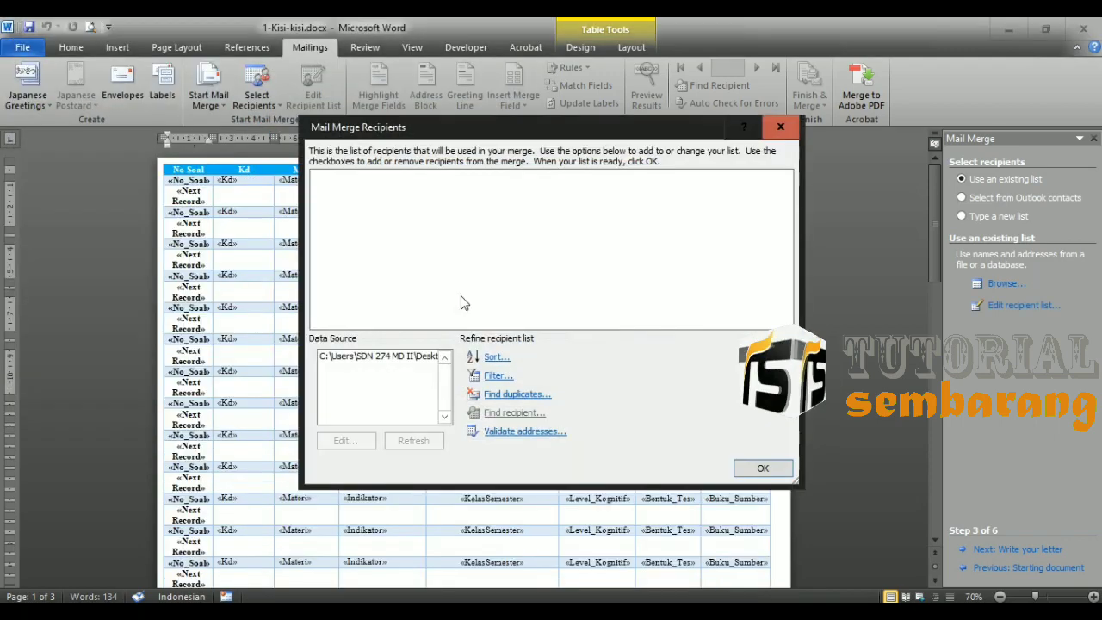
{"action": "left_click", "coordinate": [762, 470]}
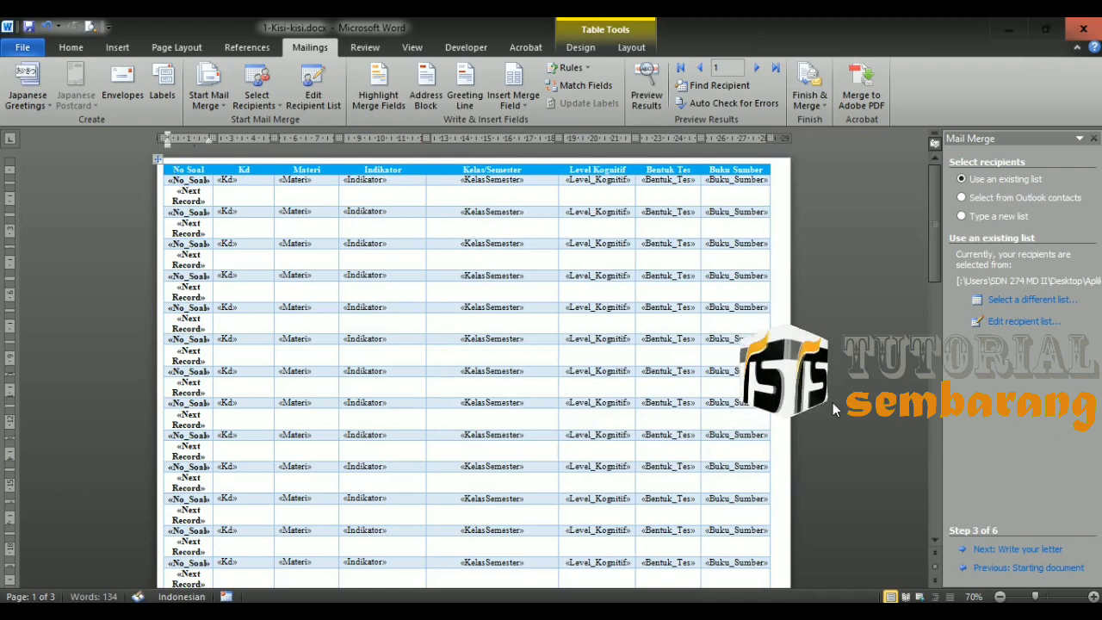
Check the merge fields in the table, advance the wizard to the letter preview and review the merged rows.
{"action": "scroll", "coordinate": [577, 398], "scroll_direction": "down", "scroll_amount": 5}
{"action": "scroll", "coordinate": [577, 398], "scroll_direction": "down", "scroll_amount": 5}
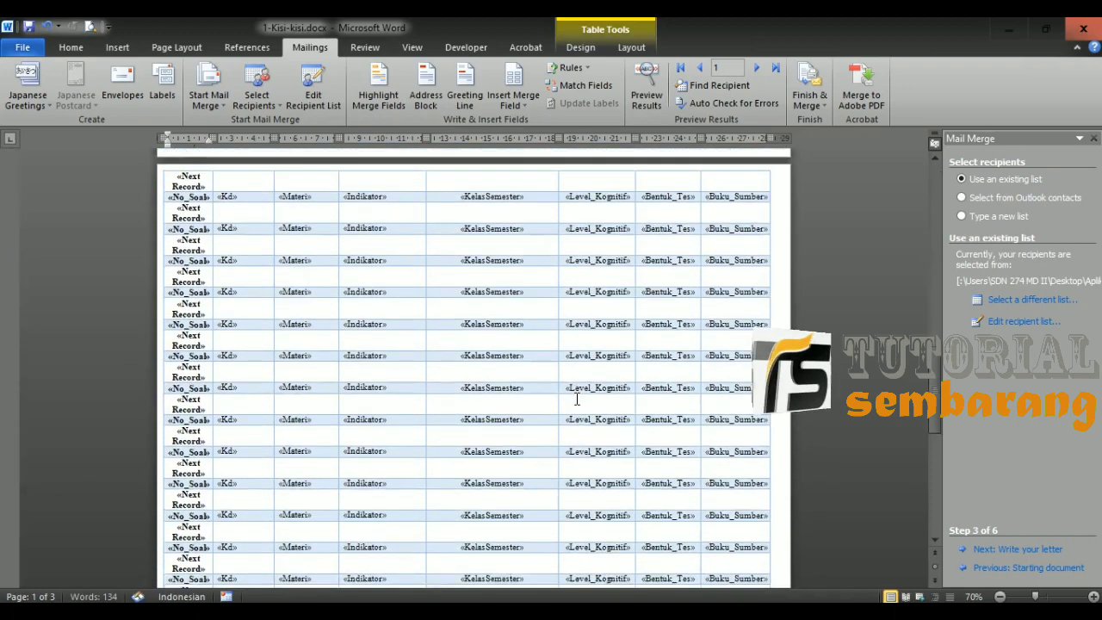
{"action": "scroll", "coordinate": [577, 398], "scroll_direction": "up", "scroll_amount": 10}
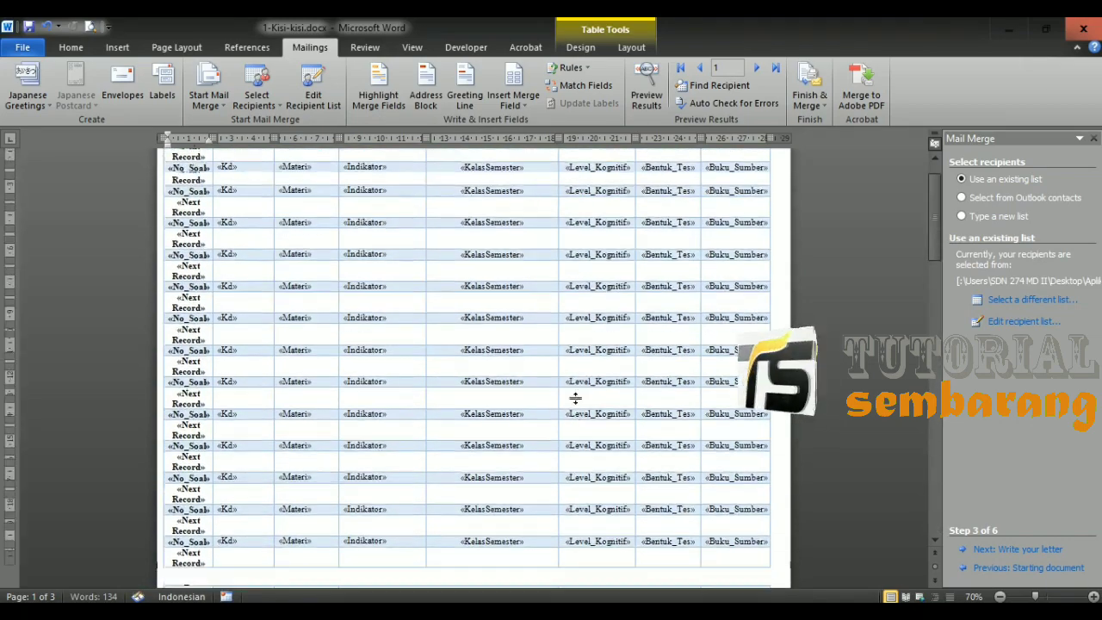
{"action": "left_click", "coordinate": [1010, 550]}
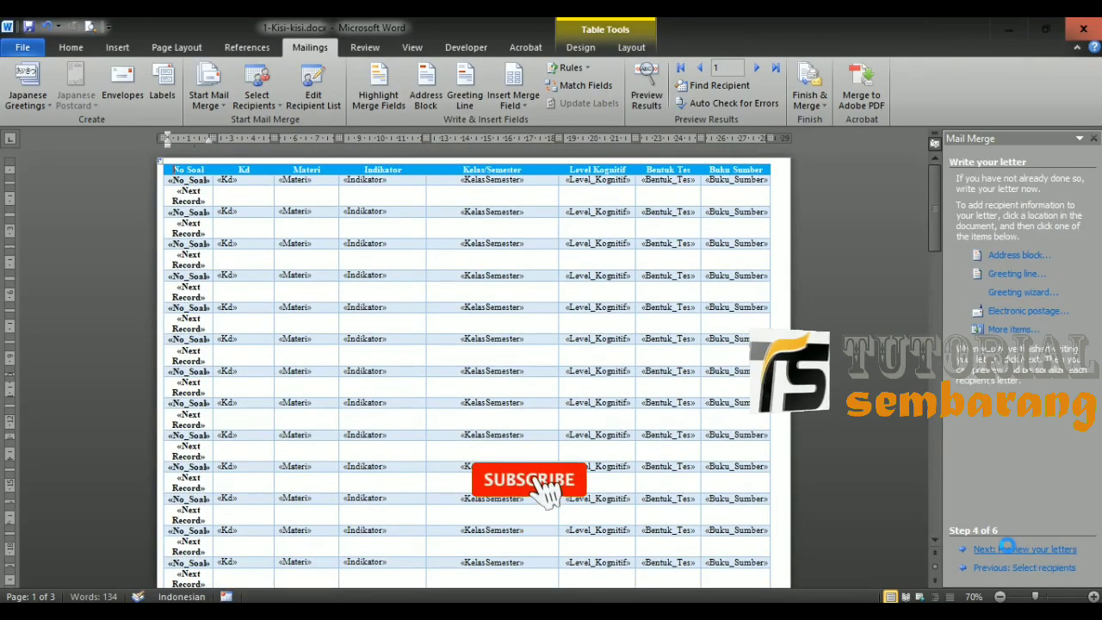
{"action": "left_click", "coordinate": [1011, 549]}
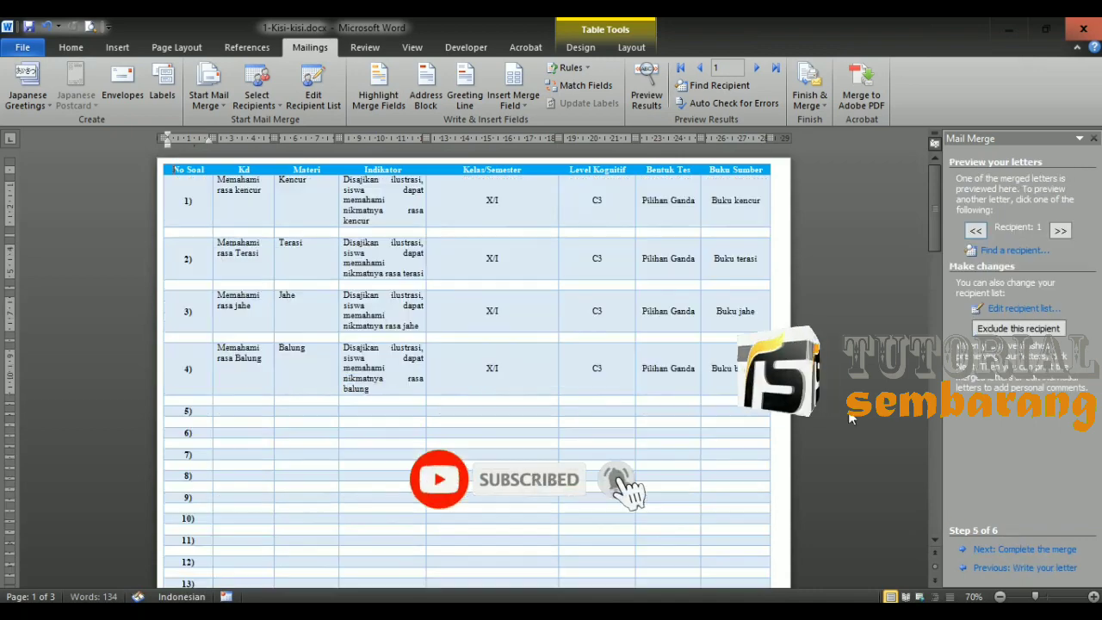
{"action": "scroll", "coordinate": [324, 268], "scroll_direction": "down", "scroll_amount": 8}
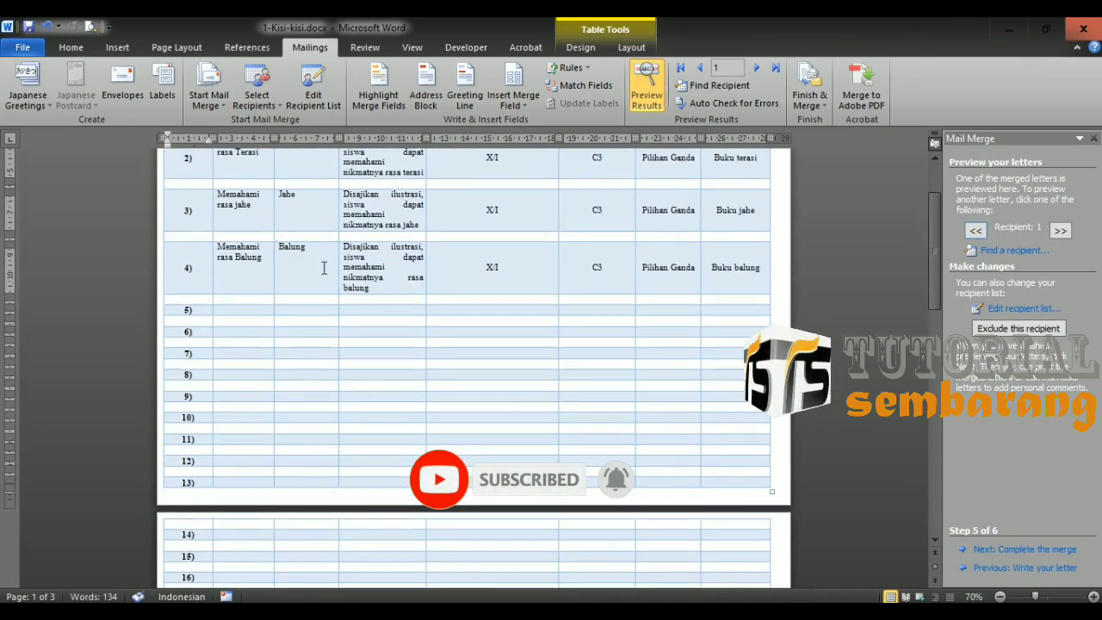
{"action": "scroll", "coordinate": [324, 268], "scroll_direction": "up", "scroll_amount": 8}
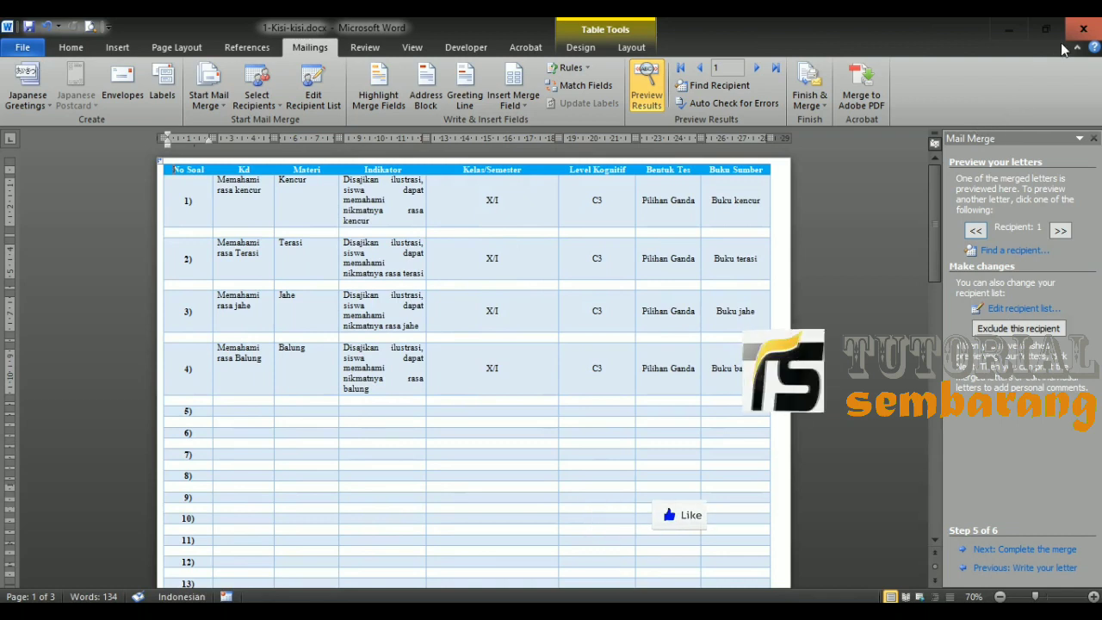
Close 1-Kisi-kisi.docx and save its changes.
{"action": "left_click", "coordinate": [1083, 29]}
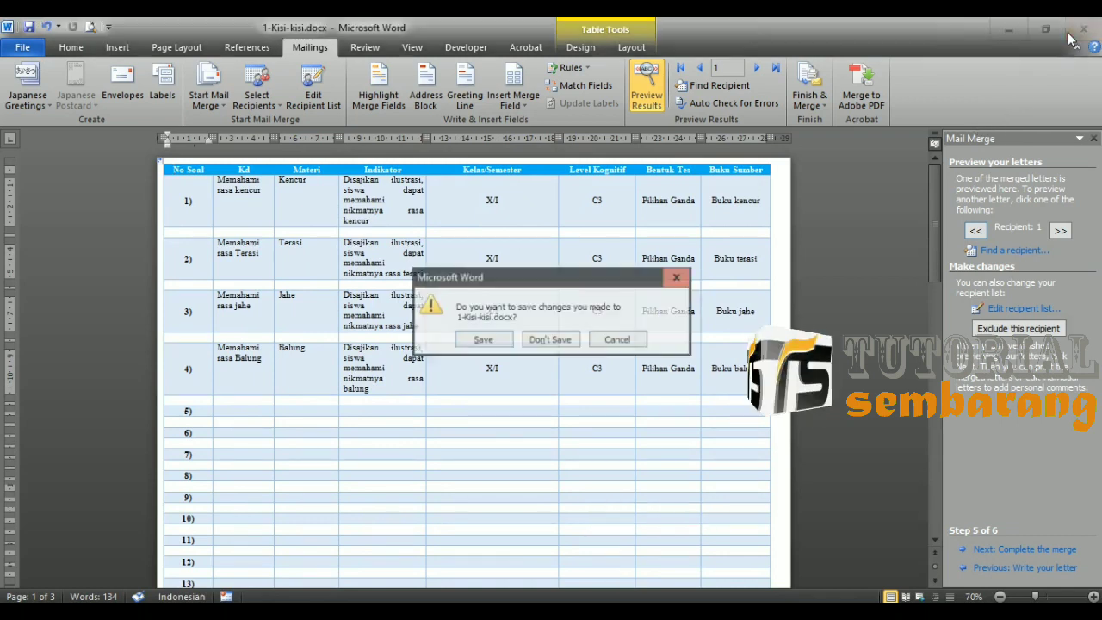
{"action": "left_click", "coordinate": [483, 340]}
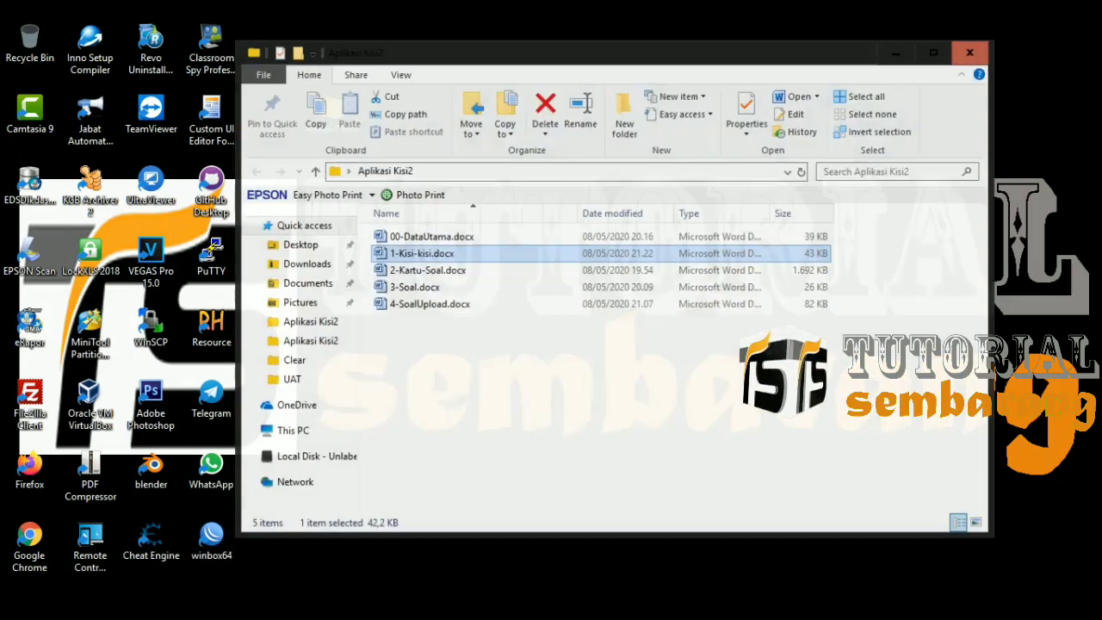
Open 2-Kartu-Soal.docx without running its SQL command and maximize its window.
{"action": "double_click", "coordinate": [405, 247]}
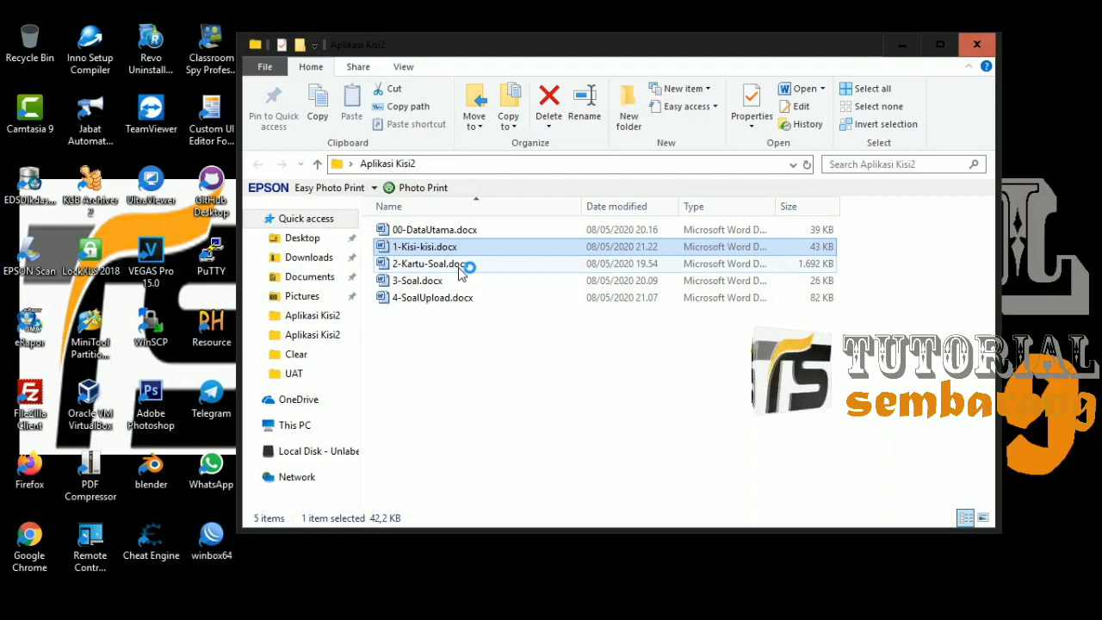
{"action": "left_click", "coordinate": [459, 265]}
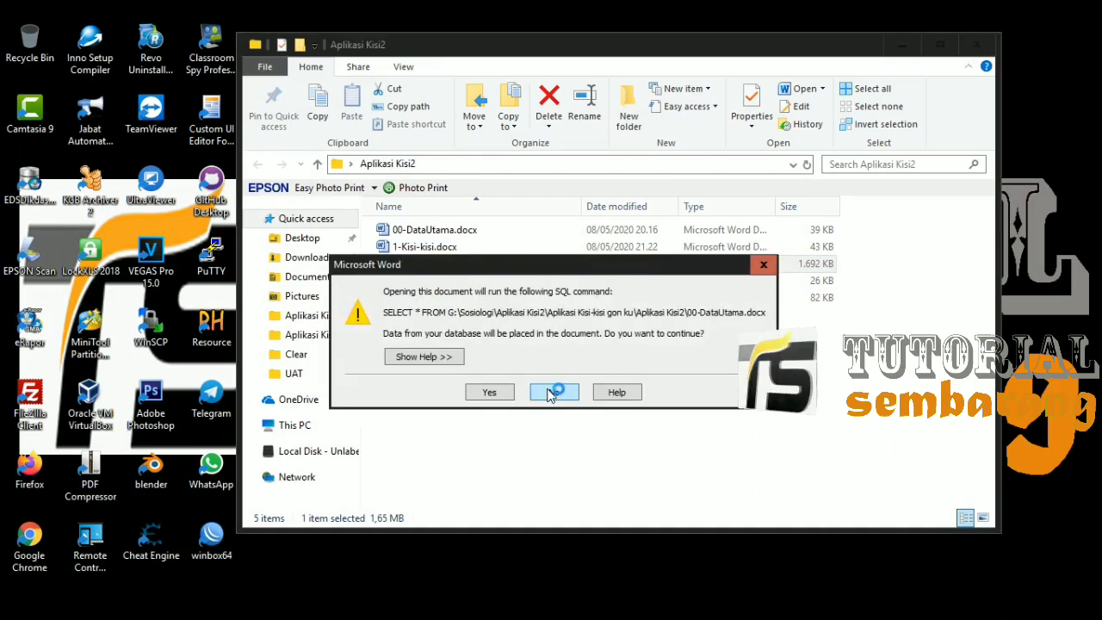
{"action": "left_click", "coordinate": [551, 394]}
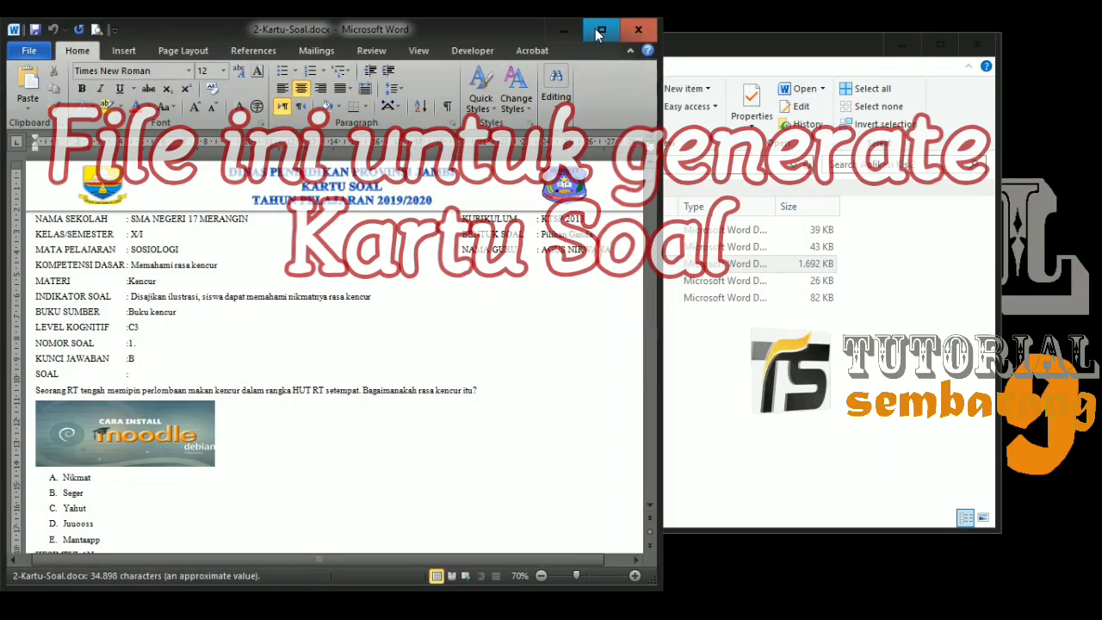
{"action": "left_click", "coordinate": [596, 30]}
{"action": "left_click", "coordinate": [400, 429]}
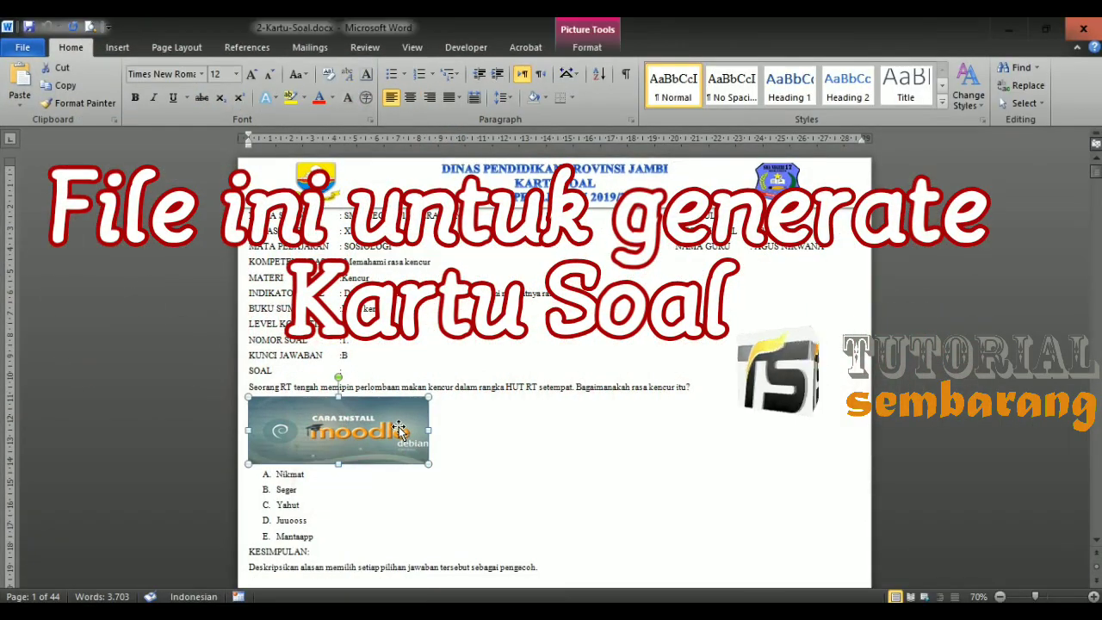
{"action": "left_click", "coordinate": [457, 360]}
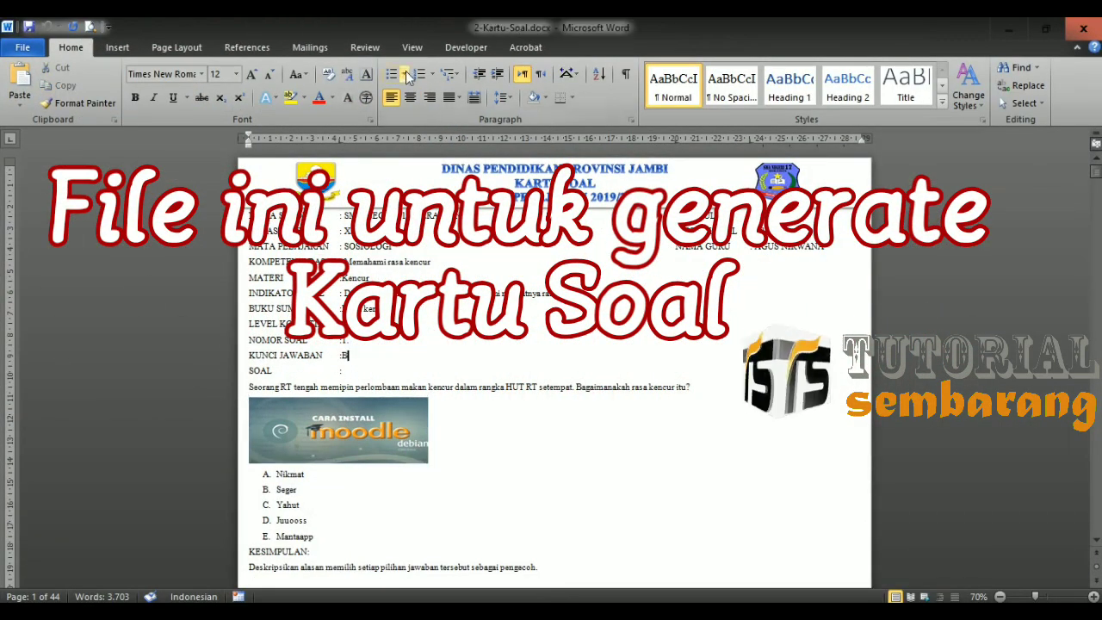
Start the Step by Step Mail Merge Wizard for letters in 2-Kartu-Soal.docx and advance it to the recipient selection.
{"action": "left_click", "coordinate": [305, 47]}
{"action": "left_click", "coordinate": [211, 99]}
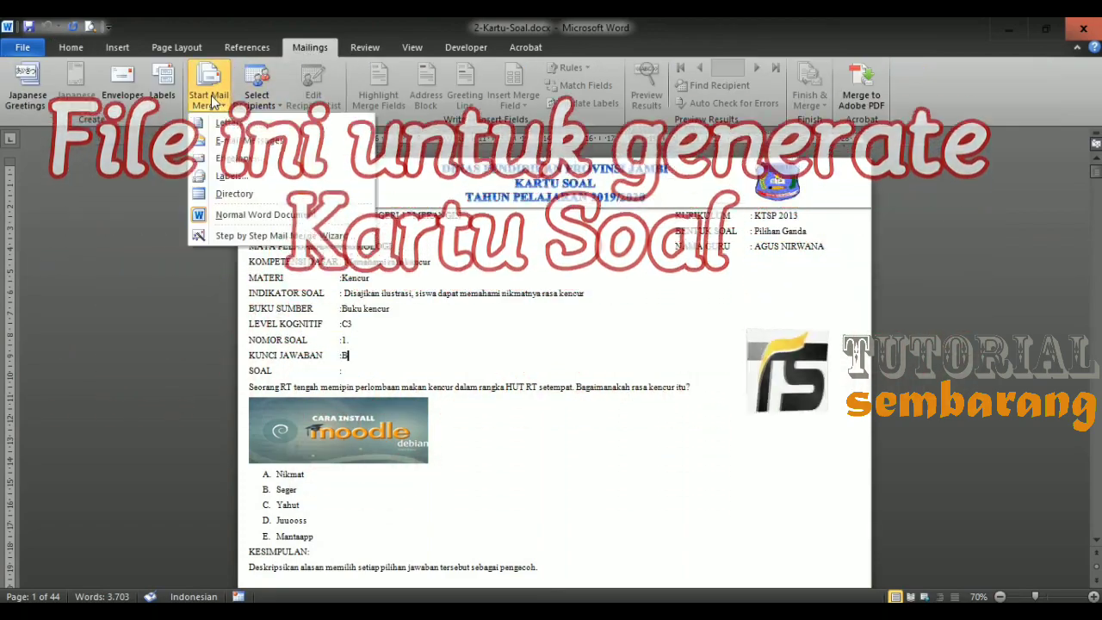
{"action": "left_click", "coordinate": [258, 235]}
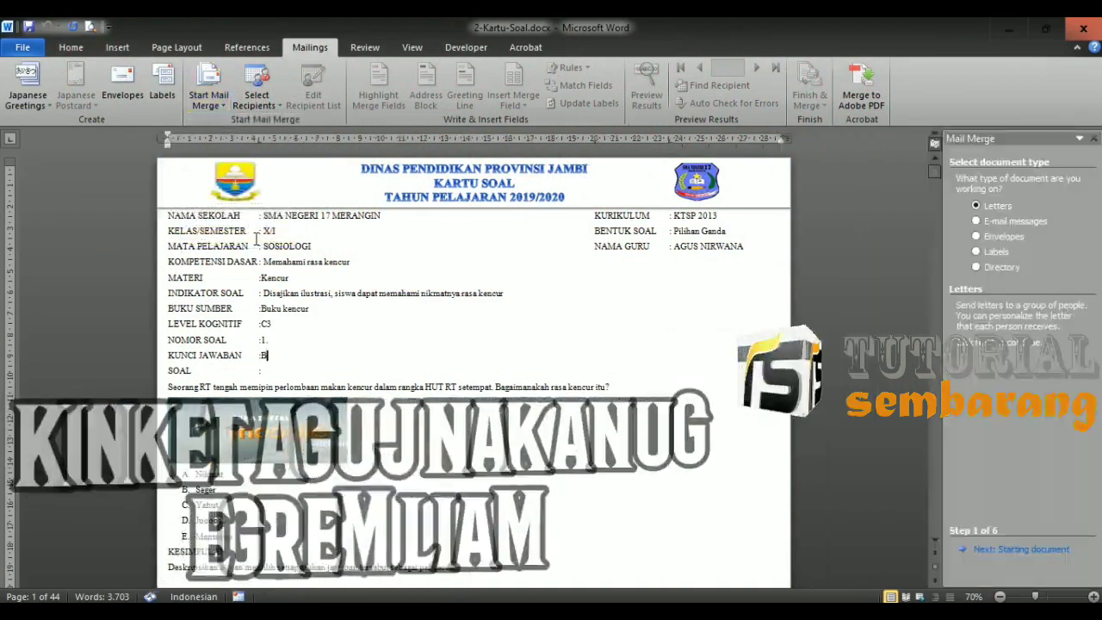
{"action": "left_click", "coordinate": [1008, 551]}
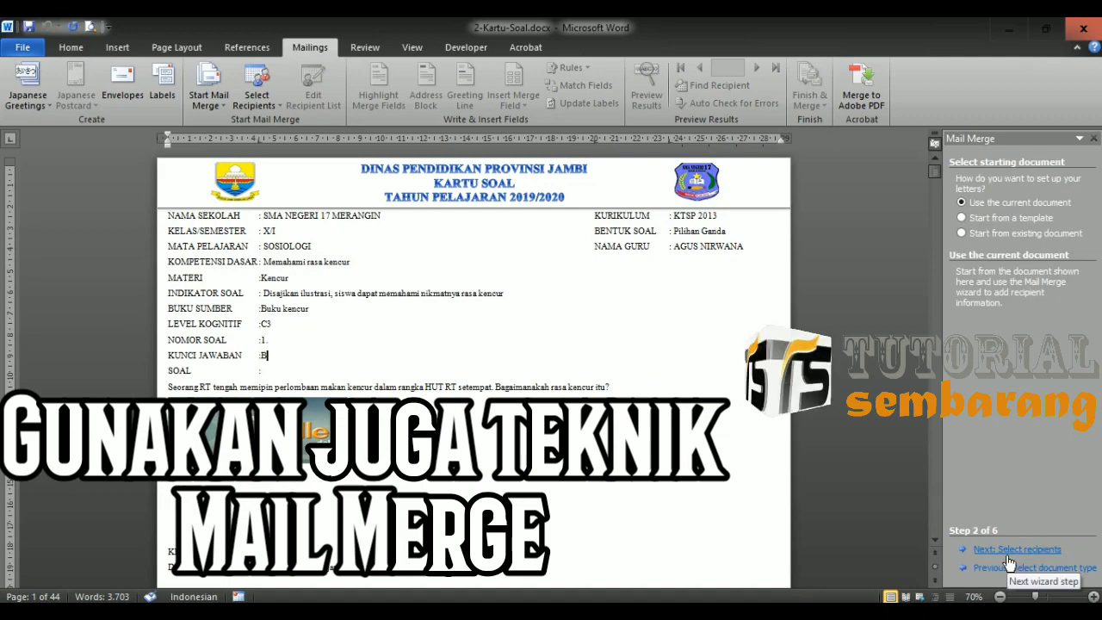
{"action": "left_click", "coordinate": [1008, 552]}
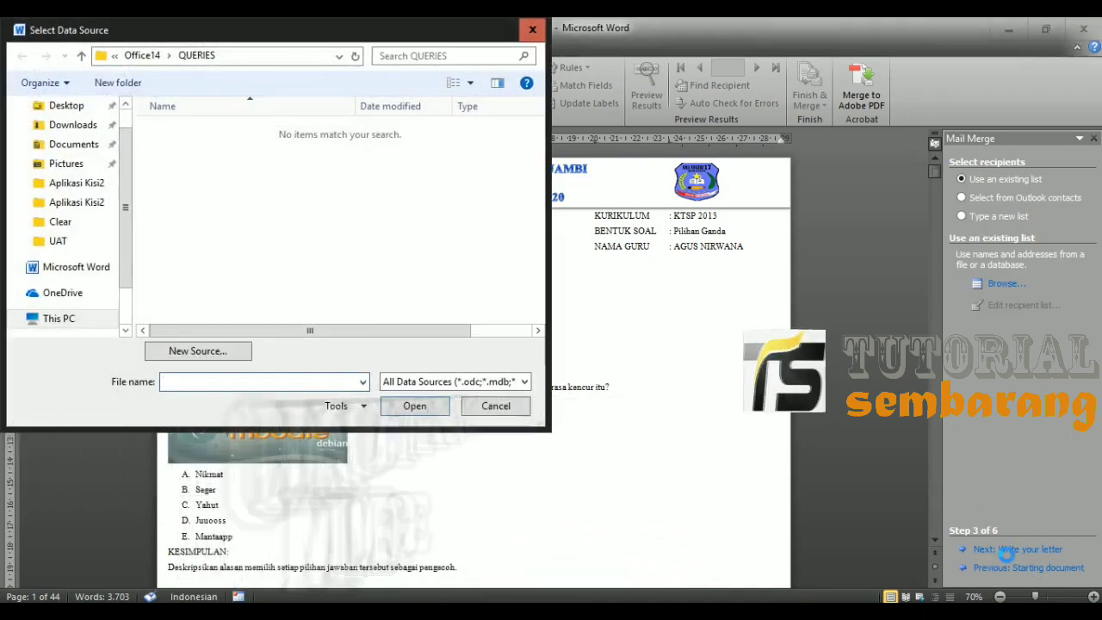
Use 00-DataUtama.docx from the desktop folder Aplikasi Kisi2 as the question cards' recipient list and accept its recipients.
{"action": "left_click", "coordinate": [77, 111]}
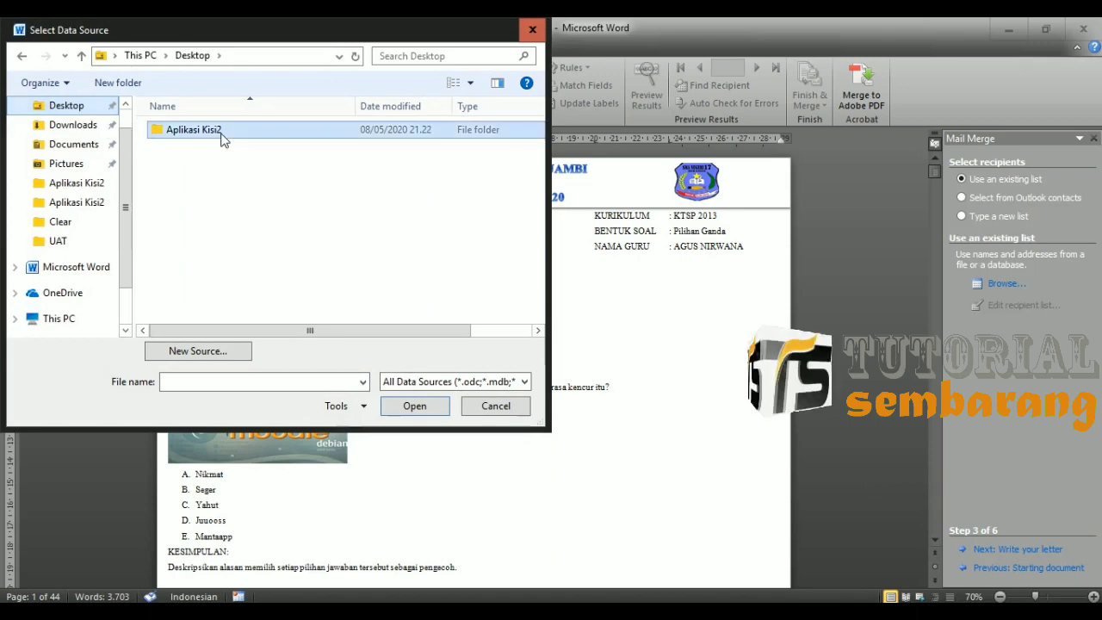
{"action": "double_click", "coordinate": [221, 135]}
{"action": "left_click", "coordinate": [223, 133]}
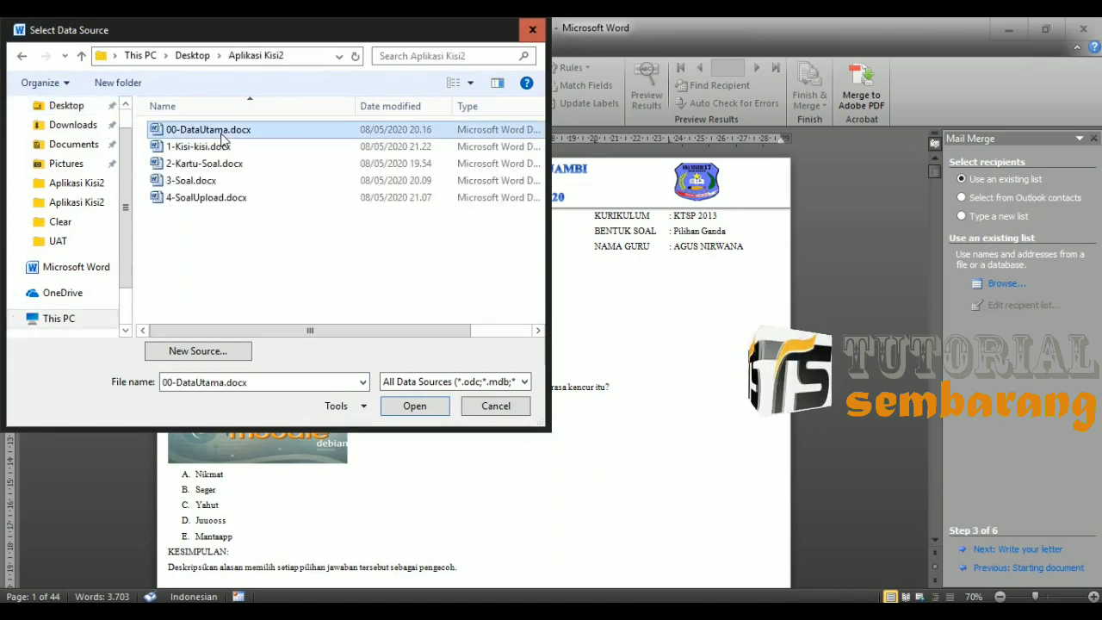
{"action": "double_click", "coordinate": [285, 134]}
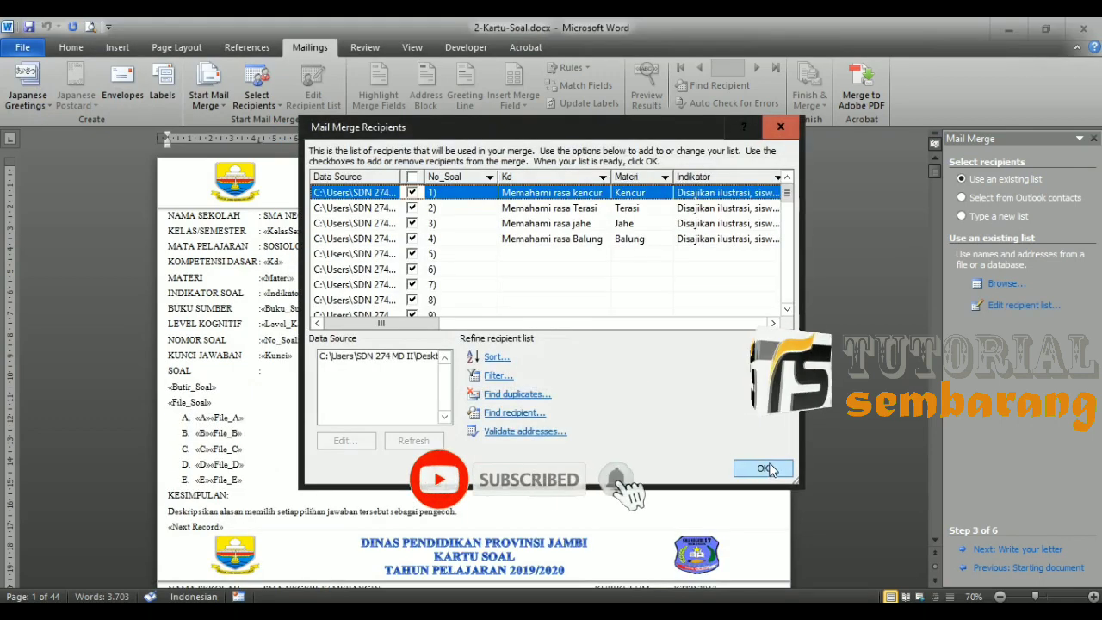
{"action": "left_click", "coordinate": [764, 469]}
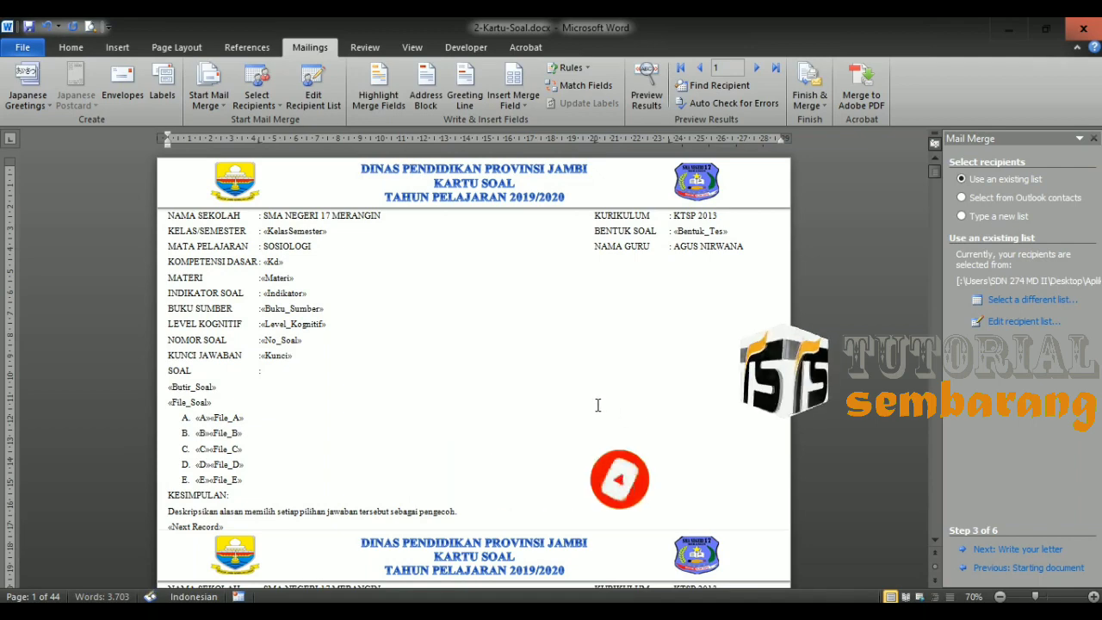
Check the merge fields on the question cards and advance the wizard to the letter preview.
{"action": "scroll", "coordinate": [597, 405], "scroll_direction": "down", "scroll_amount": 3}
{"action": "scroll", "coordinate": [597, 405], "scroll_direction": "up", "scroll_amount": 3}
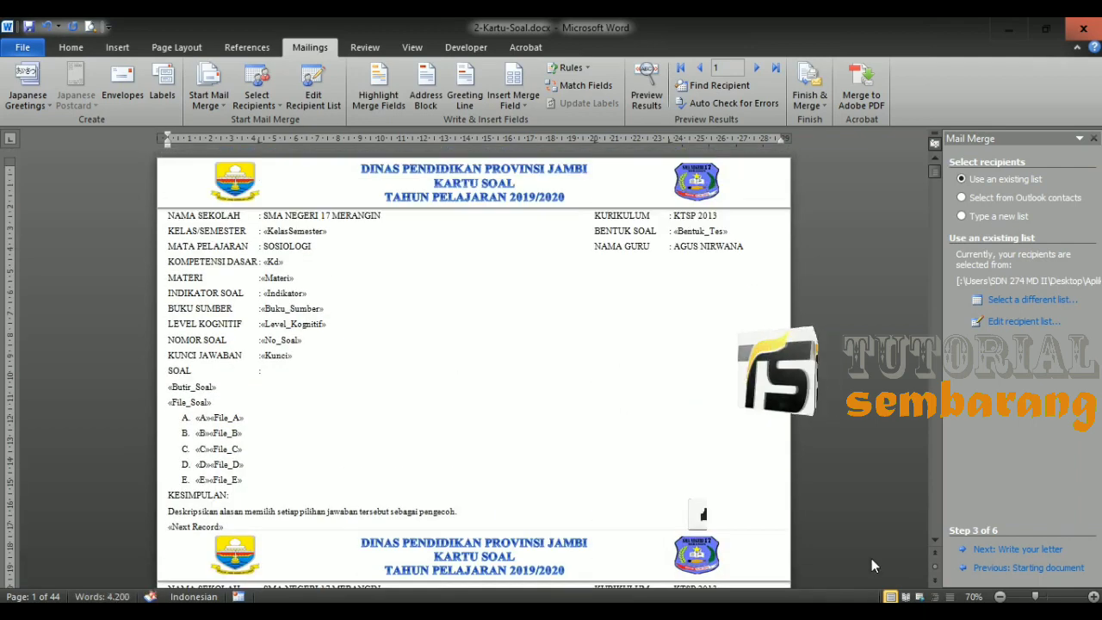
{"action": "left_click", "coordinate": [989, 549]}
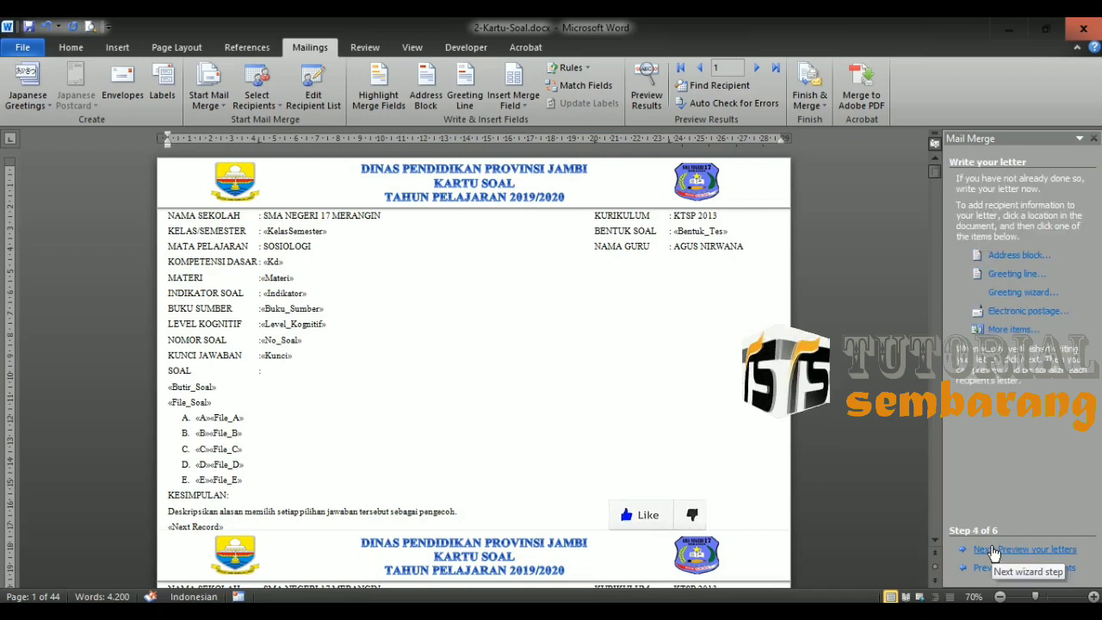
{"action": "left_click", "coordinate": [994, 550]}
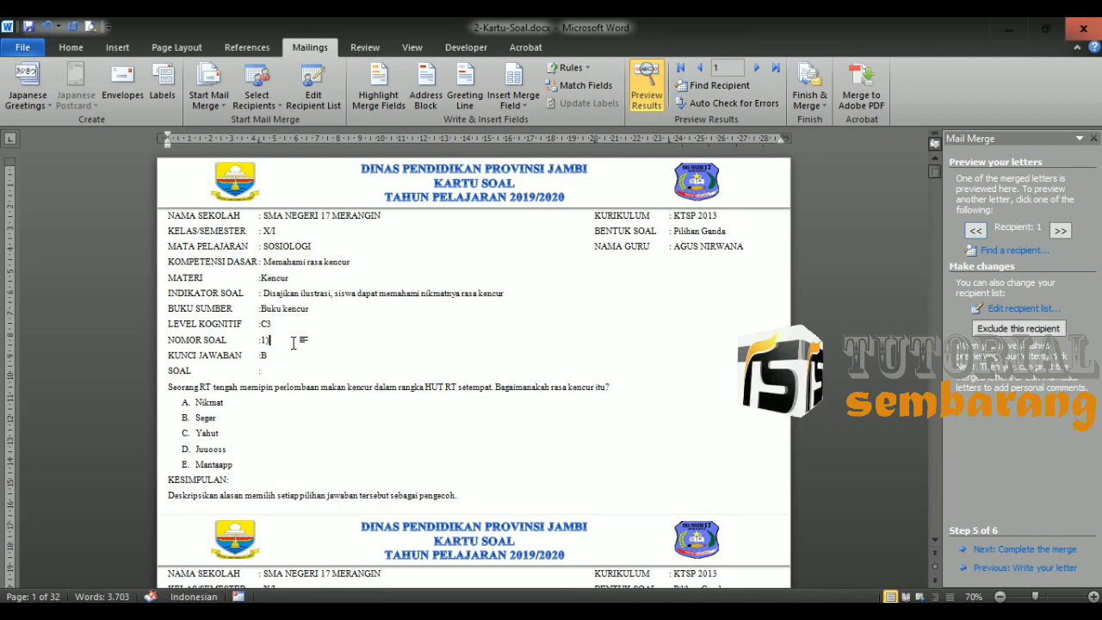
Review the merged question cards at the end of the document and again from the first card.
{"action": "key", "text": "ctrl+End"}
{"action": "scroll", "coordinate": [292, 343], "scroll_direction": "up", "scroll_amount": 2}
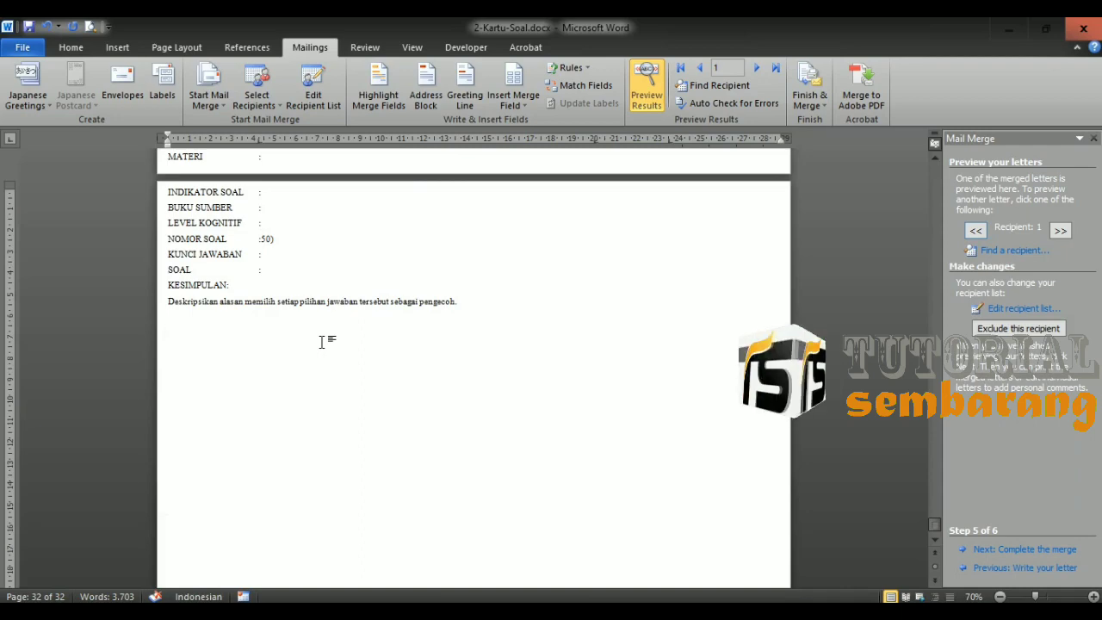
{"action": "key", "text": "ctrl+Home"}
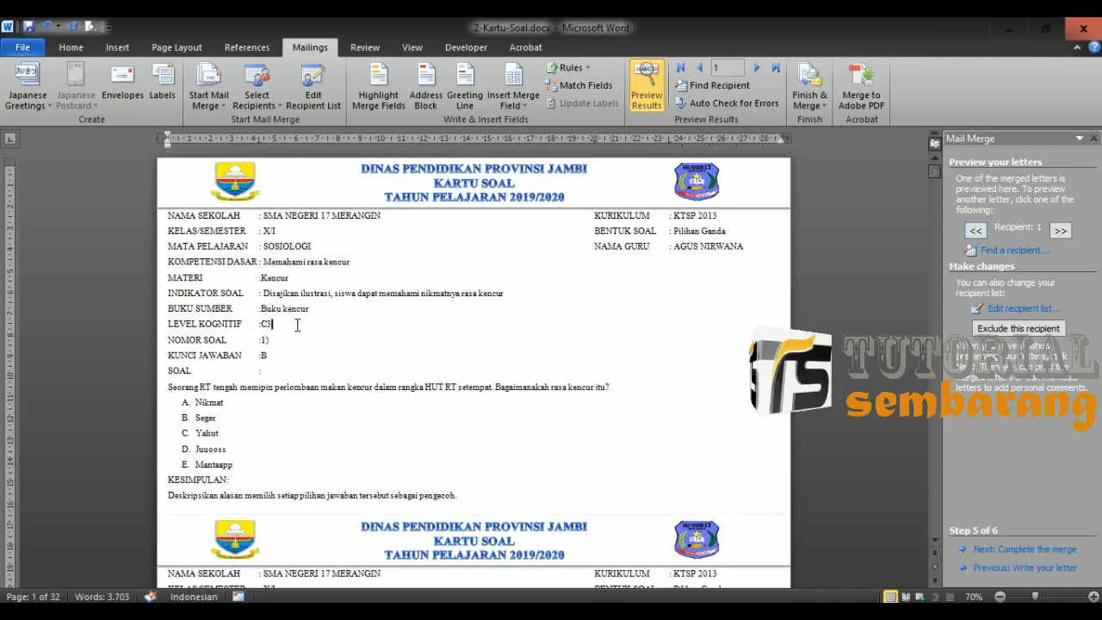
{"action": "scroll", "coordinate": [297, 325], "scroll_direction": "down", "scroll_amount": 6}
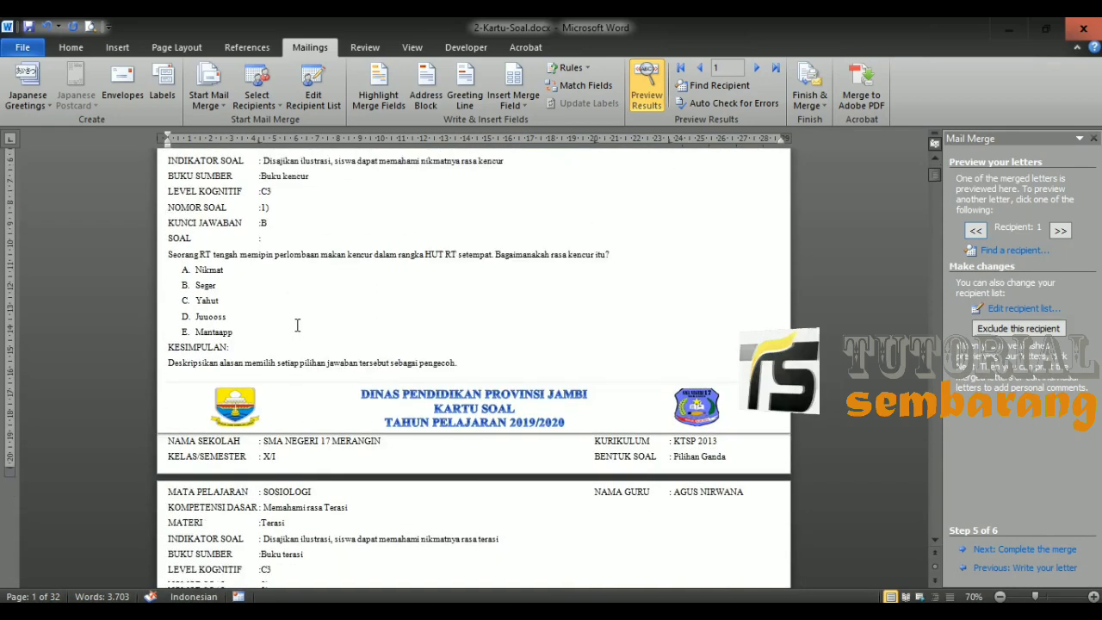
{"action": "scroll", "coordinate": [296, 325], "scroll_direction": "up", "scroll_amount": 6}
{"action": "left_click", "coordinate": [295, 324]}
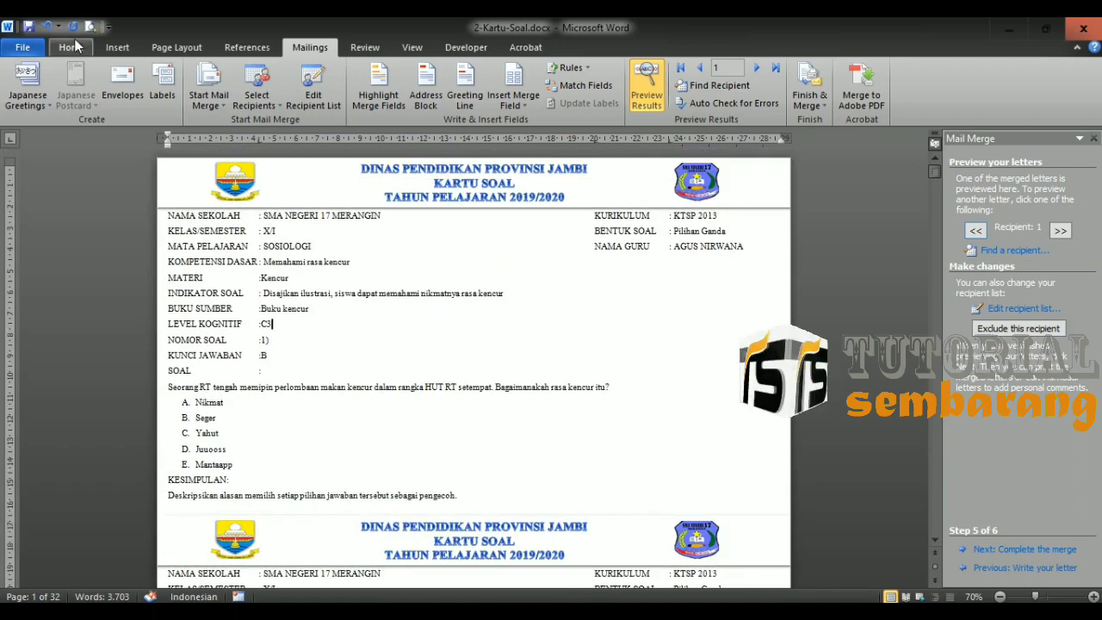
Close 2-Kartu-Soal.docx and save its changes.
{"action": "left_click", "coordinate": [1083, 29]}
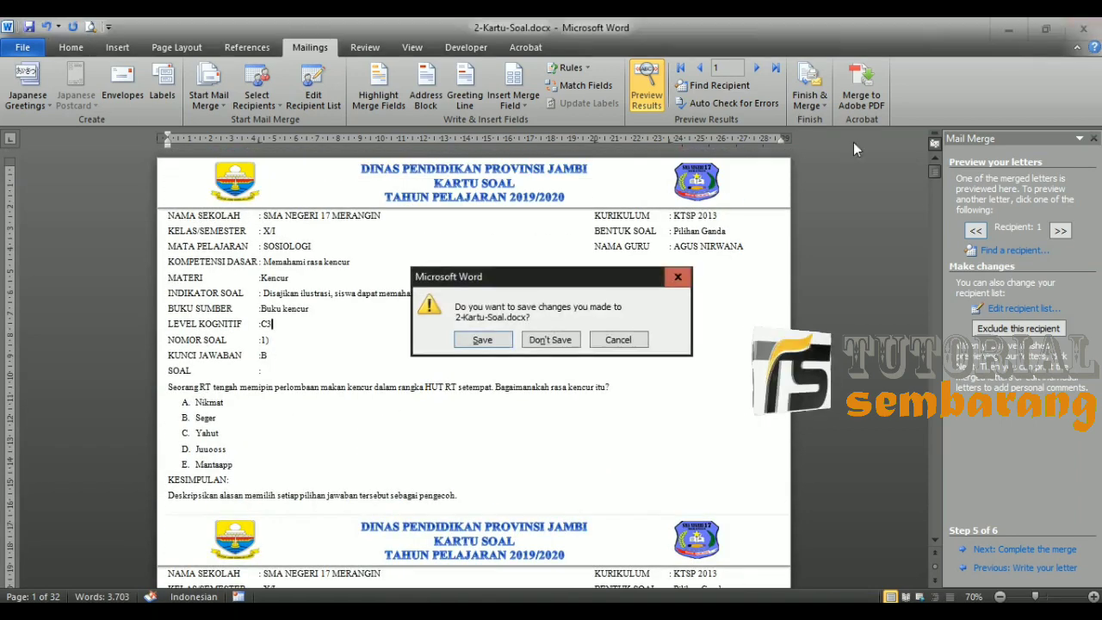
{"action": "left_click", "coordinate": [483, 341]}
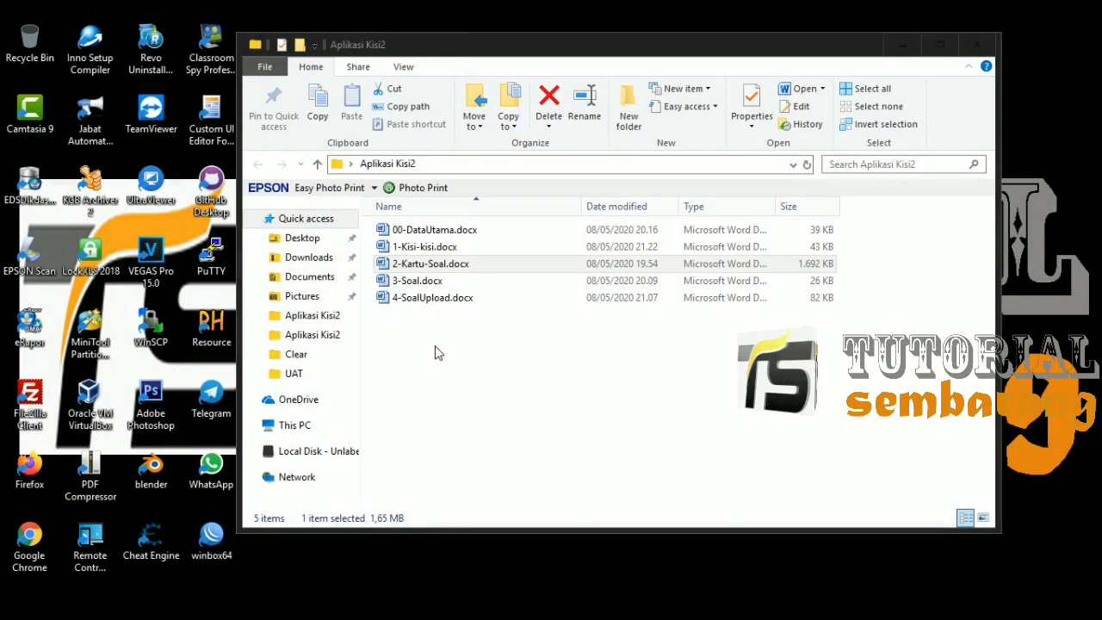
{"action": "left_click", "coordinate": [435, 353]}
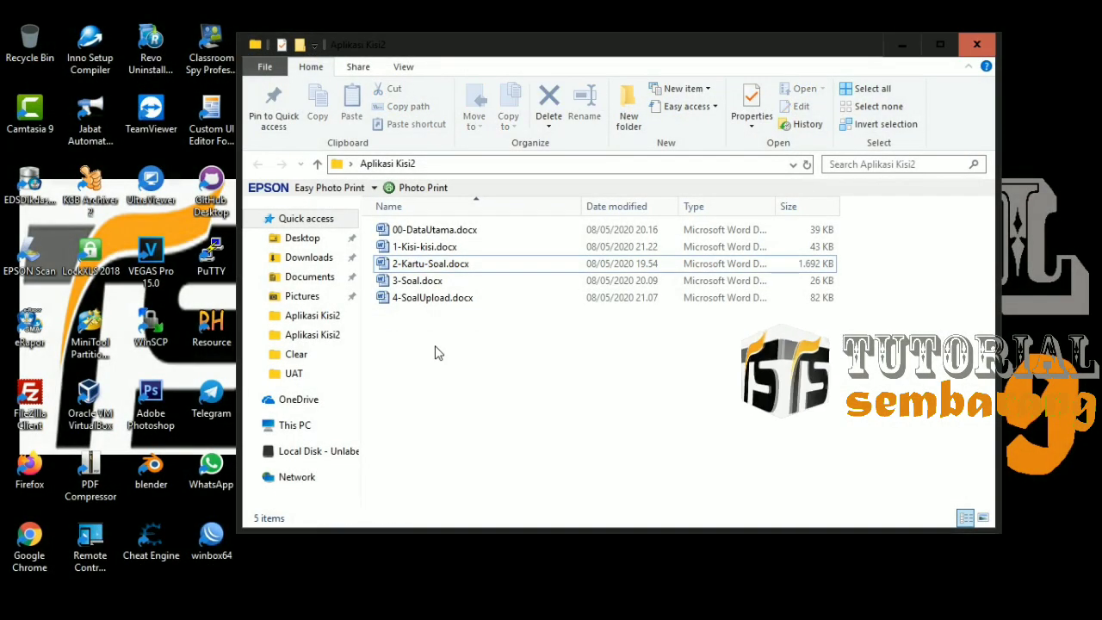
Open 3-Soal.docx without running its SQL command, maximize its window and look through the multiple-choice questions.
{"action": "left_click", "coordinate": [439, 287]}
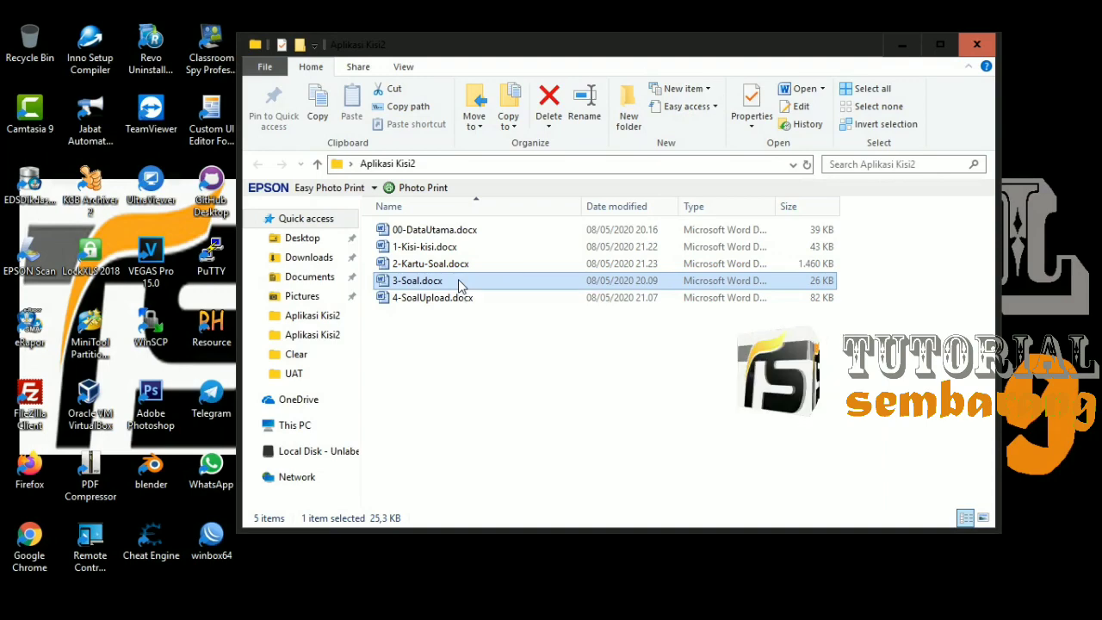
{"action": "double_click", "coordinate": [459, 285]}
{"action": "left_click", "coordinate": [554, 393]}
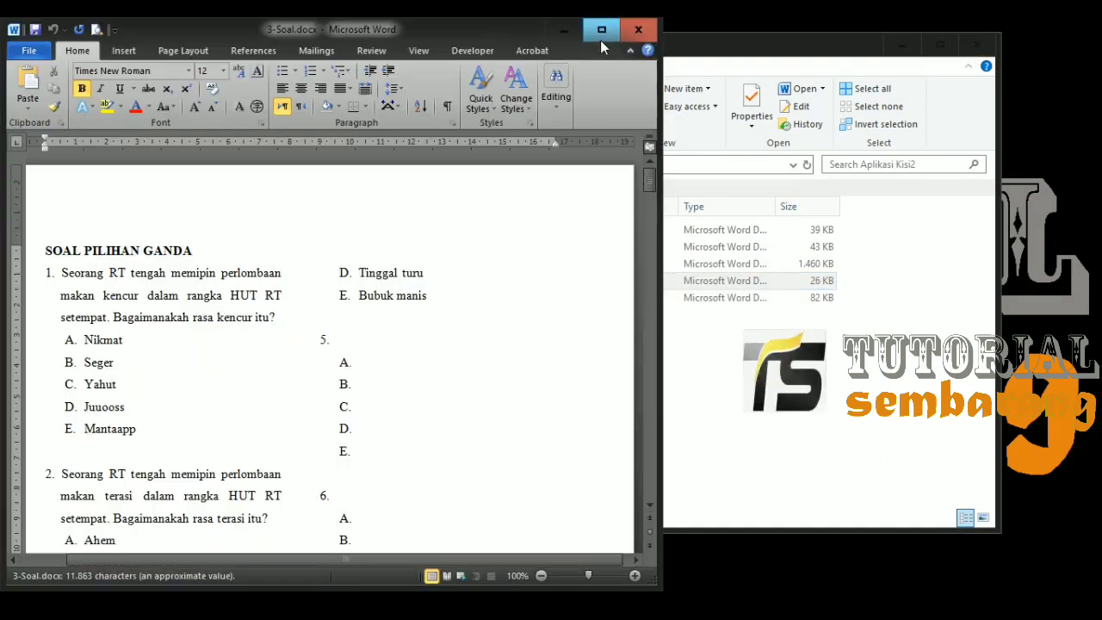
{"action": "left_click", "coordinate": [601, 30]}
{"action": "scroll", "coordinate": [602, 322], "scroll_direction": "down", "scroll_amount": 4}
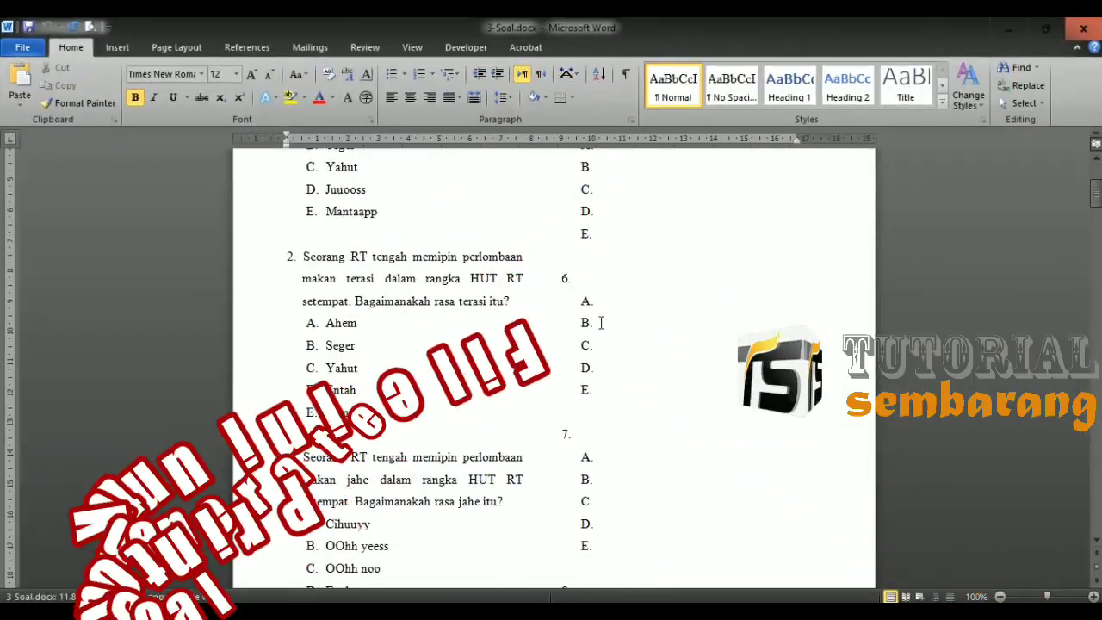
{"action": "scroll", "coordinate": [601, 322], "scroll_direction": "down", "scroll_amount": 20}
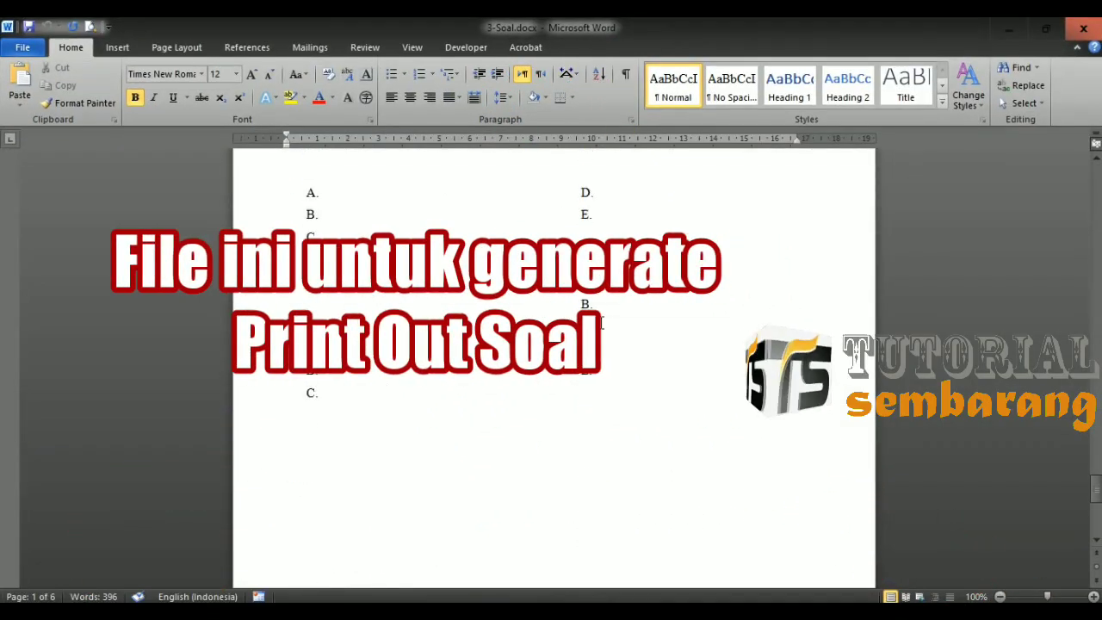
{"action": "scroll", "coordinate": [601, 322], "scroll_direction": "up", "scroll_amount": 20}
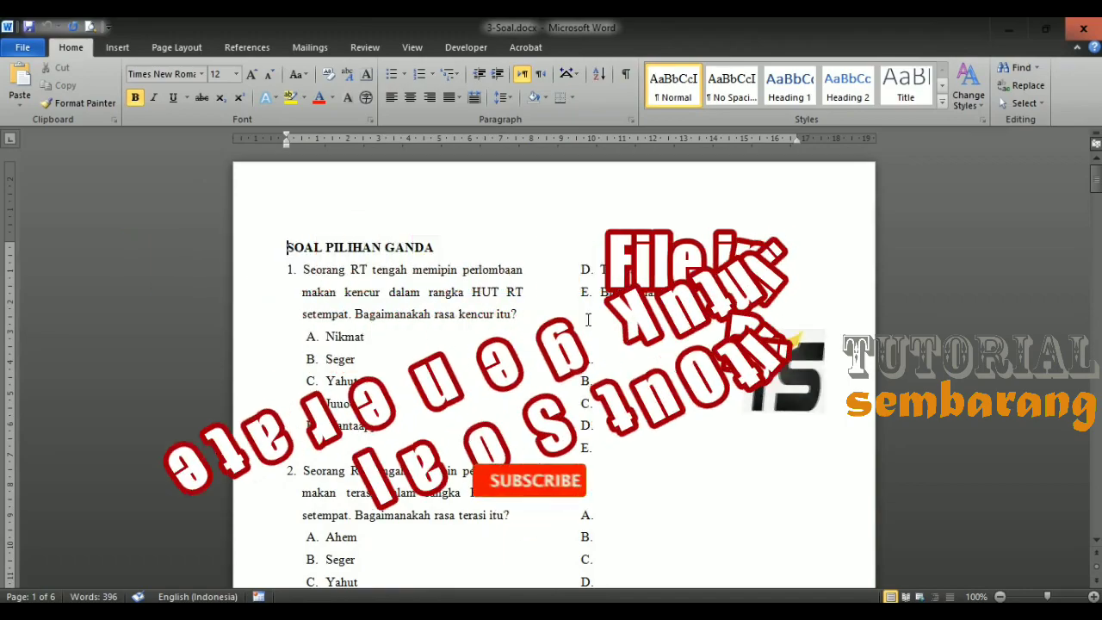
Start the Step by Step Mail Merge Wizard for letters in 3-Soal.docx and advance it to the recipient selection.
{"action": "left_click", "coordinate": [310, 47]}
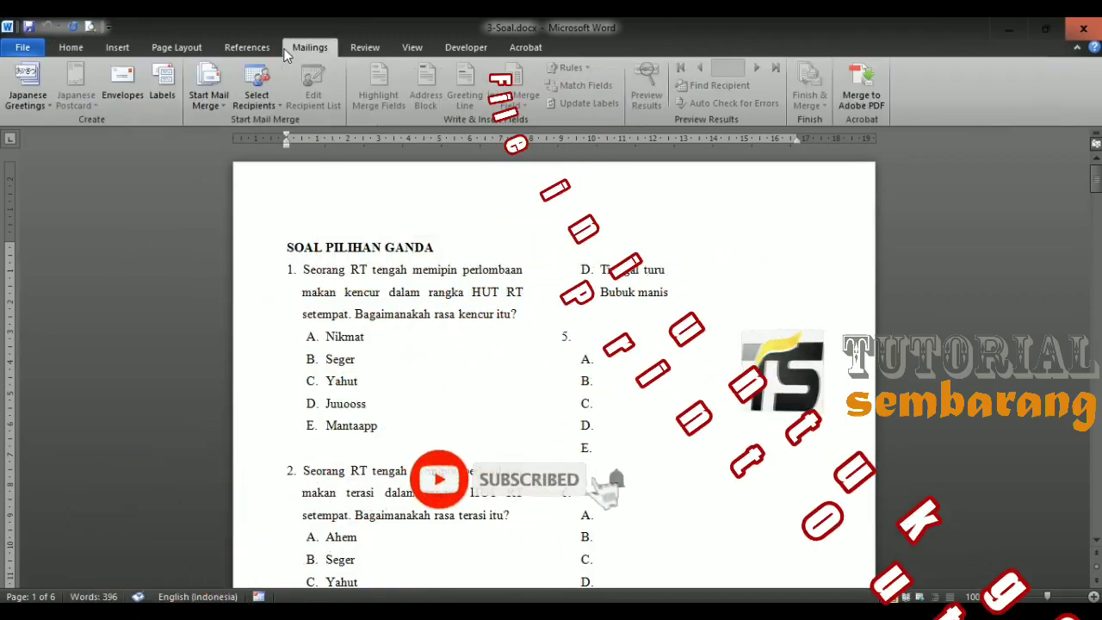
{"action": "left_click", "coordinate": [218, 97]}
{"action": "left_click", "coordinate": [257, 236]}
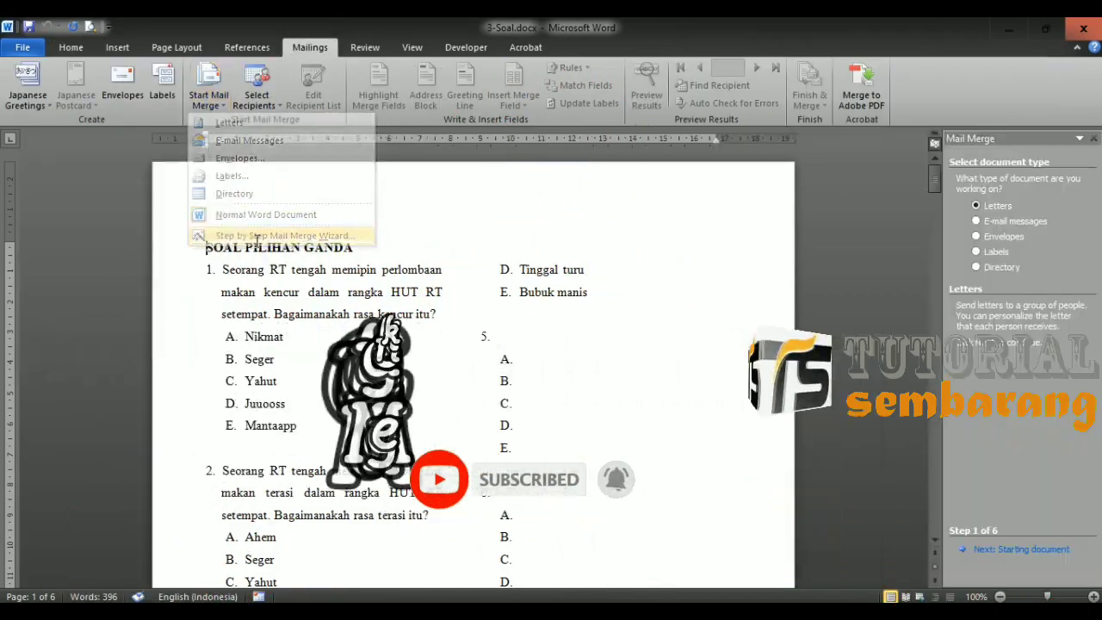
{"action": "left_click", "coordinate": [981, 552]}
{"action": "left_click", "coordinate": [1006, 551]}
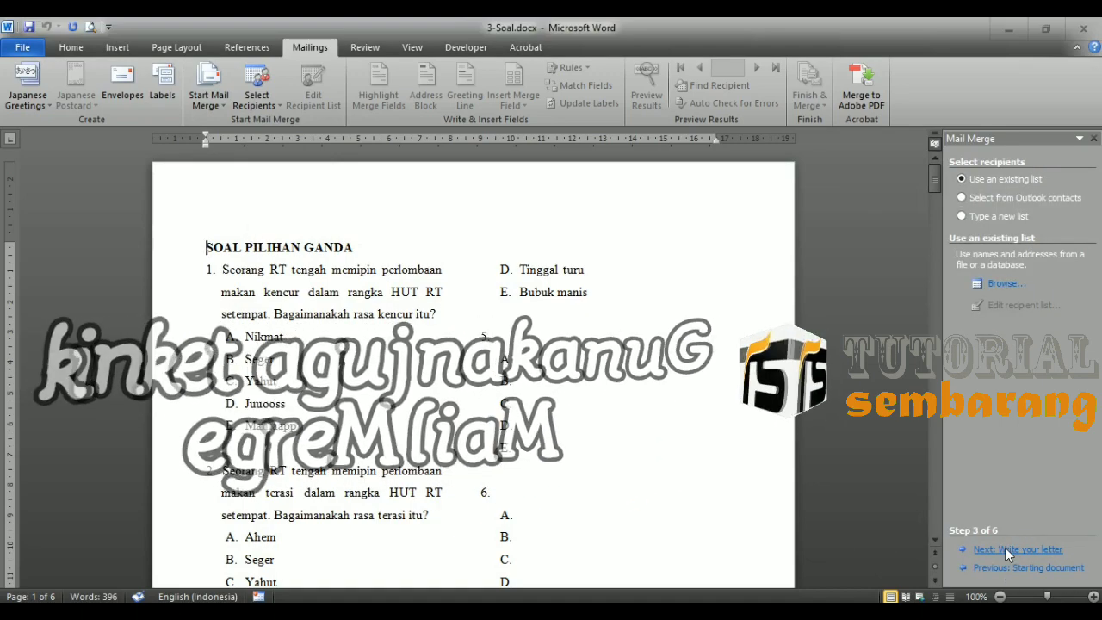
Use 00-DataUtama.docx from the Desktop folder Aplikasi Kisi2 as the recipient list for 3-Soal.docx and accept all its records.
{"action": "left_click", "coordinate": [1004, 283]}
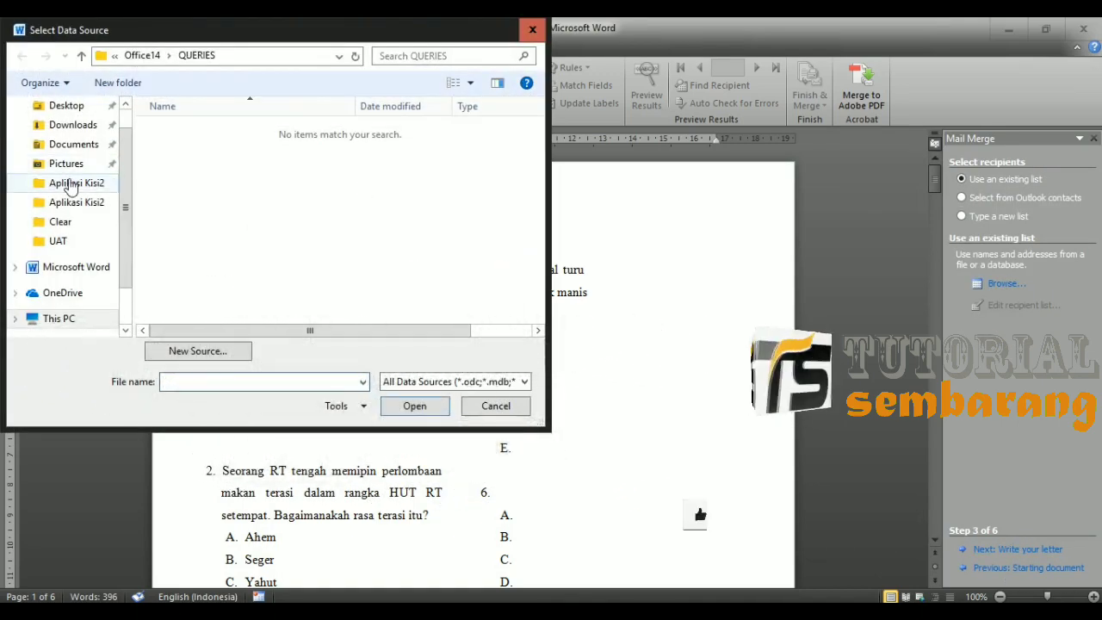
{"action": "left_click", "coordinate": [72, 184]}
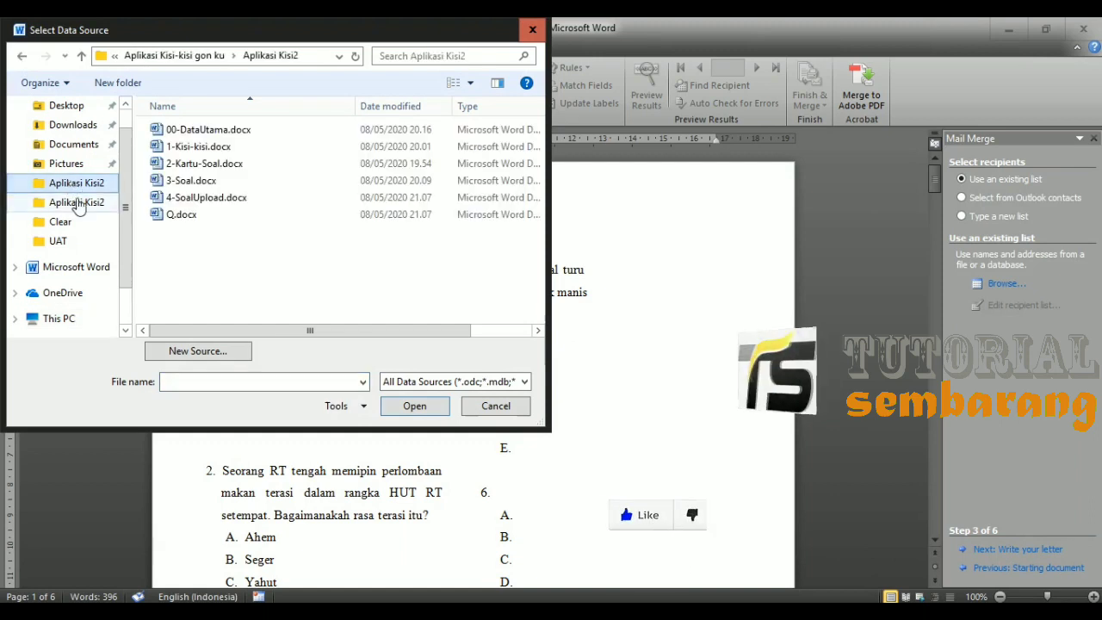
{"action": "left_click", "coordinate": [76, 202]}
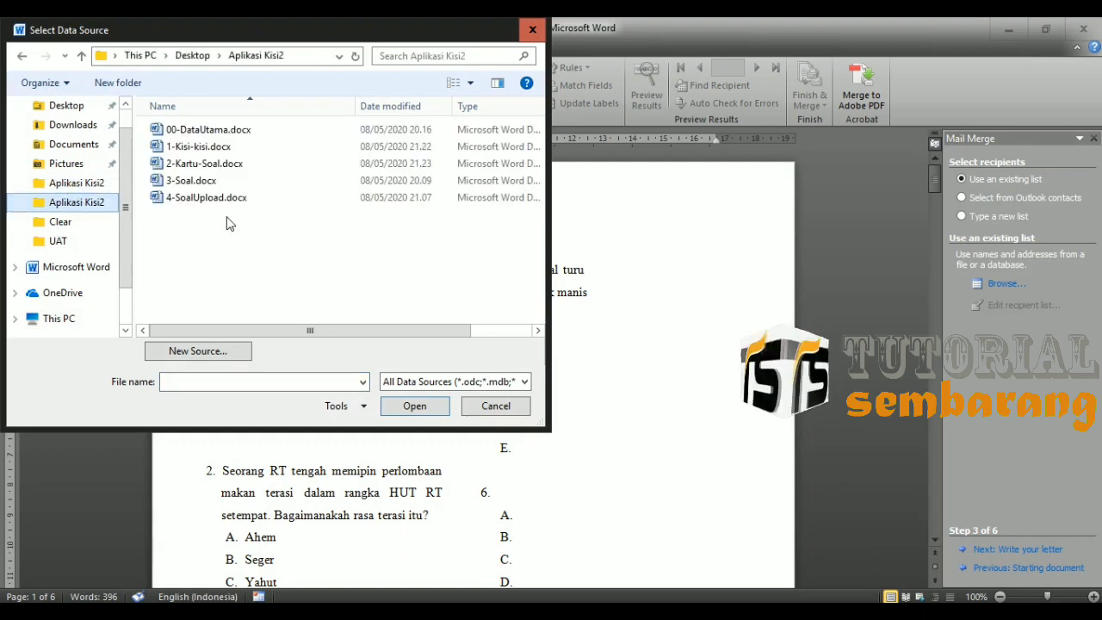
{"action": "left_click", "coordinate": [265, 134]}
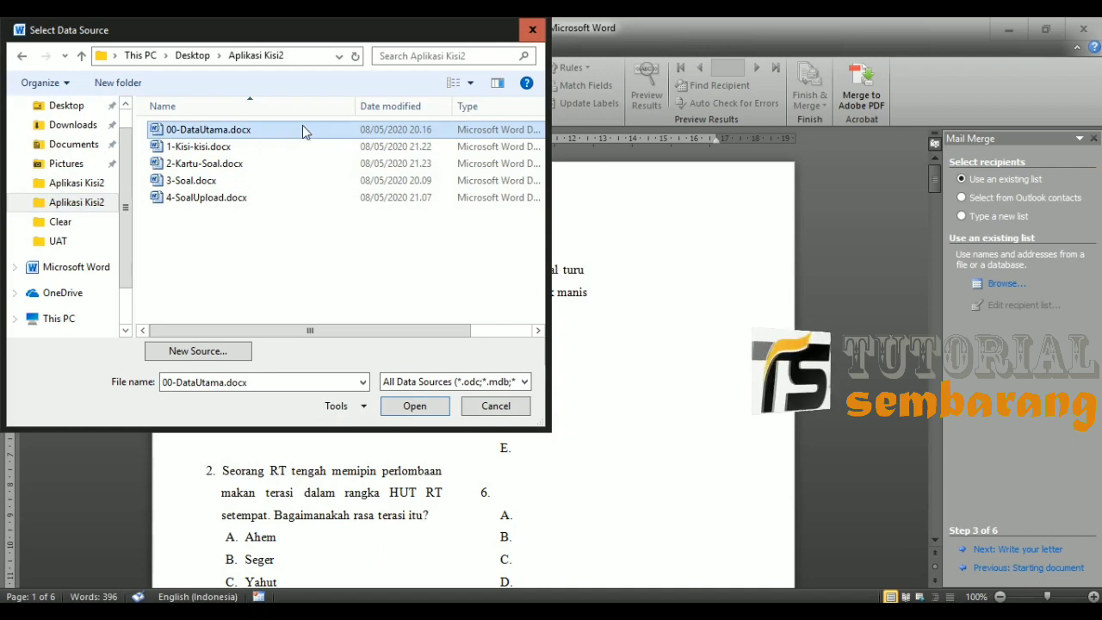
{"action": "double_click", "coordinate": [258, 134]}
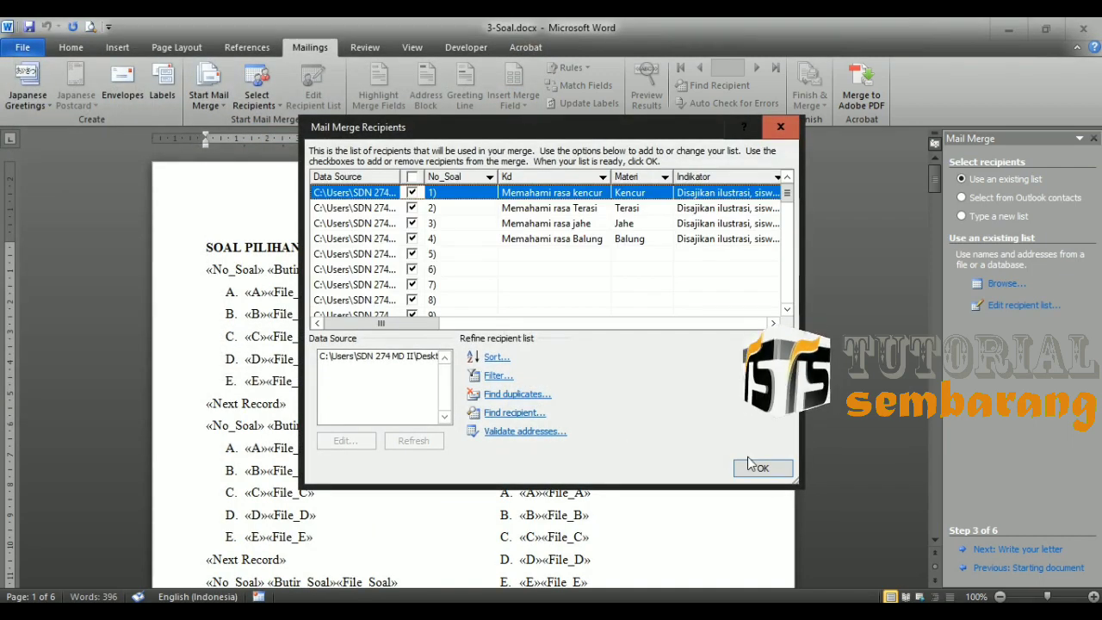
{"action": "left_click", "coordinate": [761, 472]}
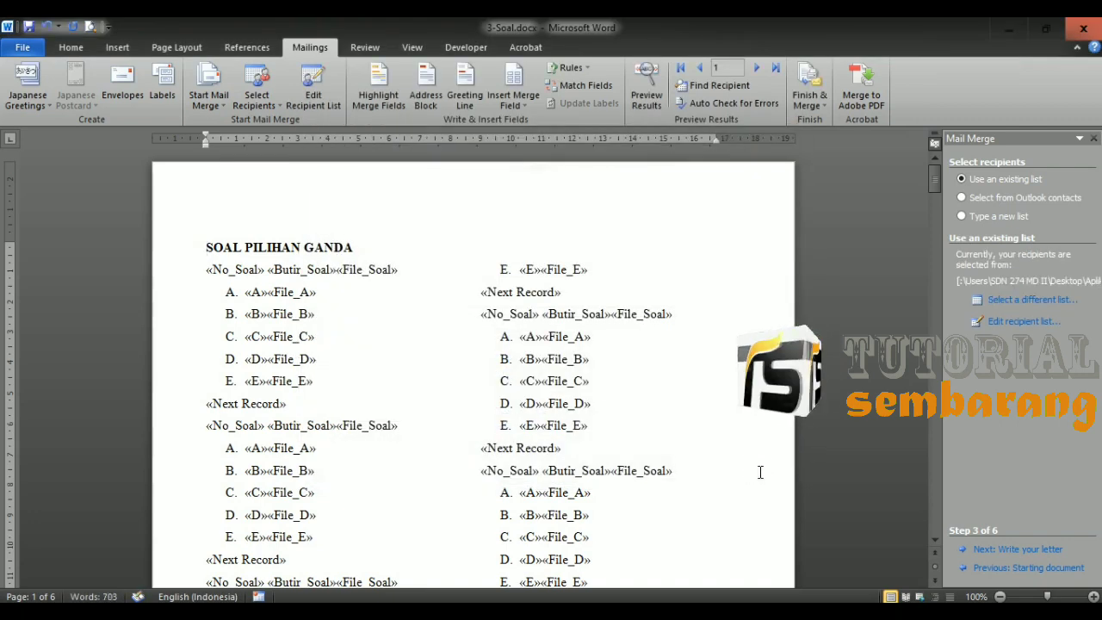
Preview the merged multiple-choice questions in 3-Soal.docx and close the document with its changes saved.
{"action": "left_click", "coordinate": [1038, 552]}
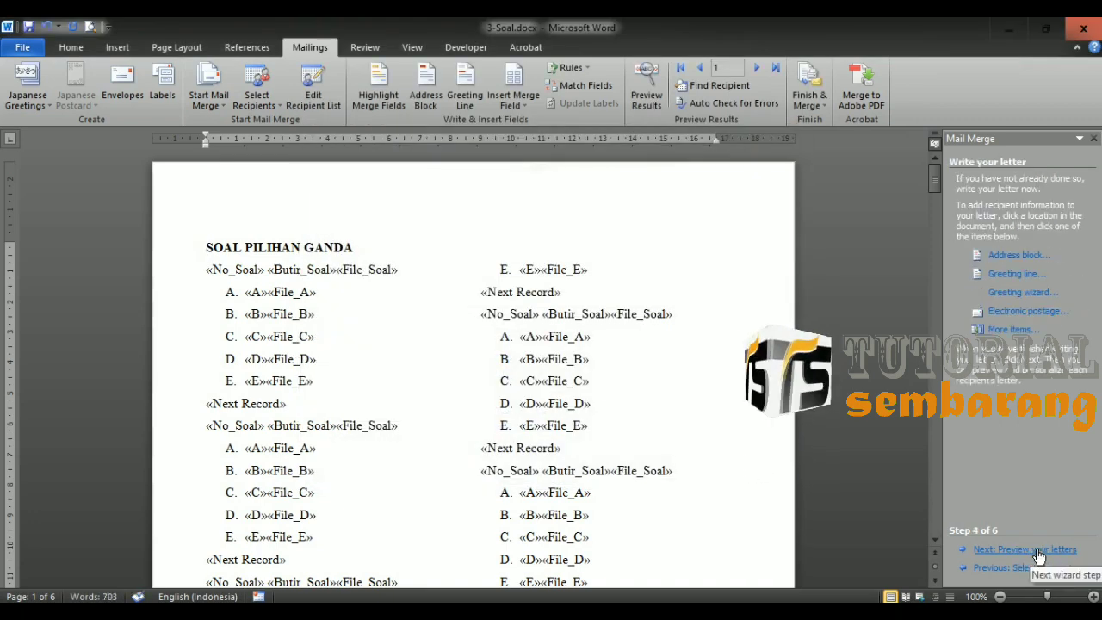
{"action": "left_click", "coordinate": [1038, 549]}
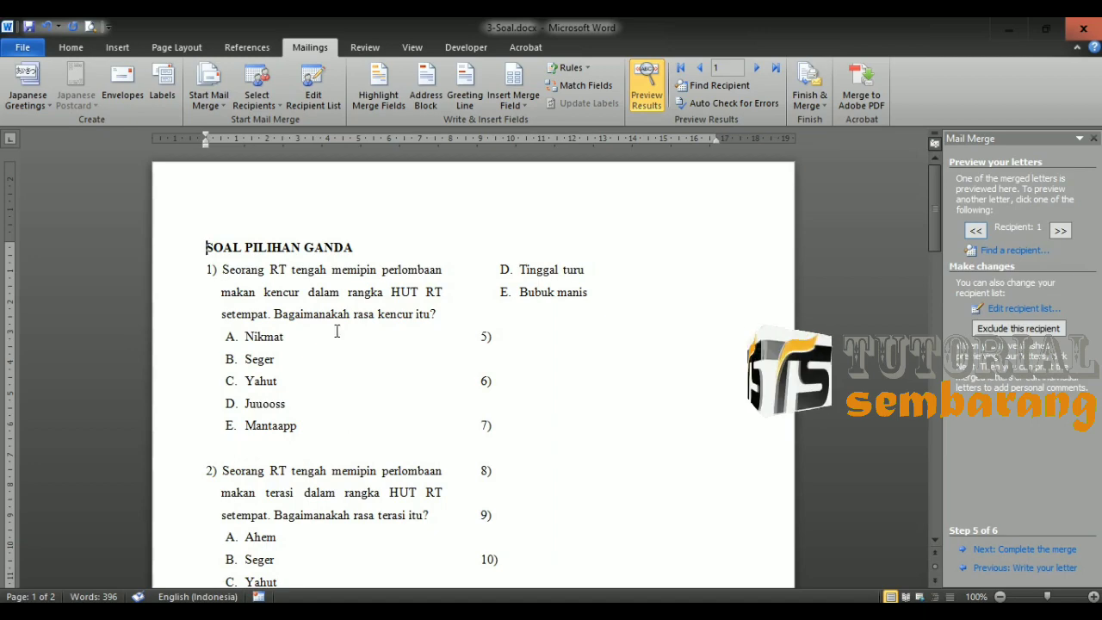
{"action": "scroll", "coordinate": [336, 331], "scroll_direction": "down", "scroll_amount": 15}
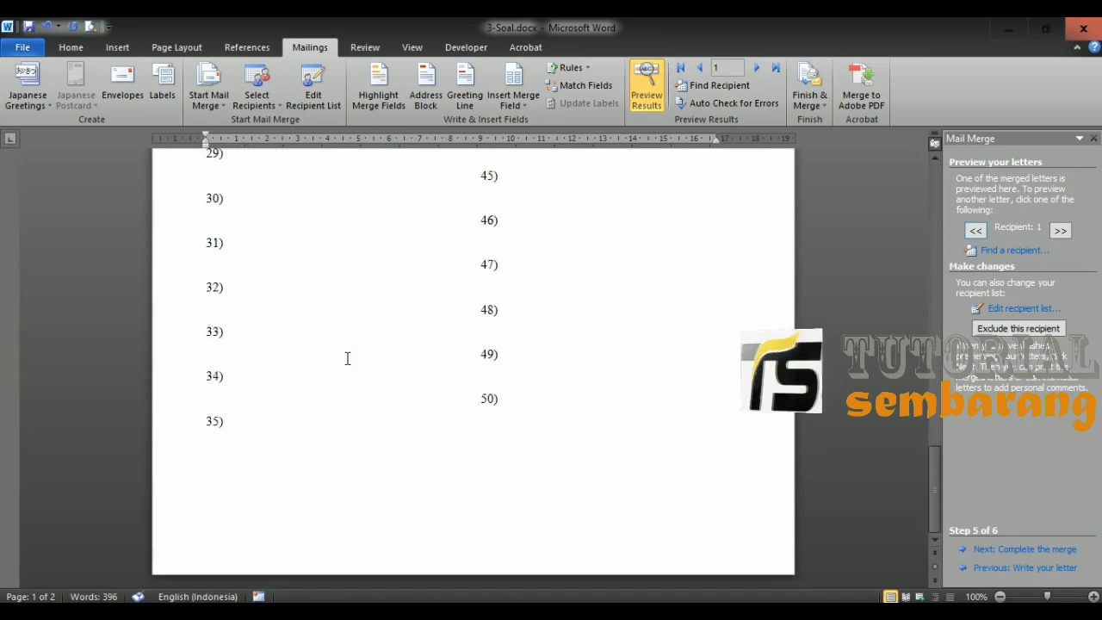
{"action": "scroll", "coordinate": [347, 358], "scroll_direction": "up", "scroll_amount": 15}
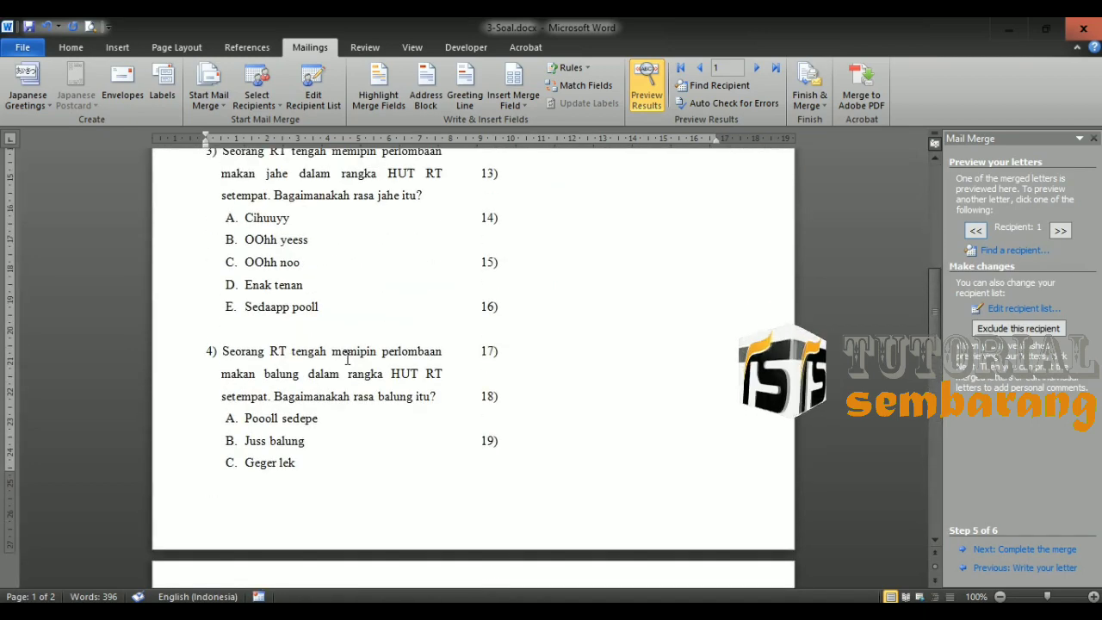
{"action": "scroll", "coordinate": [347, 359], "scroll_direction": "up", "scroll_amount": 7}
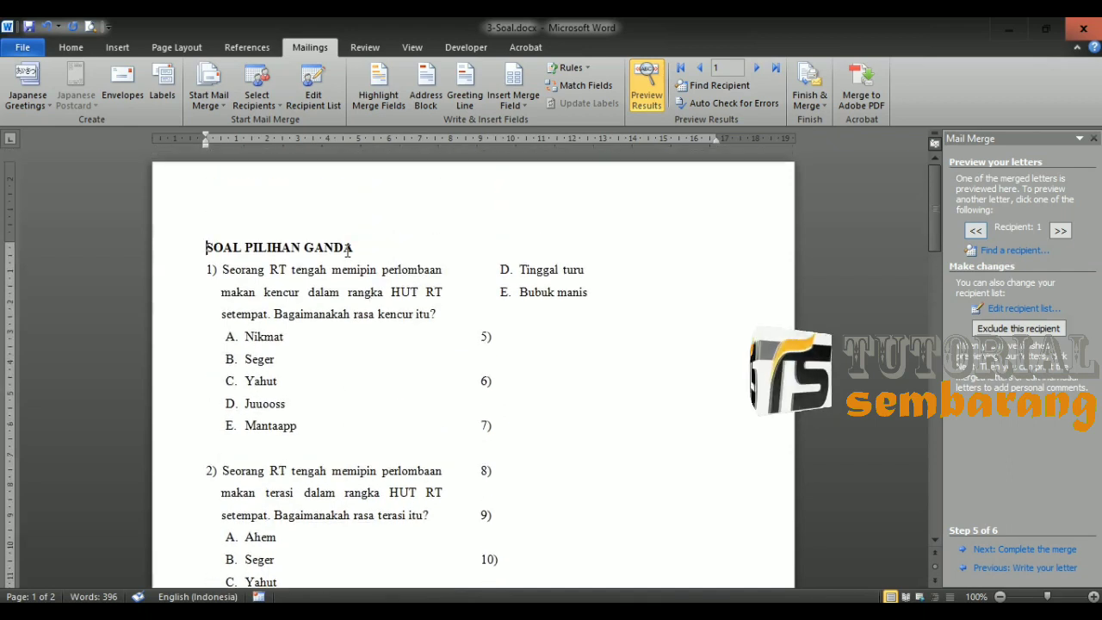
{"action": "left_click", "coordinate": [1084, 29]}
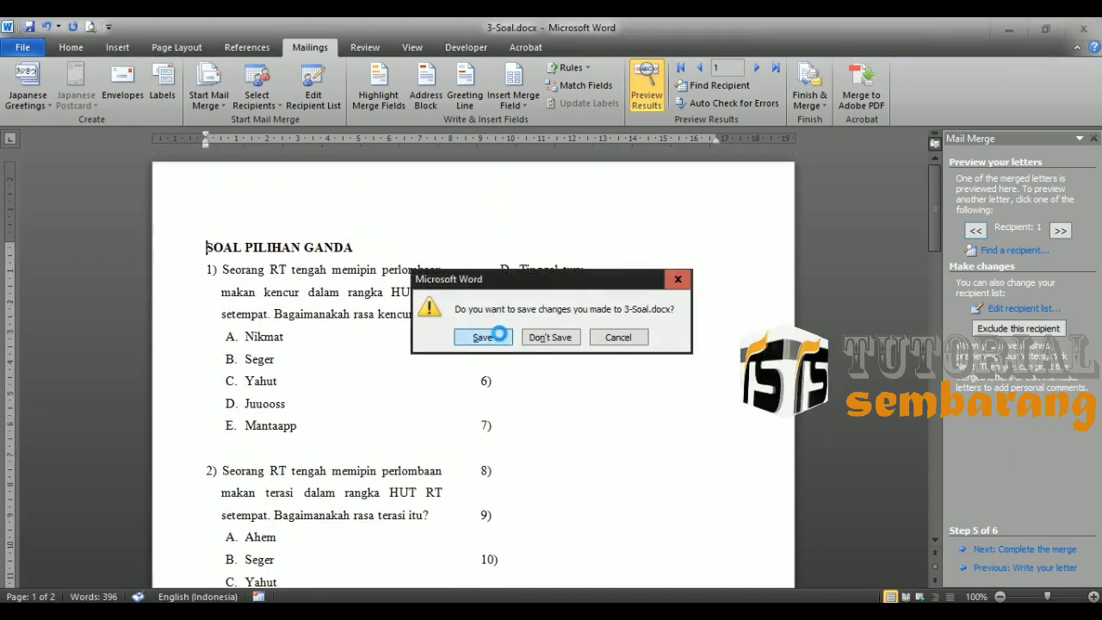
{"action": "left_click", "coordinate": [499, 335]}
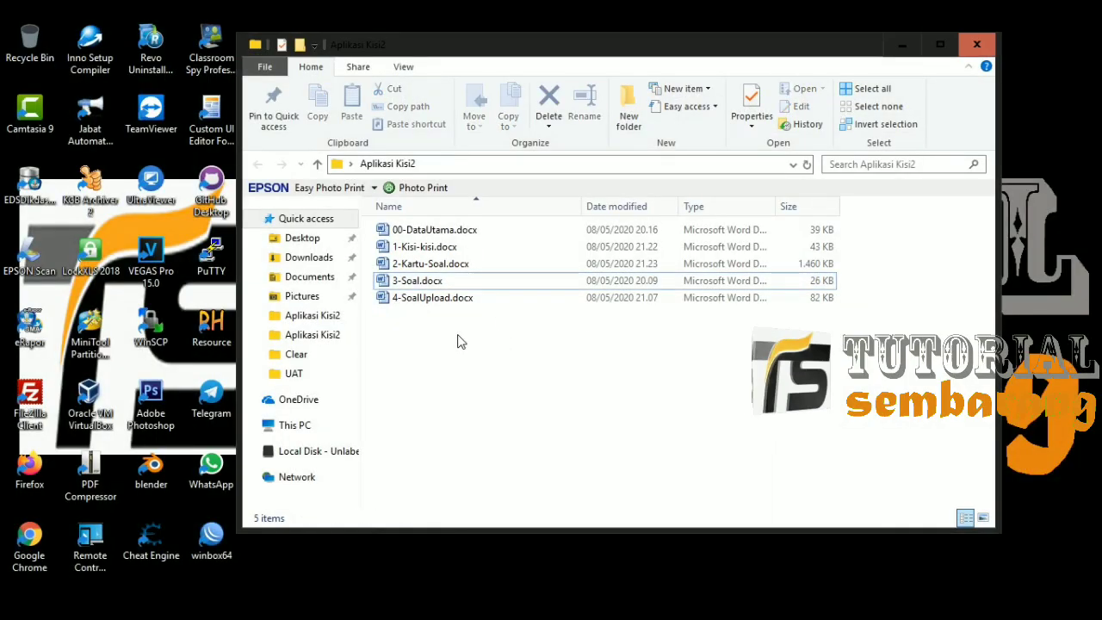
Open 4-SoalUpload.docx without running its SQL command and maximize its window.
{"action": "left_click", "coordinate": [459, 302]}
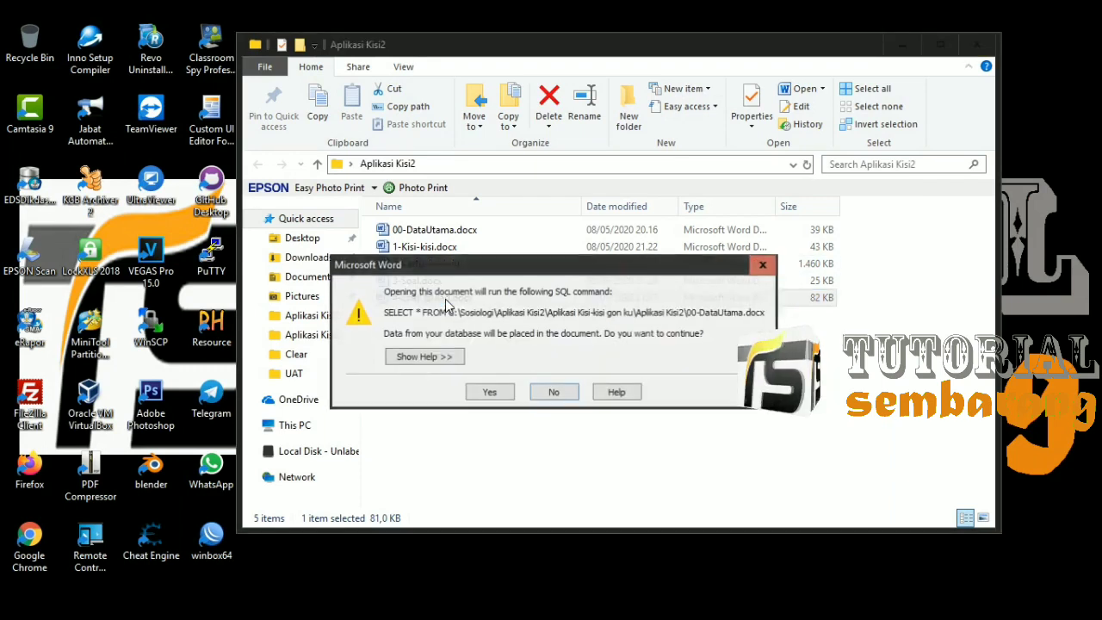
{"action": "left_click", "coordinate": [556, 393]}
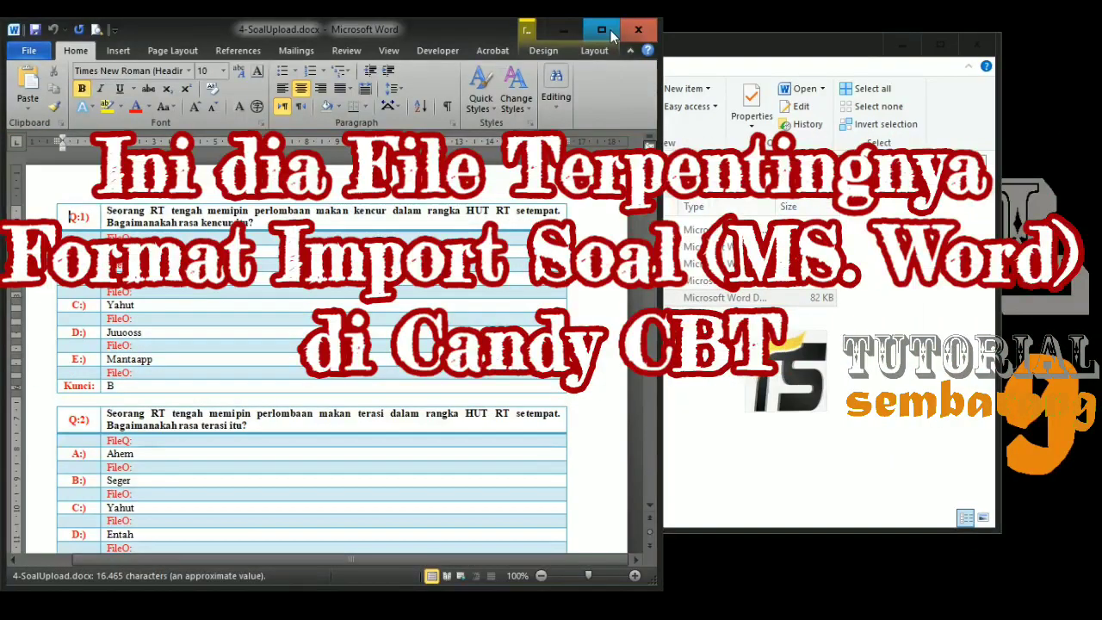
{"action": "left_click", "coordinate": [605, 31]}
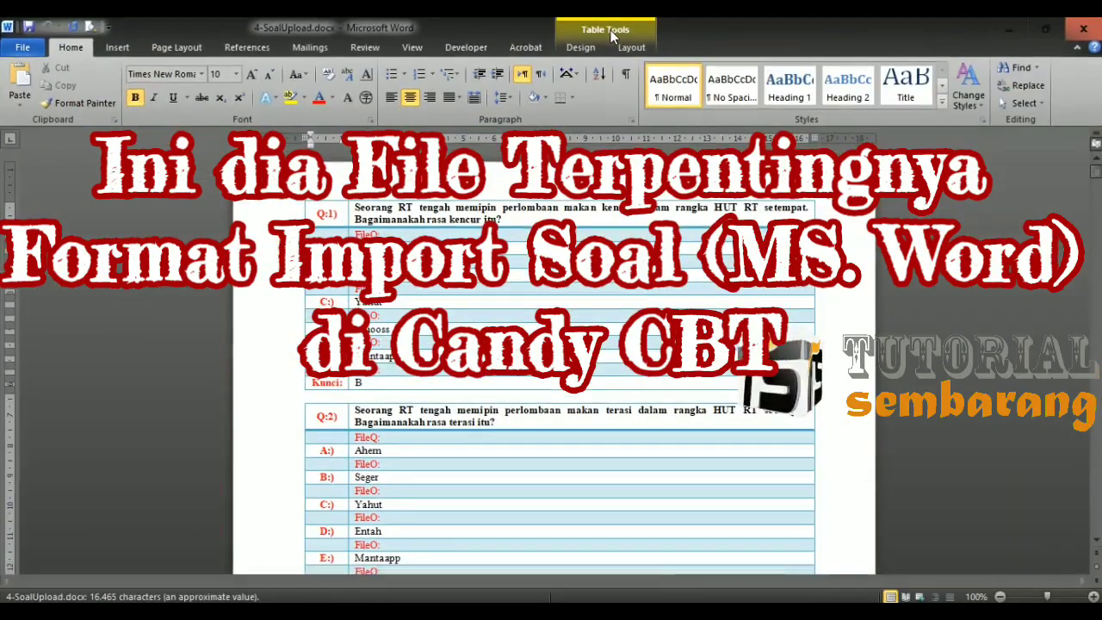
Start the Step by Step Mail Merge Wizard for letters on the current 4-SoalUpload.docx document and advance it to the recipient selection.
{"action": "left_click", "coordinate": [310, 47]}
{"action": "left_click", "coordinate": [209, 99]}
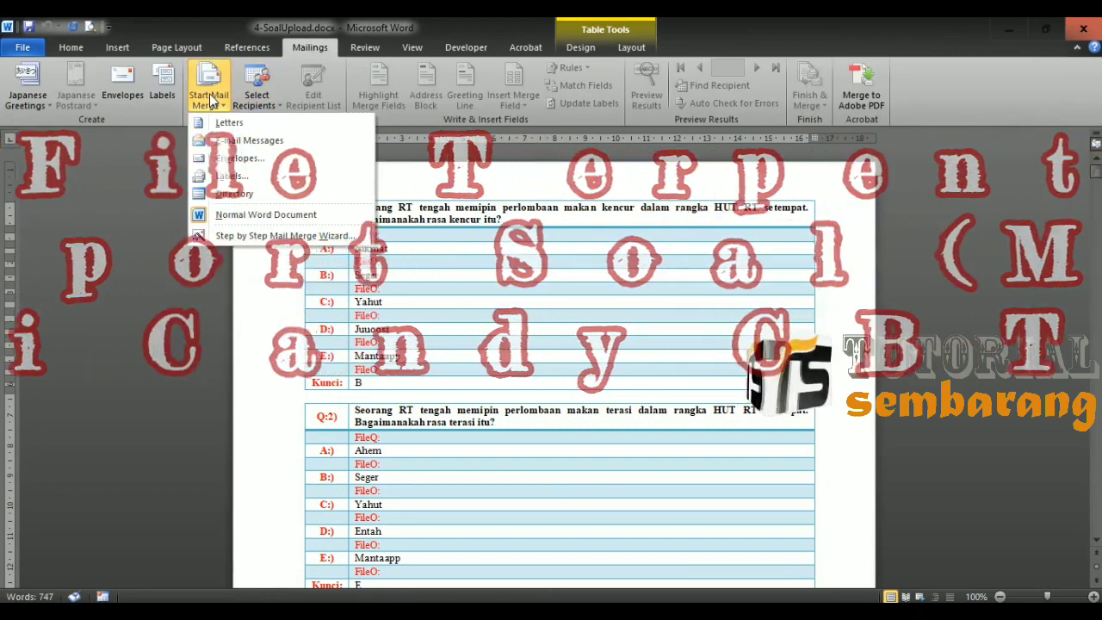
{"action": "left_click", "coordinate": [259, 235]}
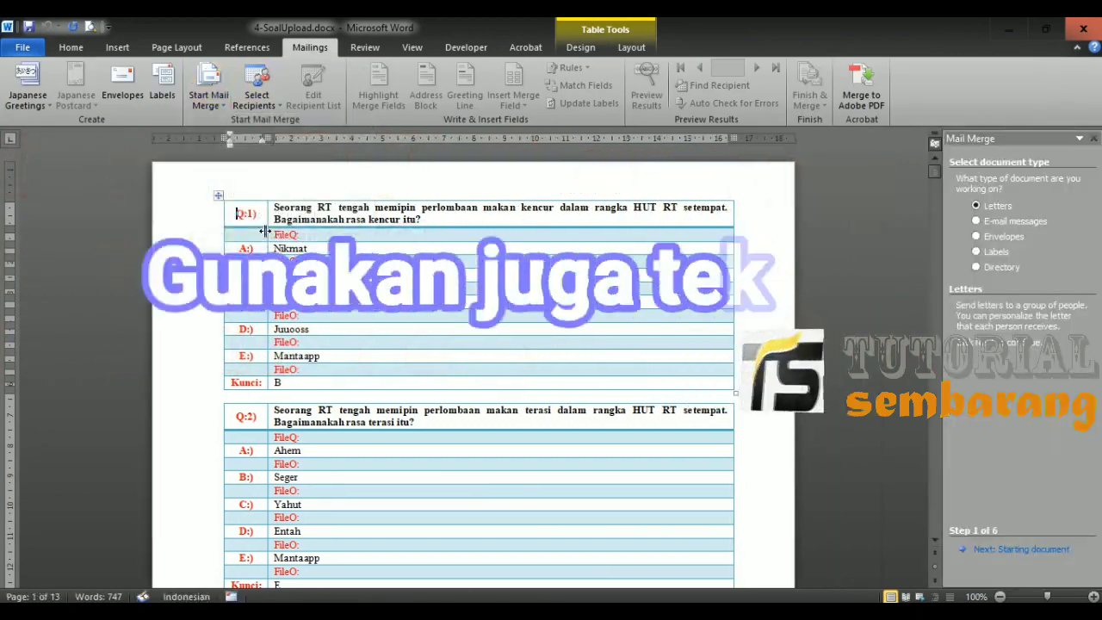
{"action": "left_click", "coordinate": [1009, 550]}
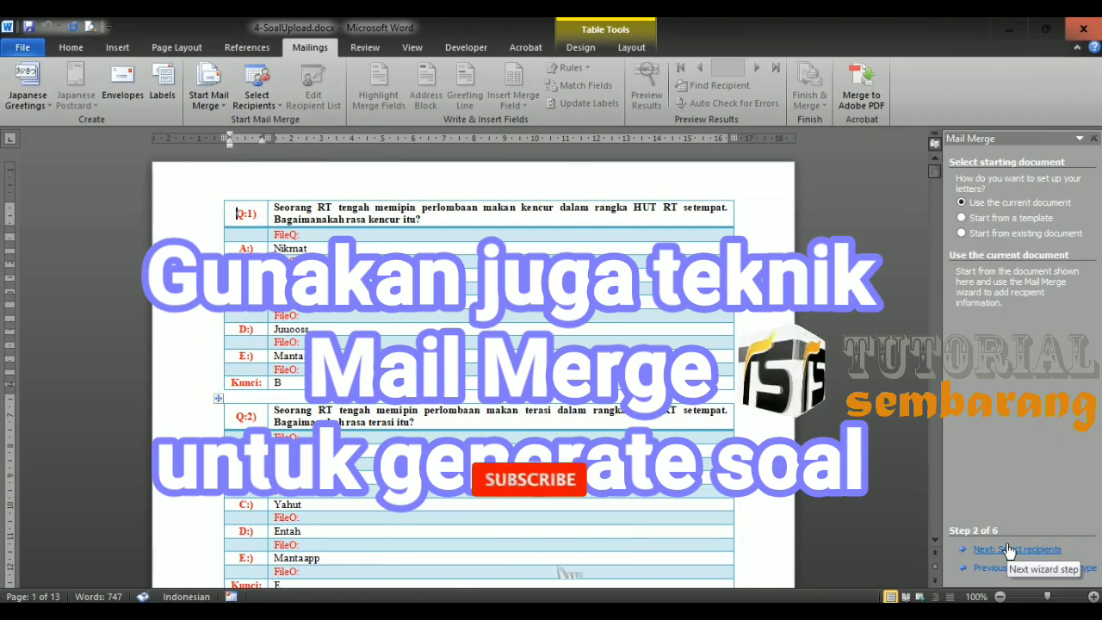
{"action": "left_click", "coordinate": [1010, 550]}
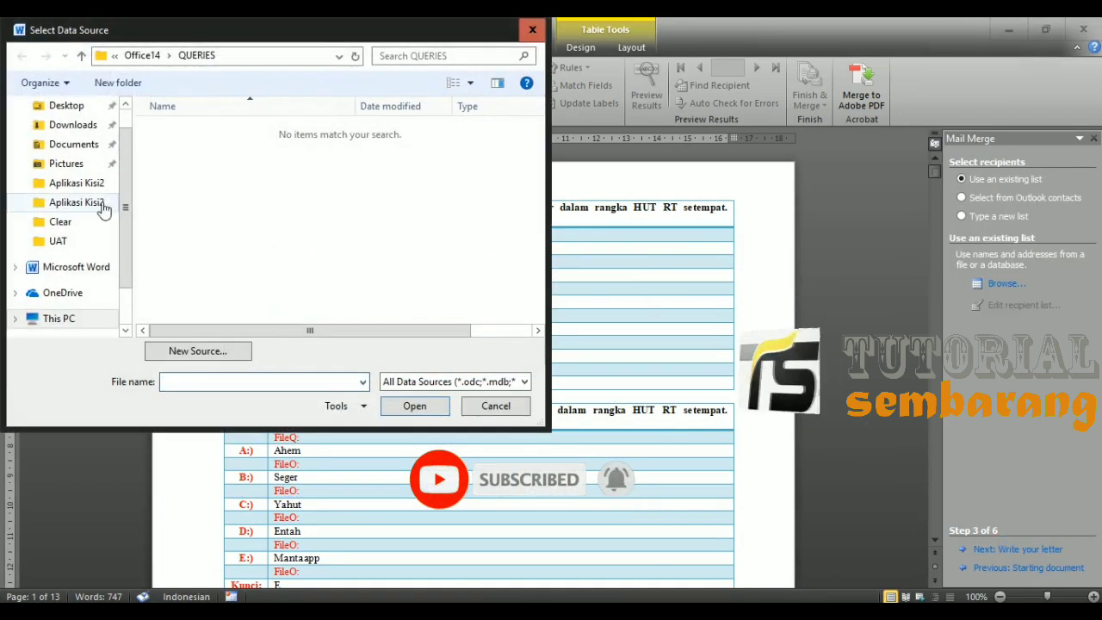
Link 00-DataUtama.docx from the Desktop folder Aplikasi Kisi2 to 4-SoalUpload.docx as its recipient list, accepting all its records.
{"action": "left_click", "coordinate": [101, 205]}
{"action": "left_click", "coordinate": [229, 135]}
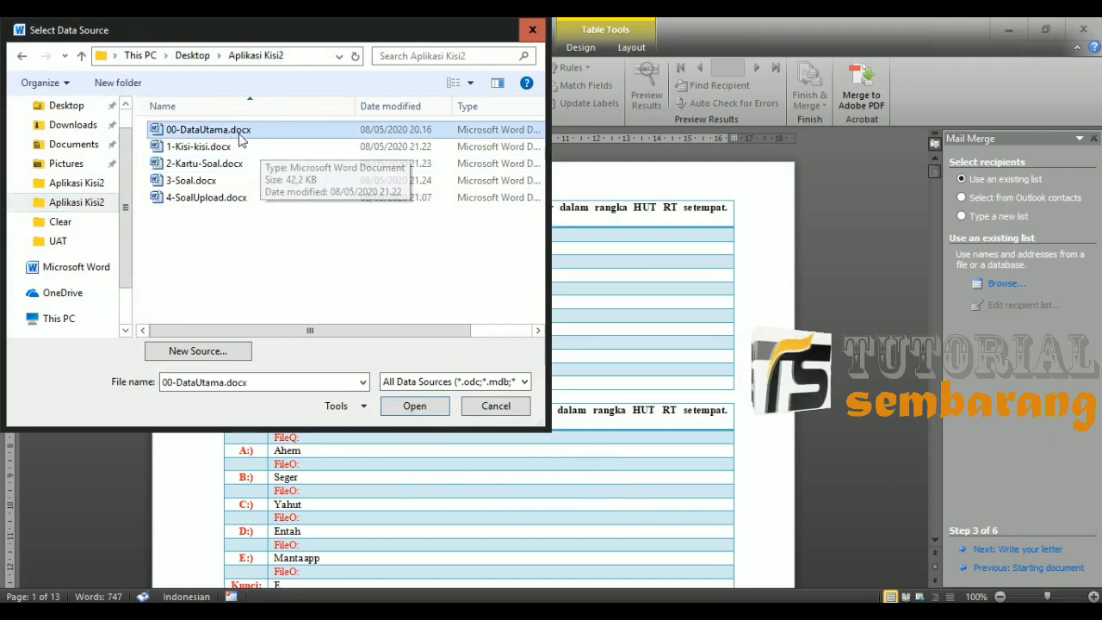
{"action": "double_click", "coordinate": [237, 131]}
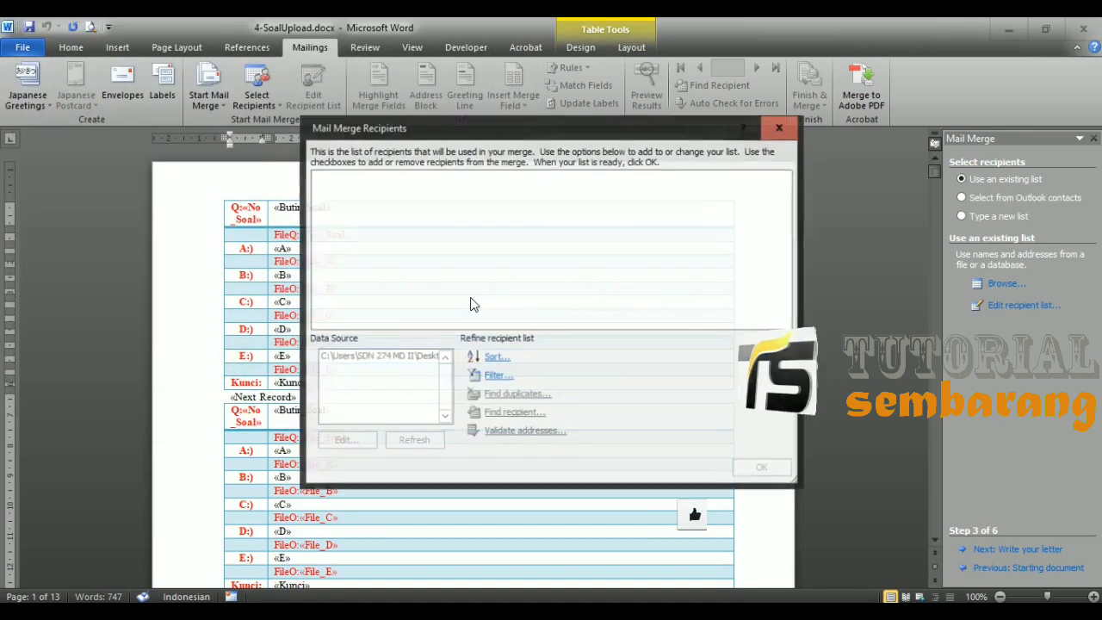
{"action": "left_click", "coordinate": [762, 471]}
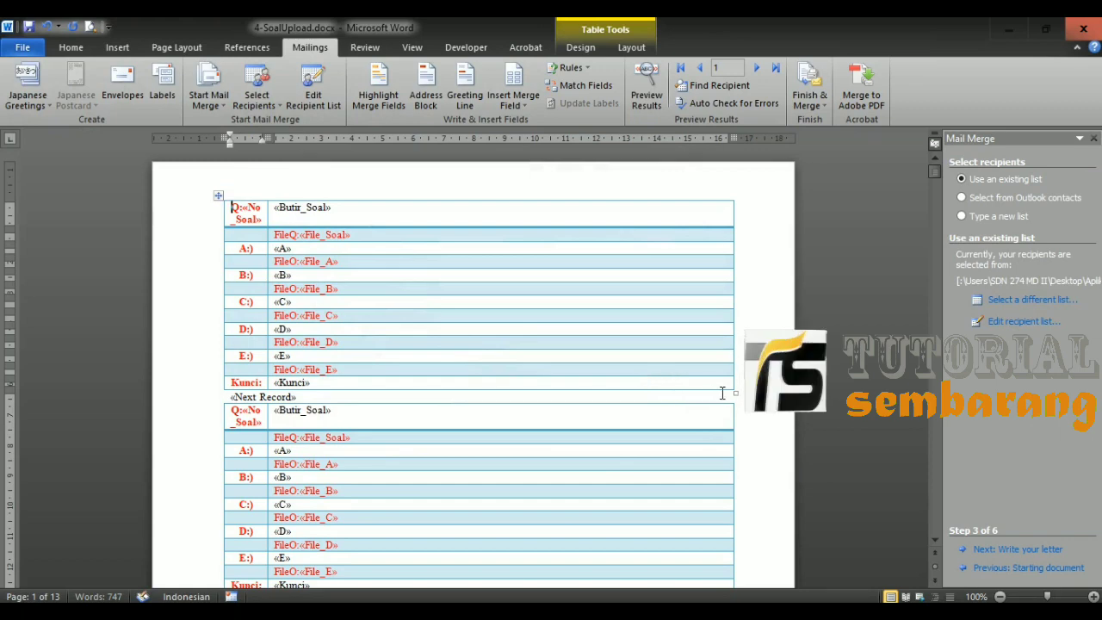
{"action": "scroll", "coordinate": [723, 394], "scroll_direction": "down", "scroll_amount": 3}
{"action": "scroll", "coordinate": [723, 394], "scroll_direction": "up", "scroll_amount": 3}
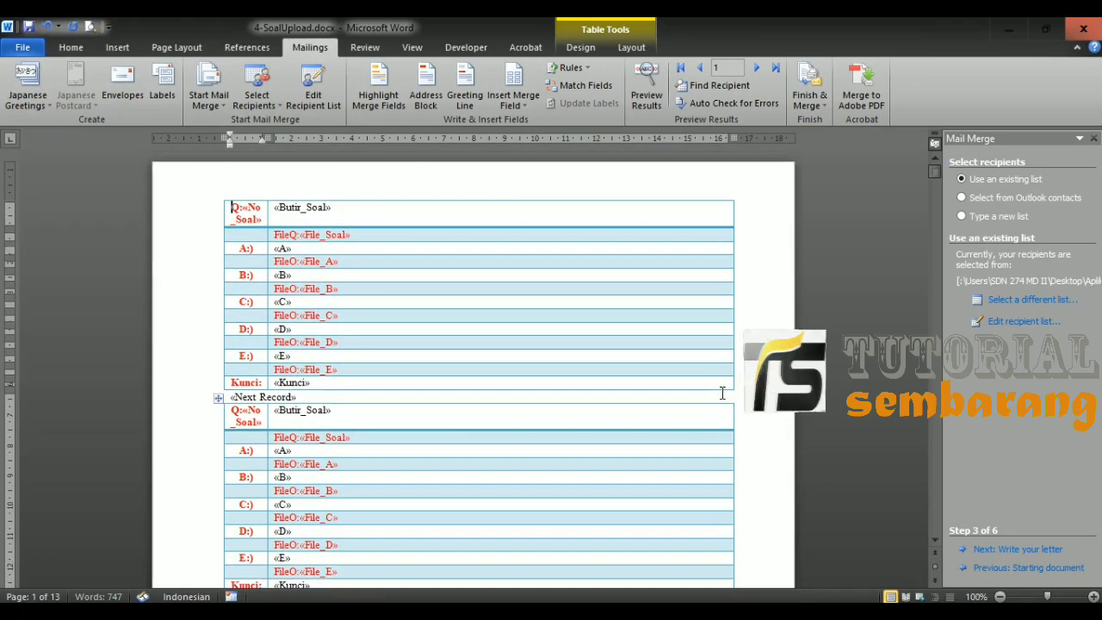
Advance the wizard to the letter preview and check the merged upload tables from Q:1 through Q:50.
{"action": "left_click", "coordinate": [1061, 553]}
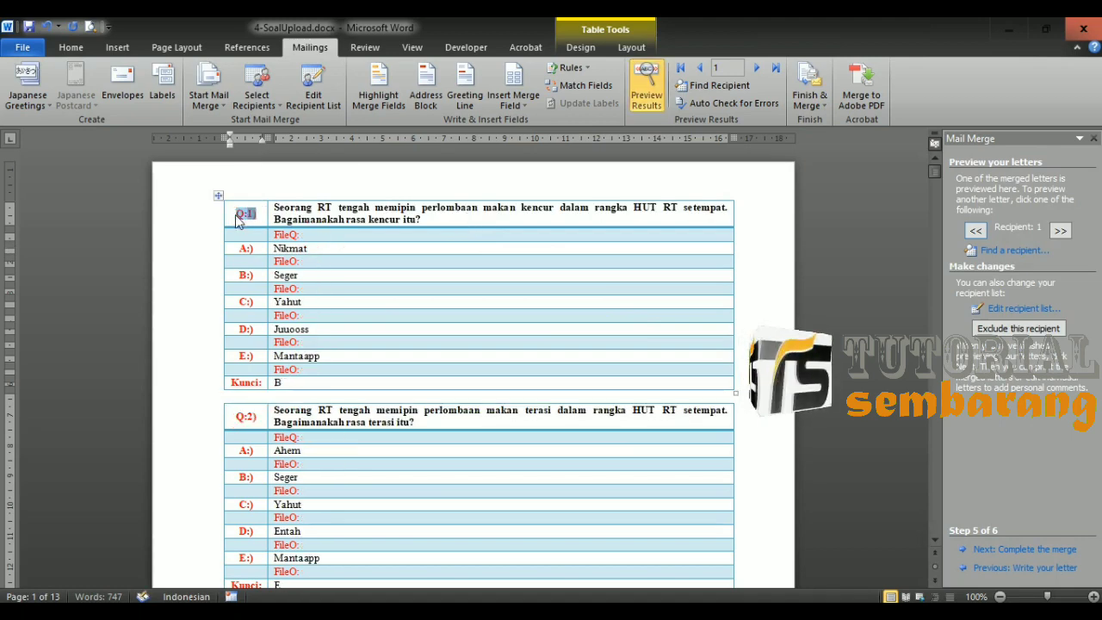
{"action": "left_click", "coordinate": [281, 221]}
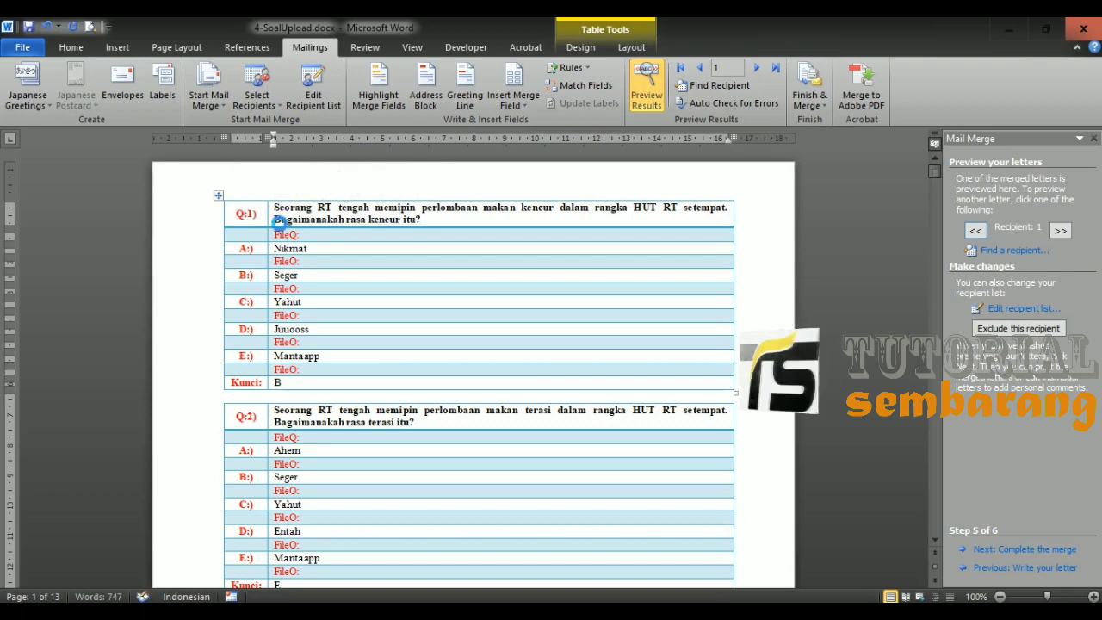
{"action": "key", "text": "ctrl+End"}
{"action": "scroll", "coordinate": [280, 225], "scroll_direction": "up", "scroll_amount": 8}
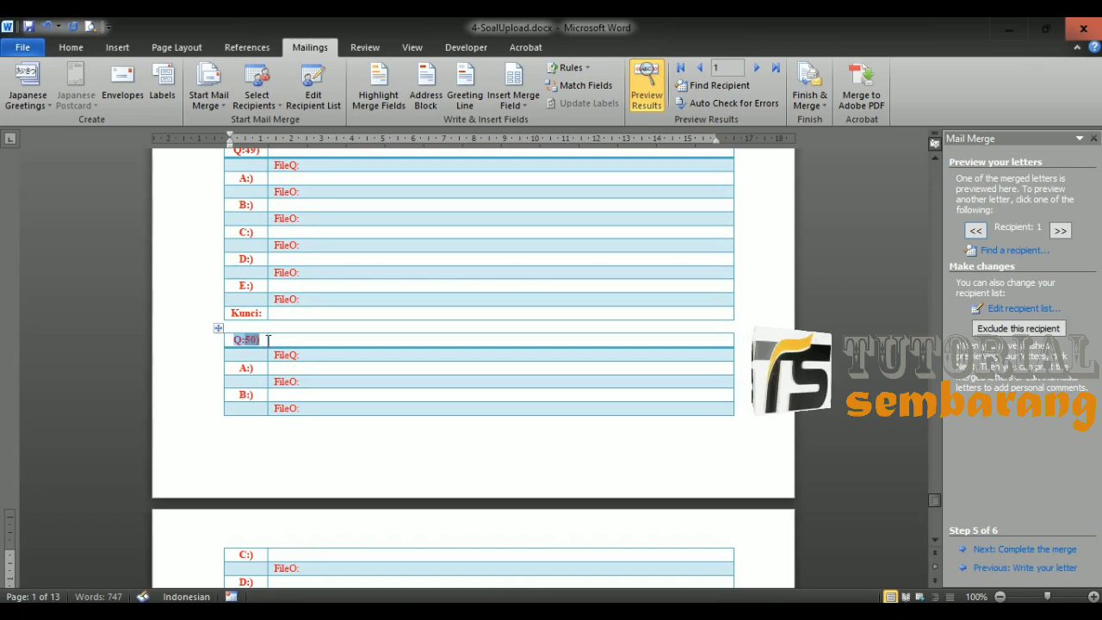
{"action": "left_click_drag", "start_coordinate": [268, 341], "coordinate": [266, 341]}
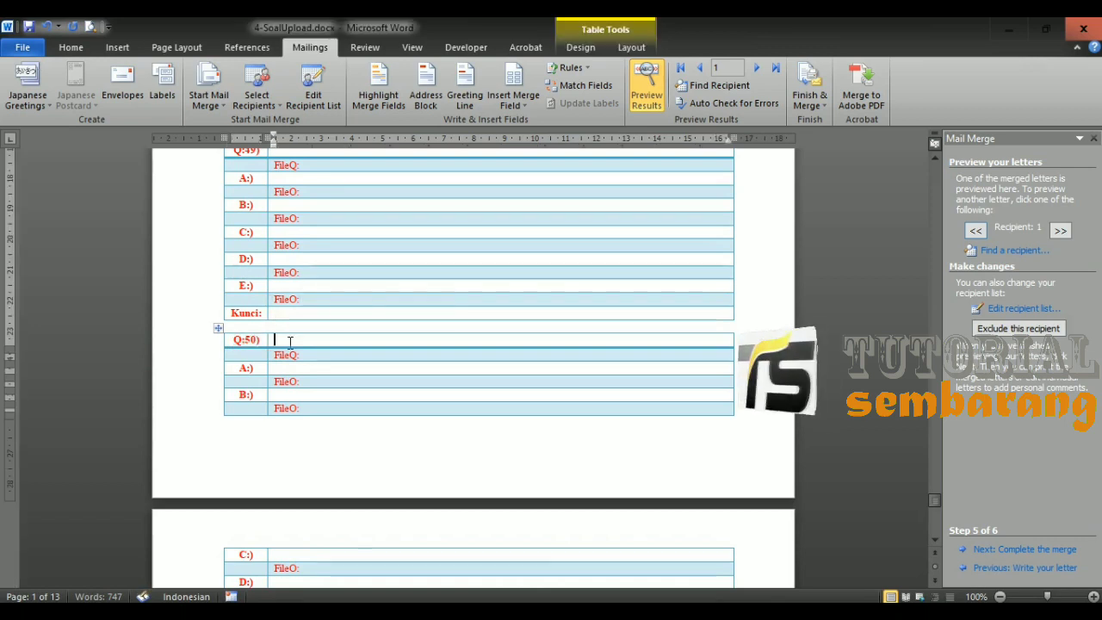
{"action": "key", "text": "ctrl+Home"}
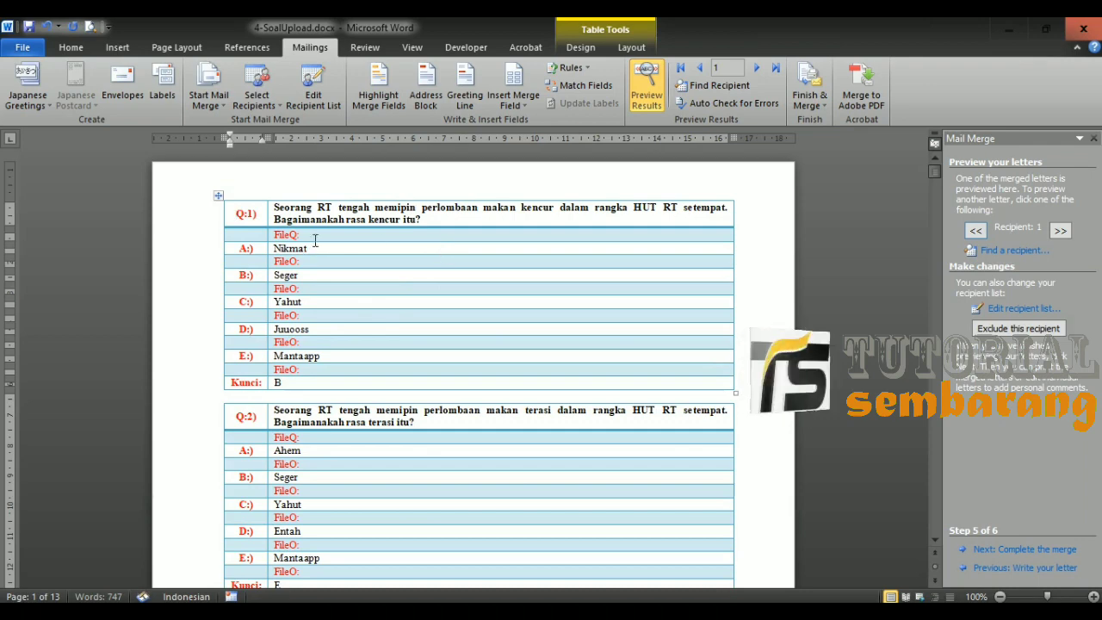
Examine where the filled question tables end around Q:4, its answer key and Q:5, and return to the first question.
{"action": "left_click", "coordinate": [70, 49]}
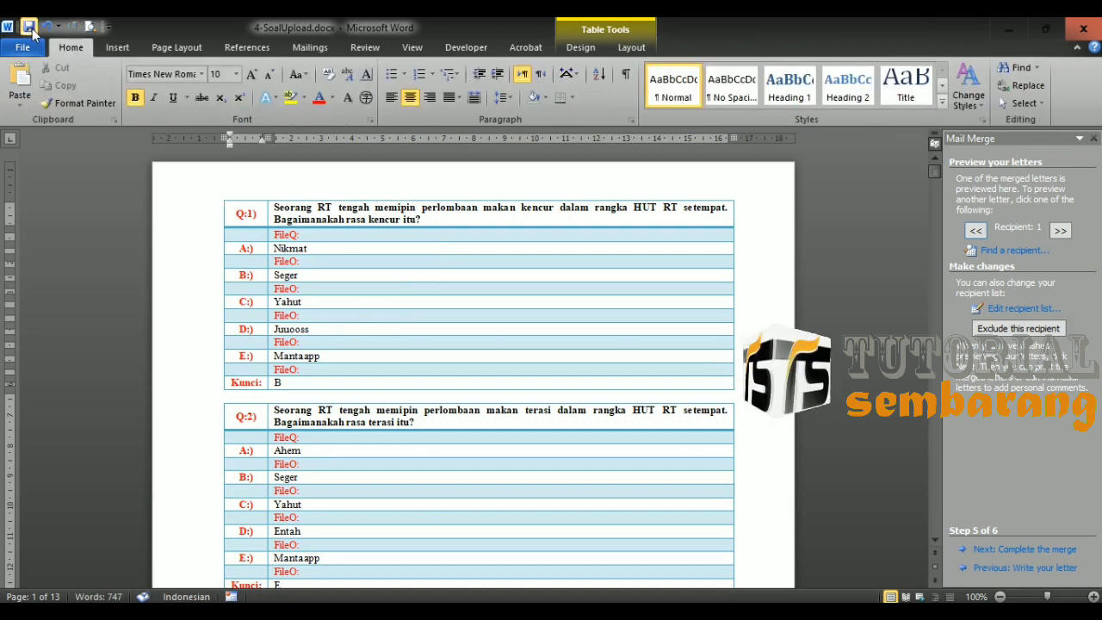
{"action": "scroll", "coordinate": [373, 330], "scroll_direction": "down", "scroll_amount": 20}
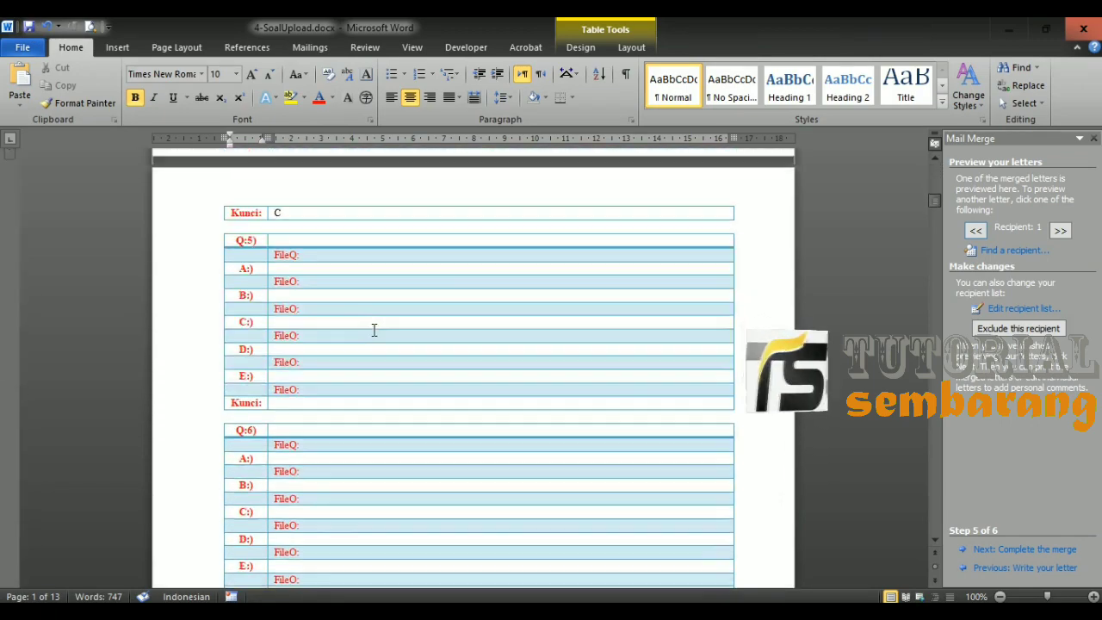
{"action": "scroll", "coordinate": [374, 330], "scroll_direction": "up", "scroll_amount": 5}
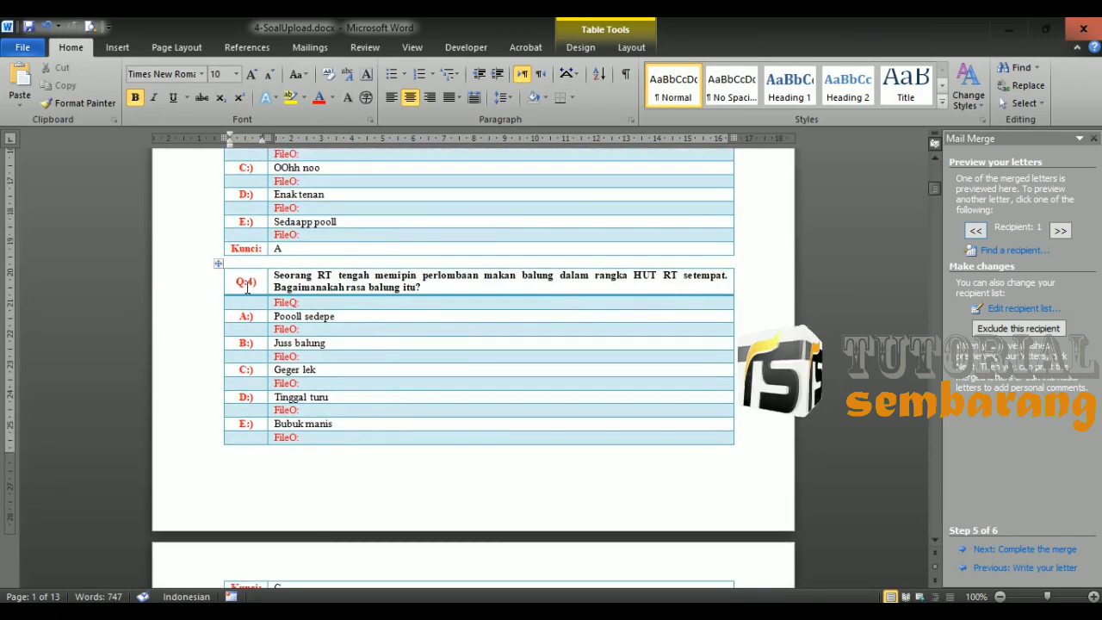
{"action": "double_click", "coordinate": [241, 280]}
{"action": "scroll", "coordinate": [261, 284], "scroll_direction": "down", "scroll_amount": 4}
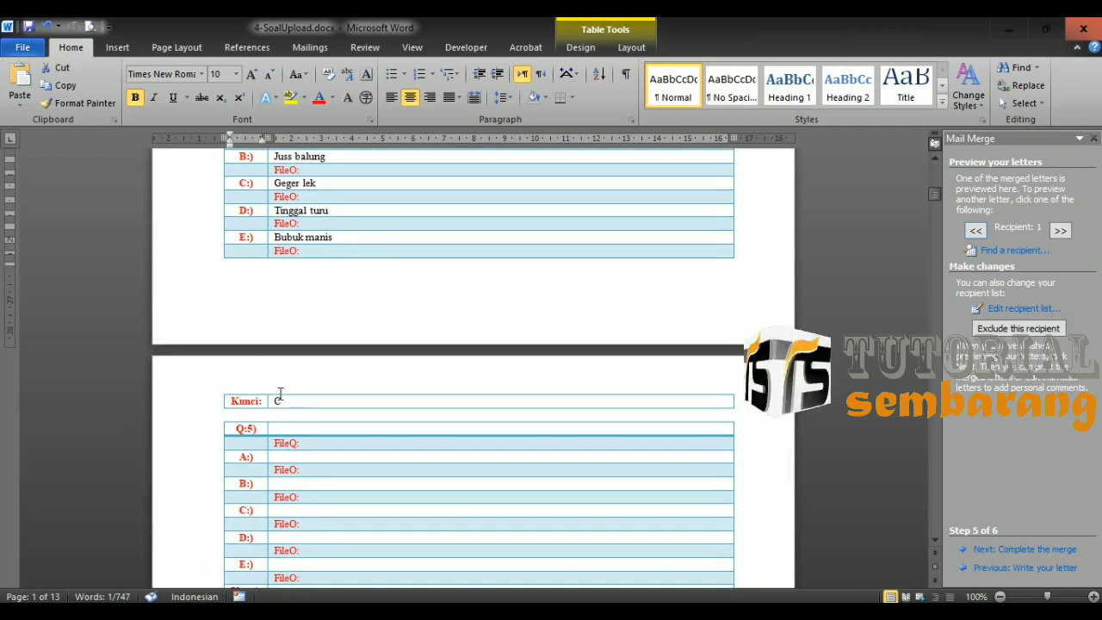
{"action": "left_click", "coordinate": [281, 415]}
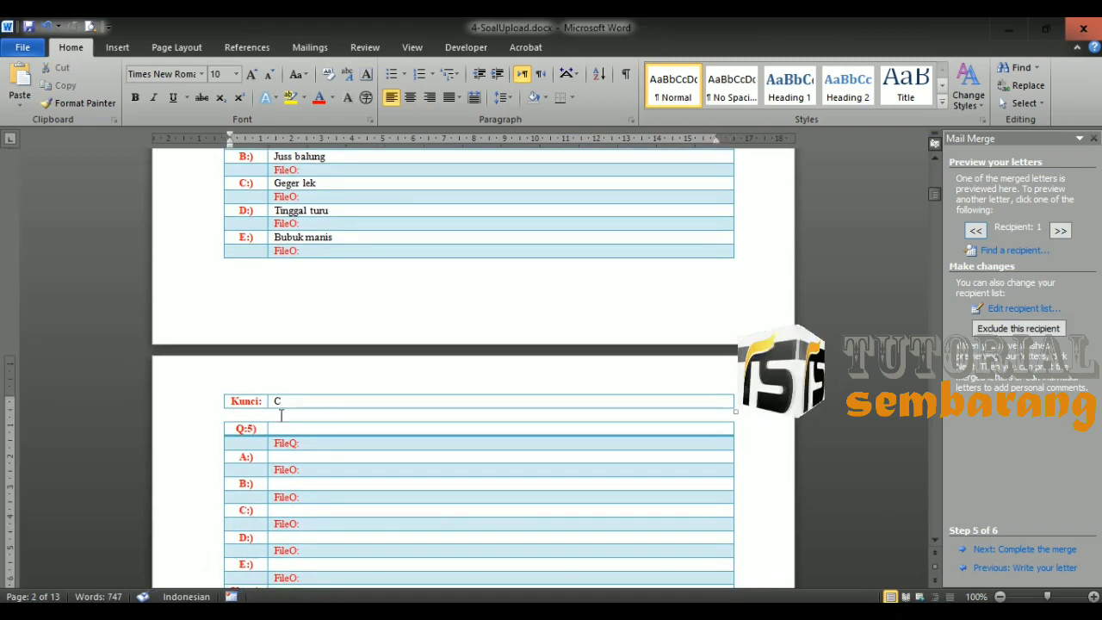
{"action": "scroll", "coordinate": [281, 415], "scroll_direction": "up", "scroll_amount": 15}
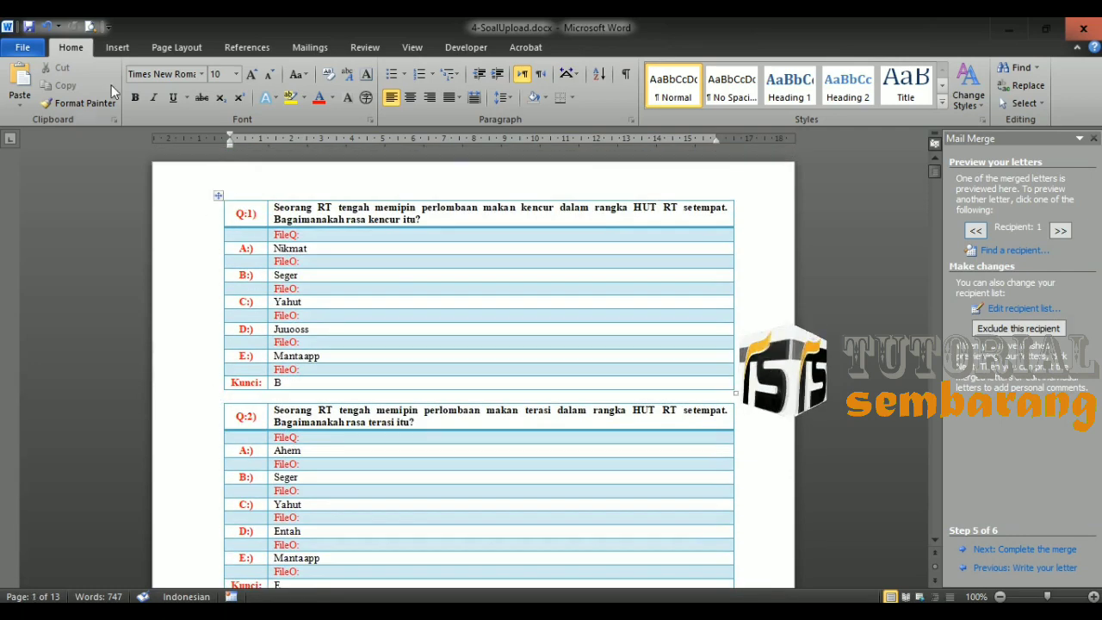
Select the entire content of 4-SoalUpload.docx, covering all the merged question tables, and copy it.
{"action": "left_click", "coordinate": [218, 197]}
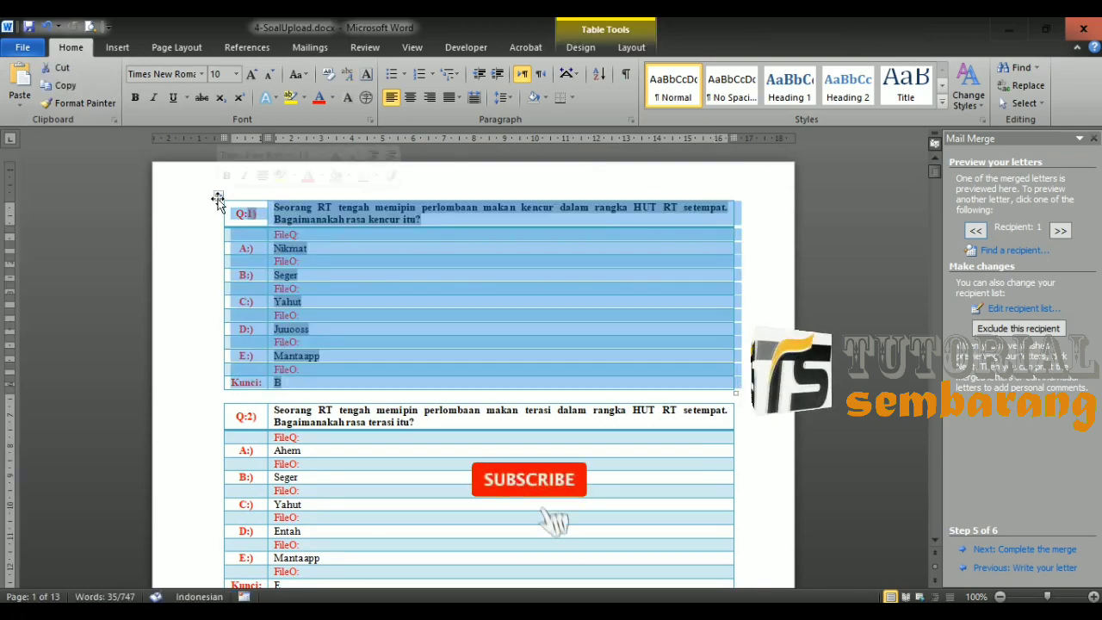
{"action": "key", "text": "ctrl+a"}
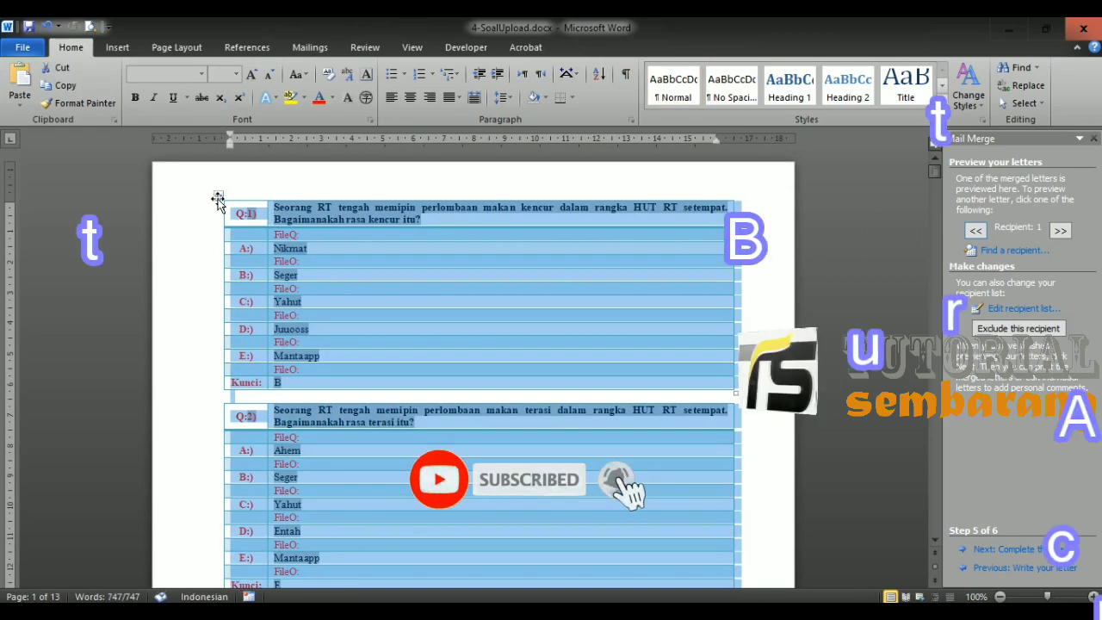
{"action": "scroll", "coordinate": [382, 368], "scroll_direction": "down", "scroll_amount": 20}
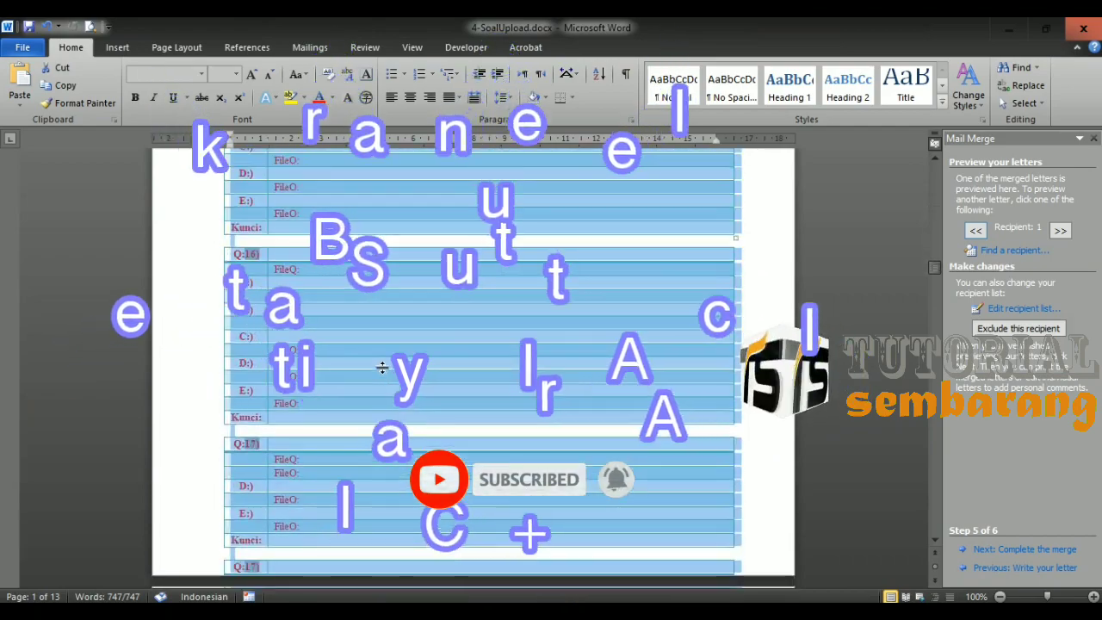
{"action": "scroll", "coordinate": [383, 367], "scroll_direction": "down", "scroll_amount": 20}
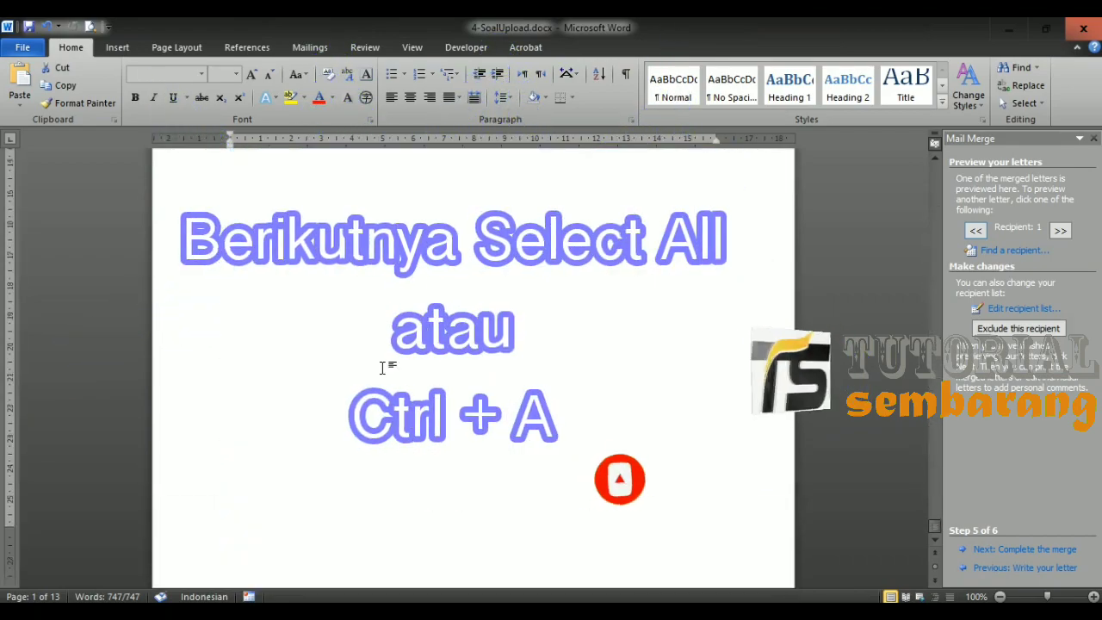
{"action": "scroll", "coordinate": [384, 368], "scroll_direction": "up", "scroll_amount": 20}
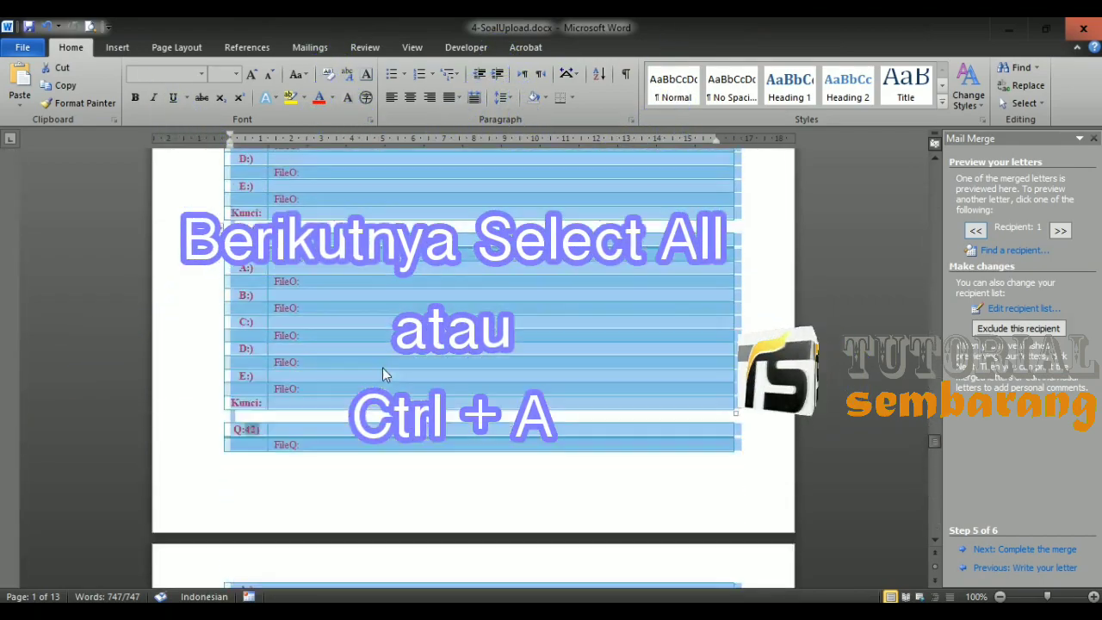
{"action": "scroll", "coordinate": [382, 368], "scroll_direction": "up", "scroll_amount": 15}
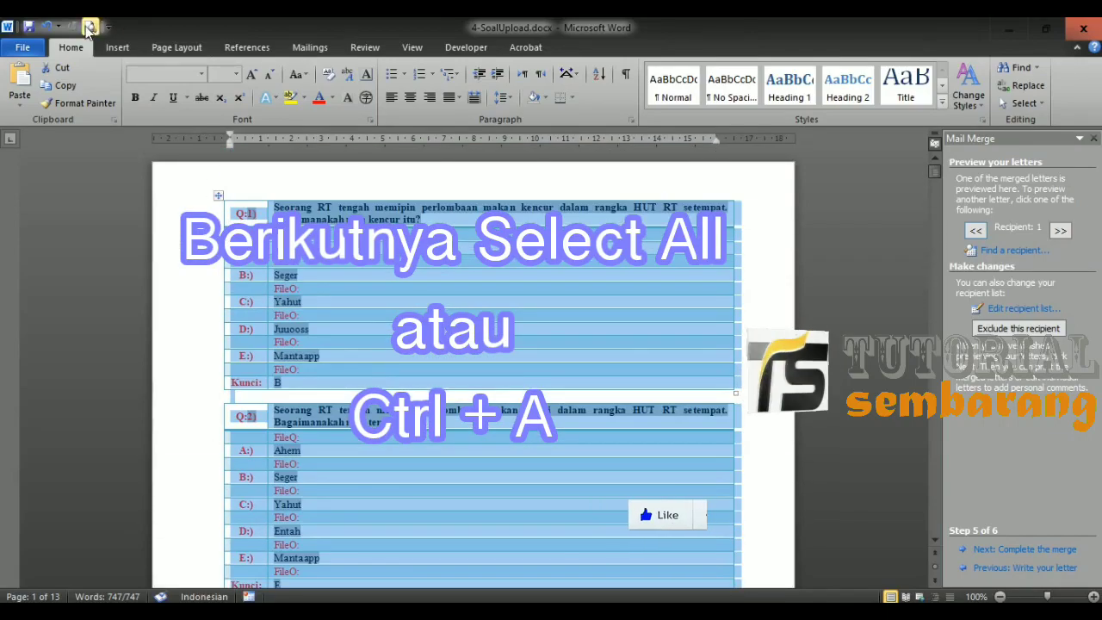
{"action": "left_click", "coordinate": [69, 91]}
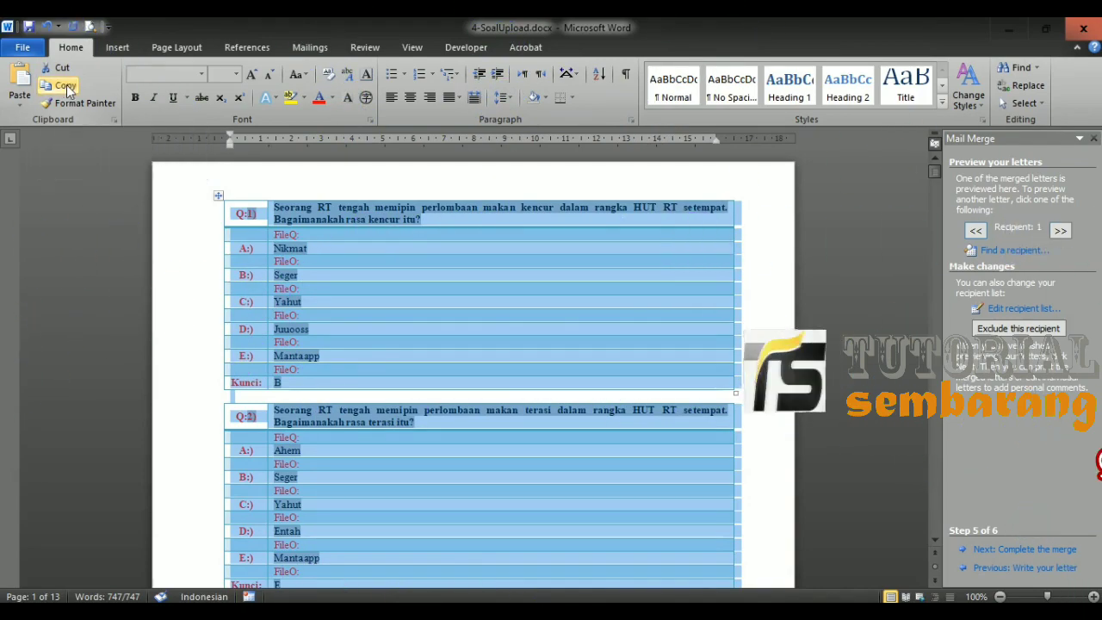
Add the New command to the Quick Access Toolbar.
{"action": "left_click", "coordinate": [109, 26]}
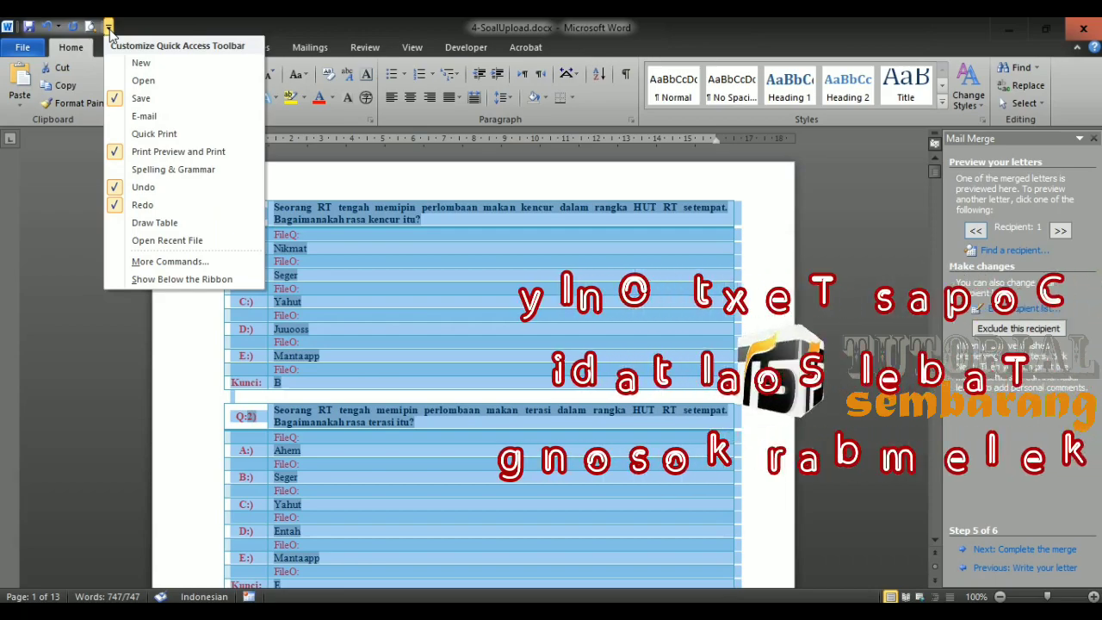
{"action": "left_click", "coordinate": [131, 60]}
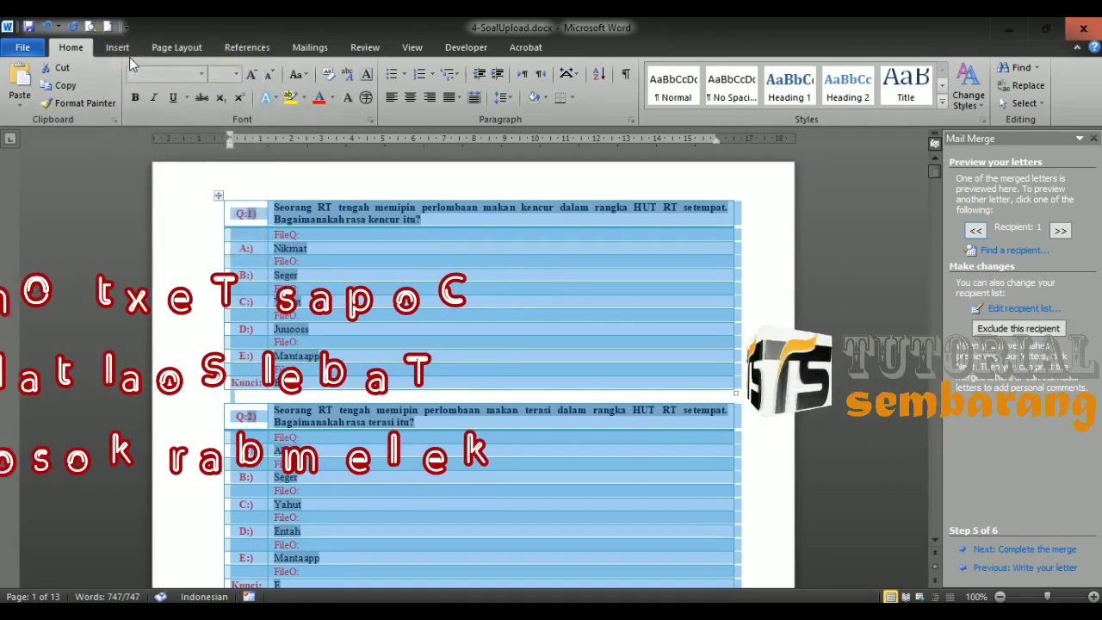
{"action": "left_click", "coordinate": [126, 27]}
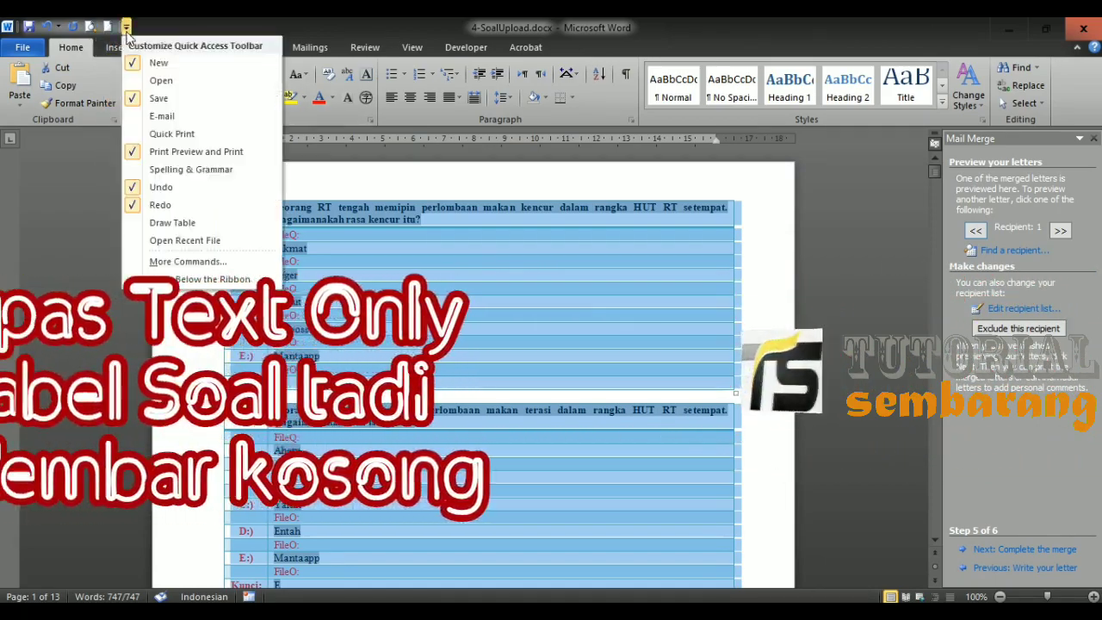
{"action": "left_click", "coordinate": [125, 27]}
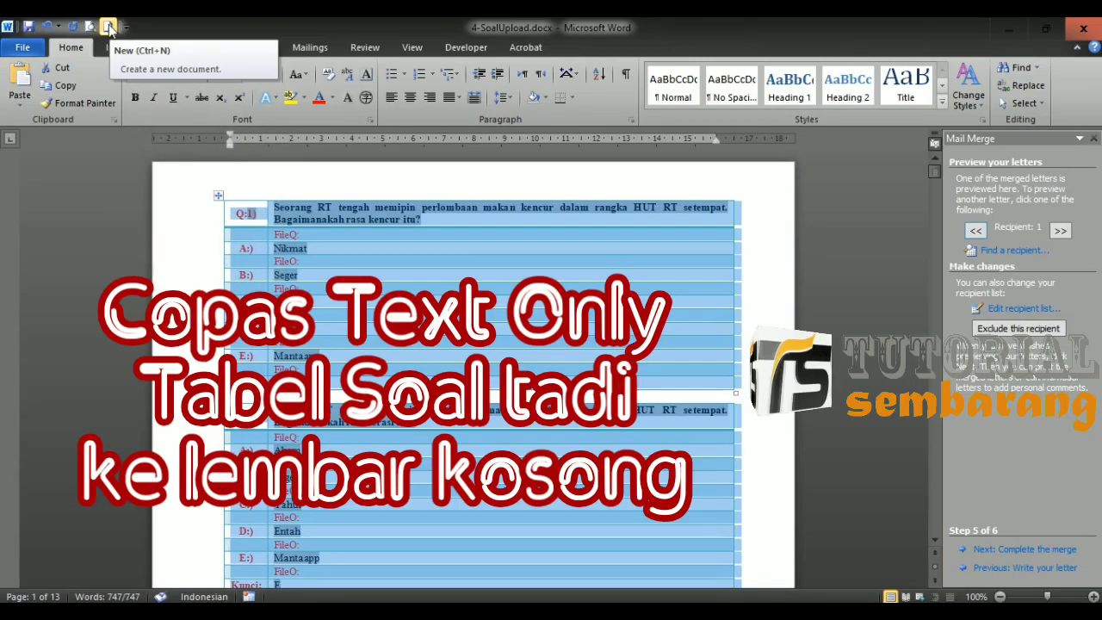
Create a blank document and paste the copied question tables into it as text only.
{"action": "left_click", "coordinate": [110, 28]}
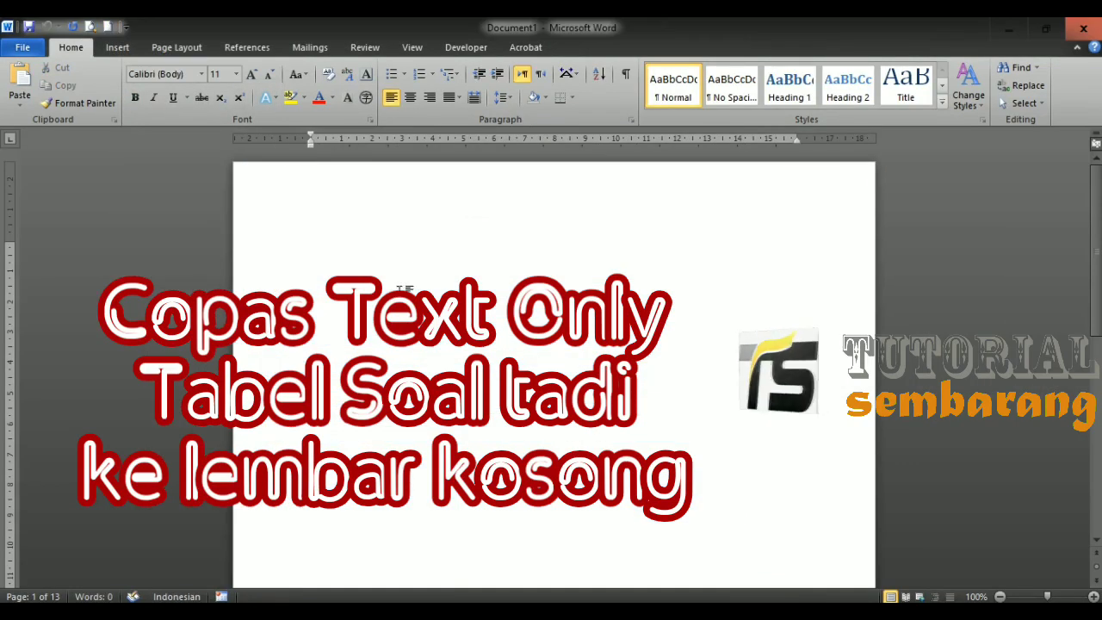
{"action": "right_click", "coordinate": [401, 261]}
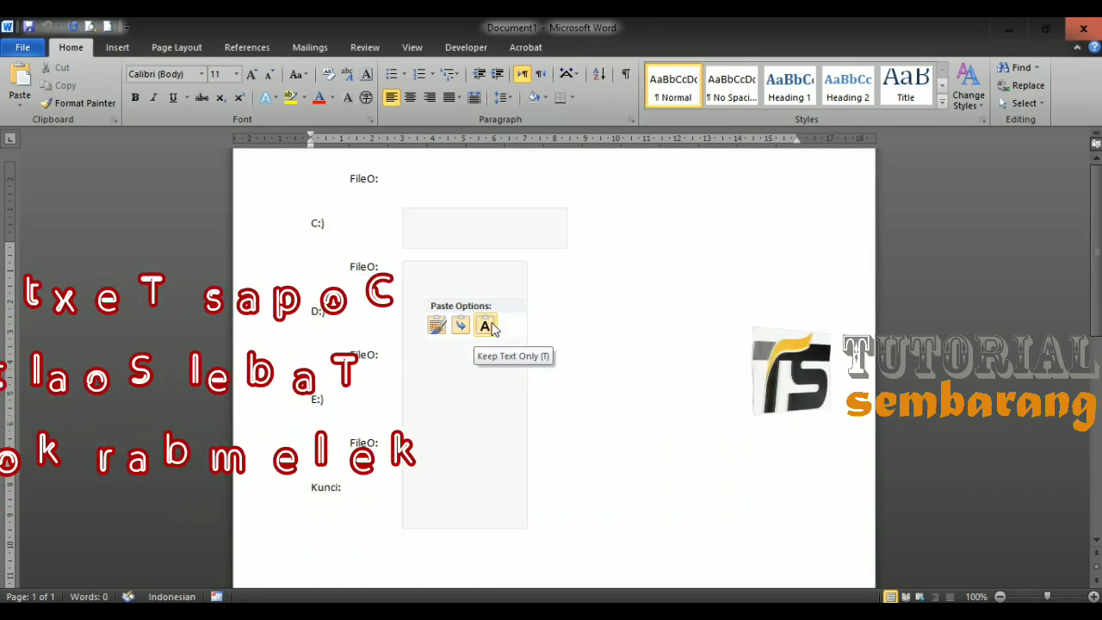
{"action": "left_click", "coordinate": [486, 326]}
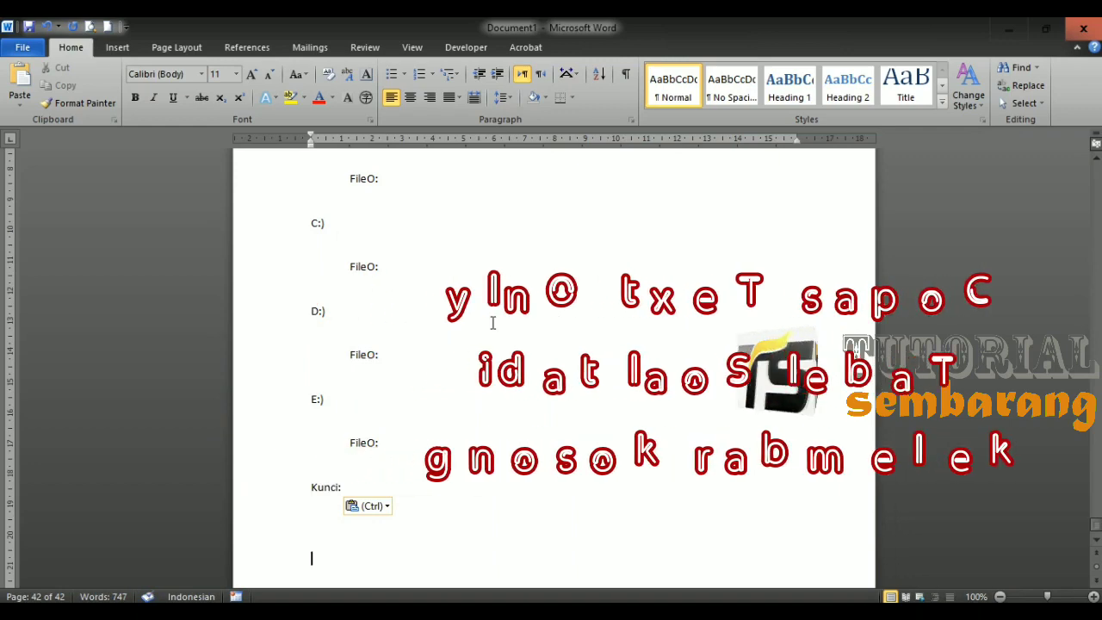
Examine the pasted plain text between Q:50 and Q:1, checking the question numbering at both ends of the document.
{"action": "scroll", "coordinate": [556, 285], "scroll_direction": "up", "scroll_amount": 2}
{"action": "scroll", "coordinate": [556, 285], "scroll_direction": "up", "scroll_amount": 20}
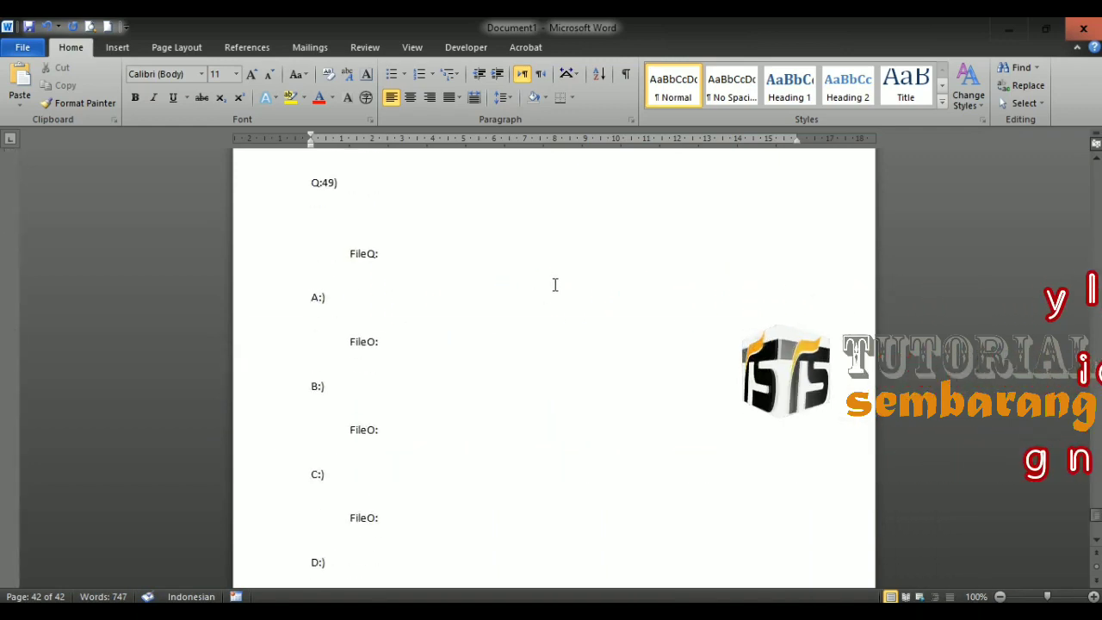
{"action": "scroll", "coordinate": [556, 285], "scroll_direction": "up", "scroll_amount": 20}
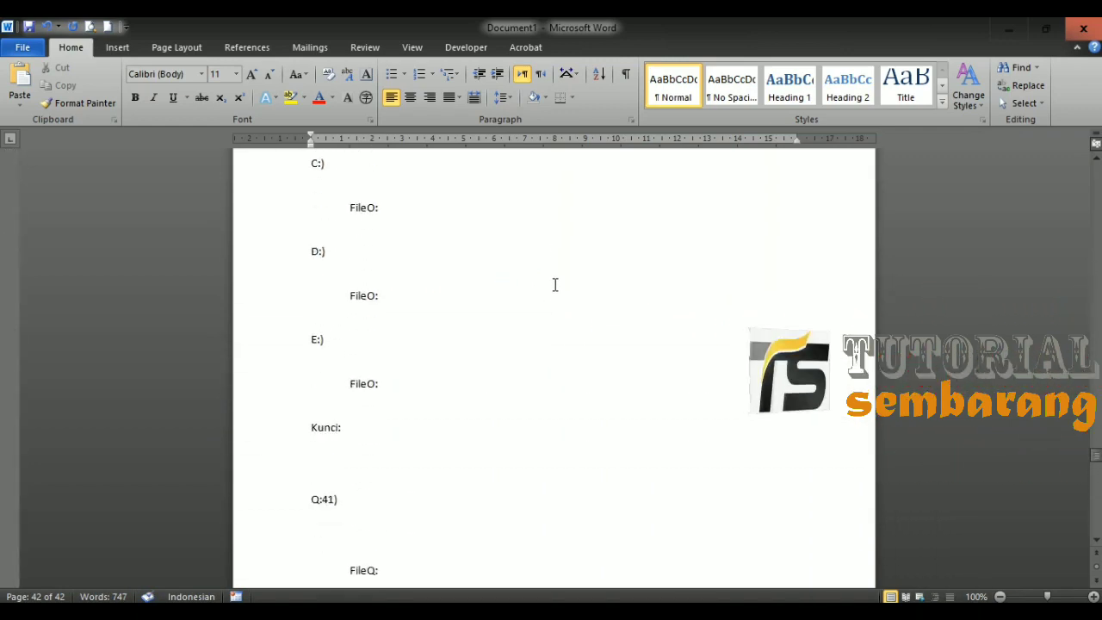
{"action": "scroll", "coordinate": [556, 285], "scroll_direction": "up", "scroll_amount": 20}
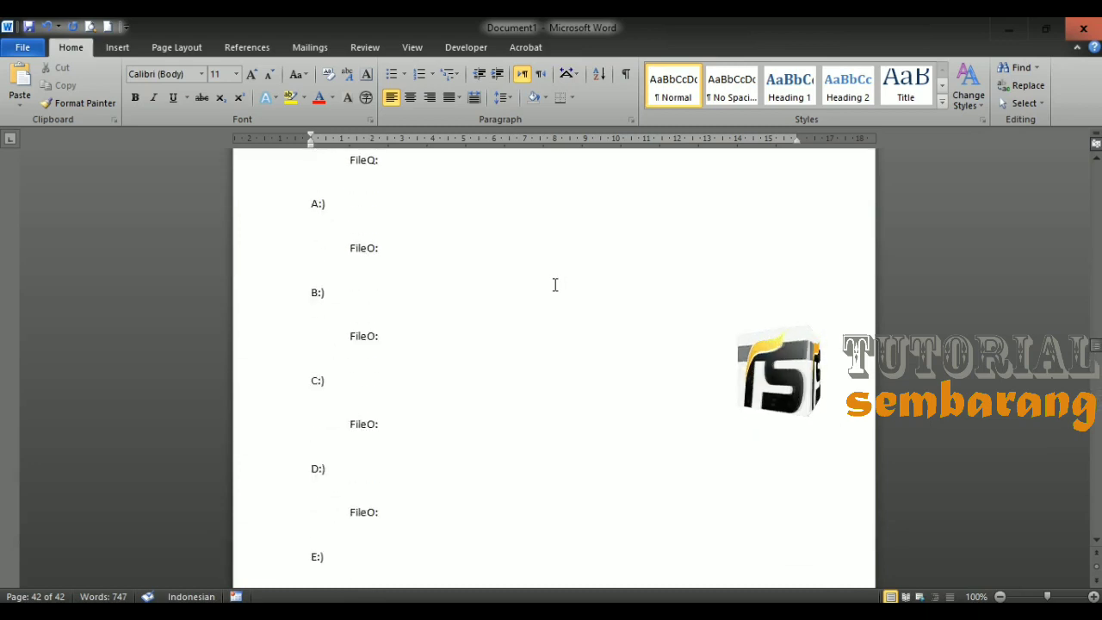
{"action": "scroll", "coordinate": [556, 285], "scroll_direction": "up", "scroll_amount": 6}
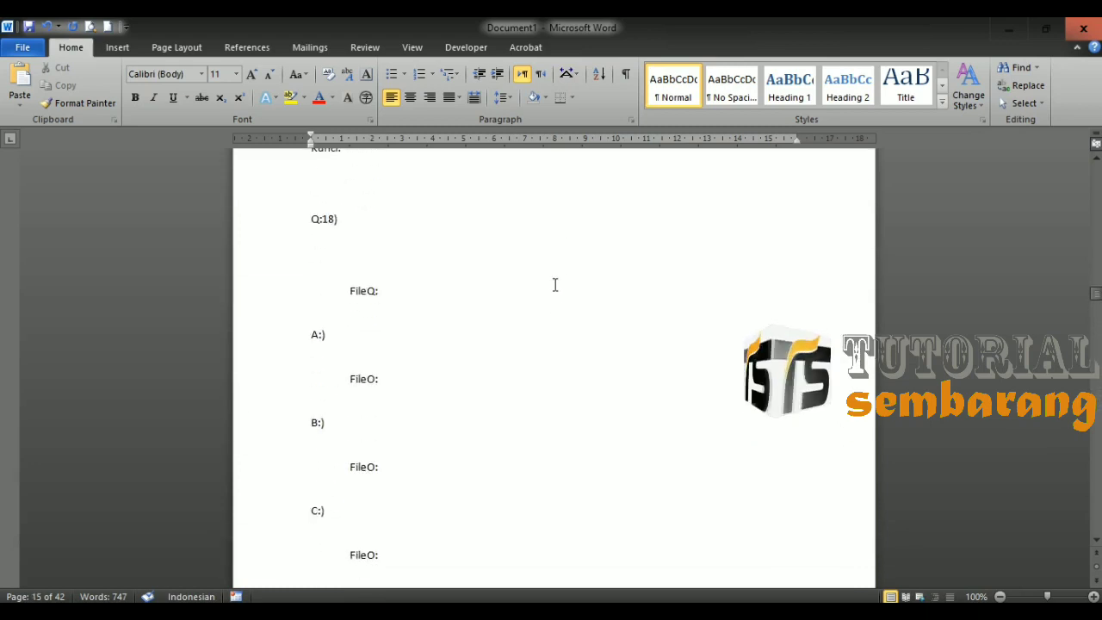
{"action": "key", "text": "ctrl+Home"}
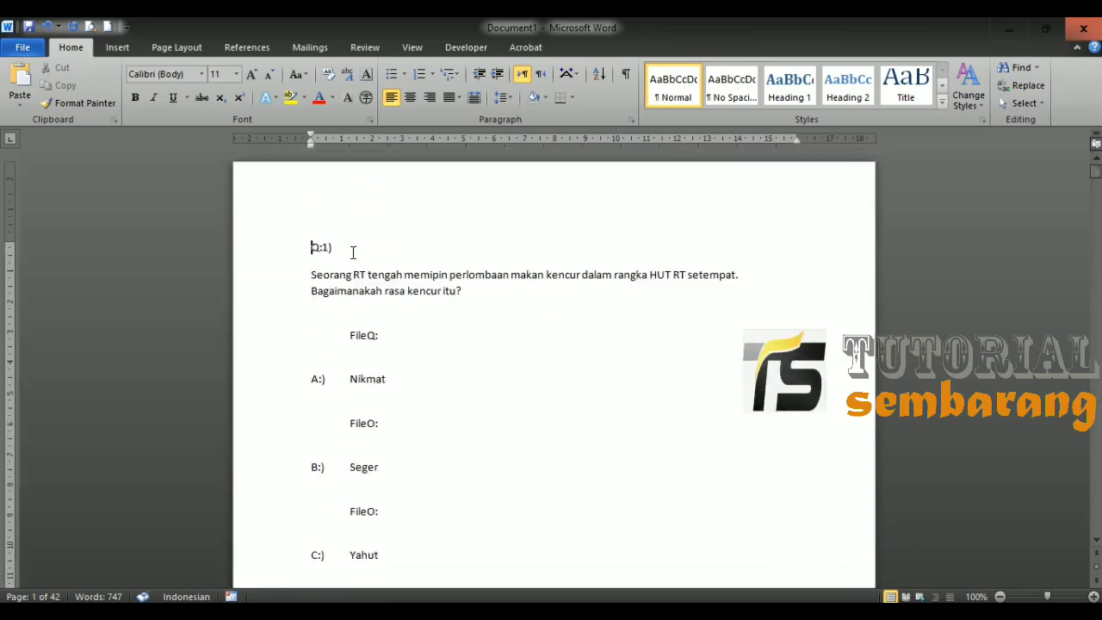
{"action": "key", "text": "ctrl+End"}
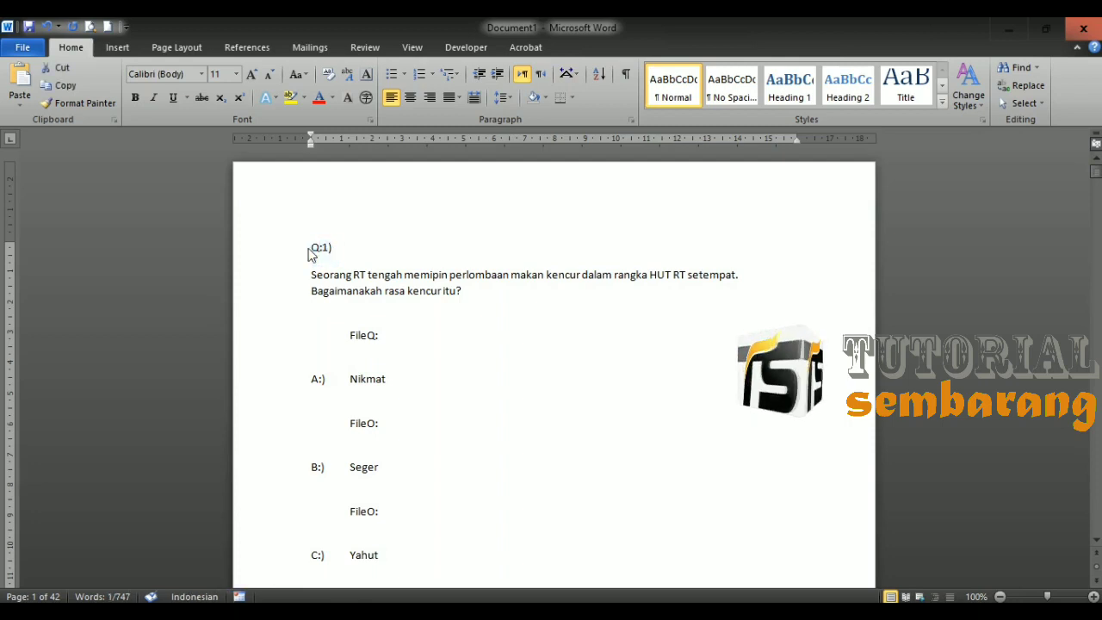
{"action": "scroll", "coordinate": [310, 248], "scroll_direction": "up", "scroll_amount": 3}
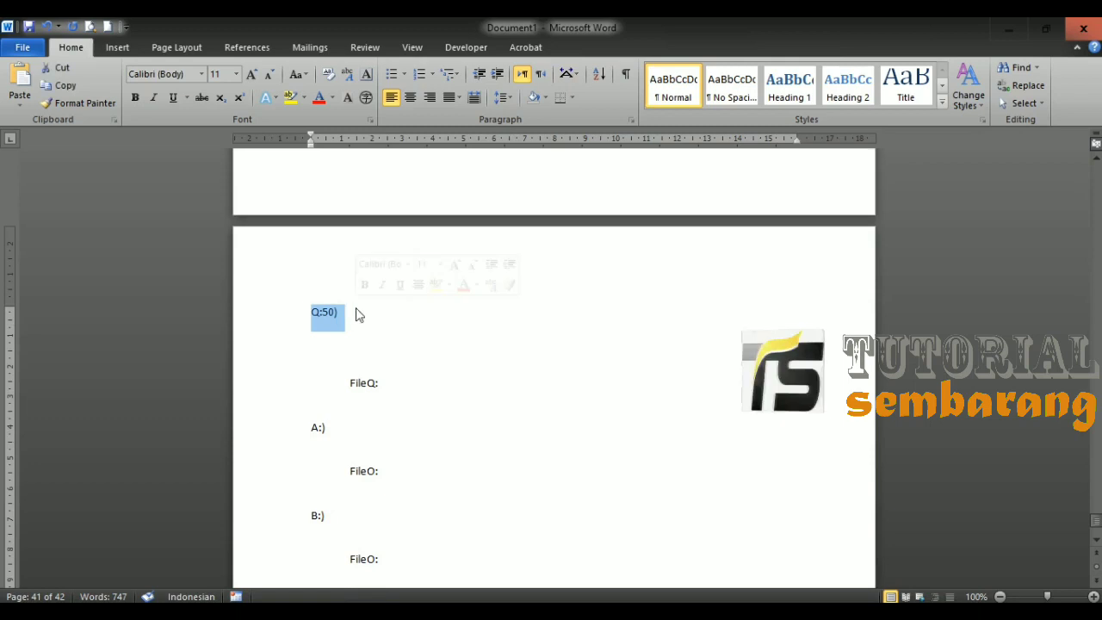
{"action": "left_click", "coordinate": [388, 324]}
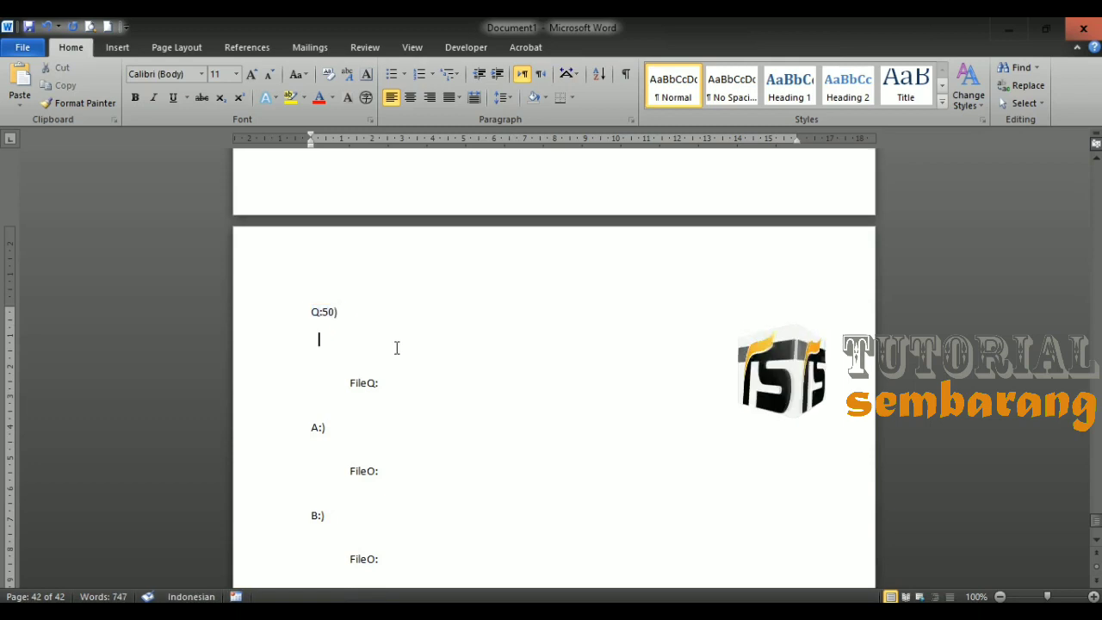
Review the pasted questions from Q:1 through Q:4, including their answer options and the Kunci lines.
{"action": "key", "text": "ctrl+Home"}
{"action": "scroll", "coordinate": [397, 347], "scroll_direction": "down", "scroll_amount": 12}
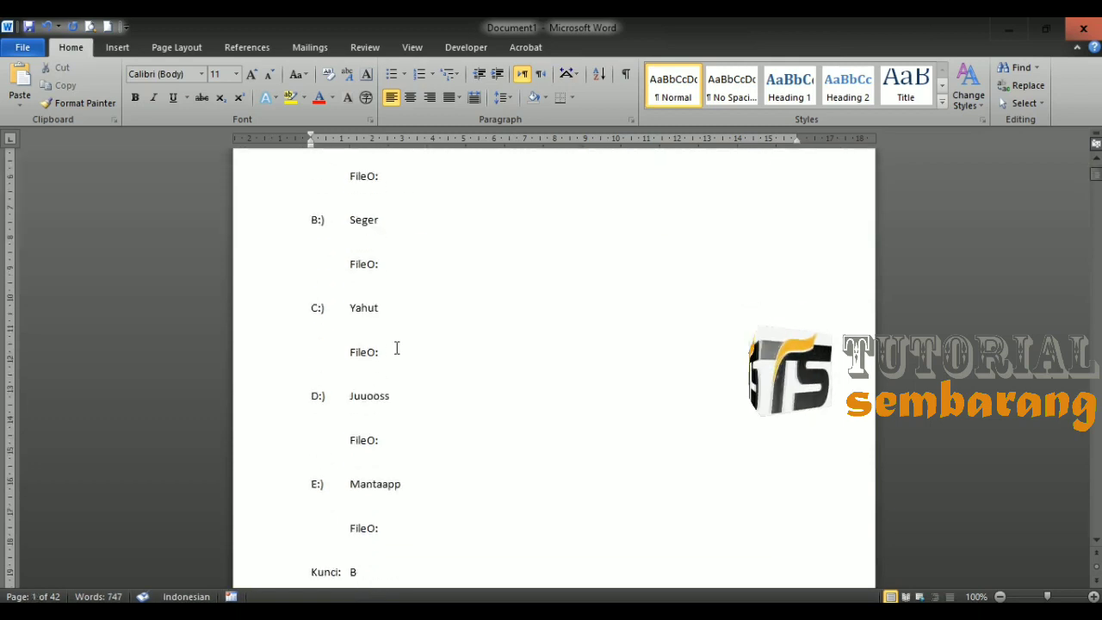
{"action": "scroll", "coordinate": [397, 347], "scroll_direction": "down", "scroll_amount": 15}
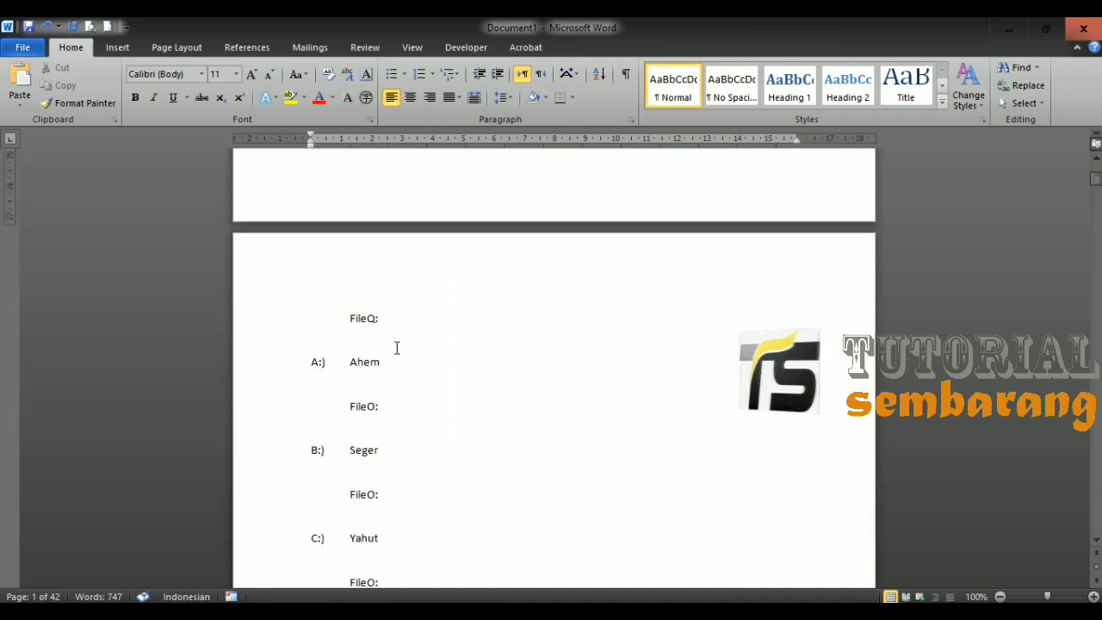
{"action": "scroll", "coordinate": [397, 347], "scroll_direction": "down", "scroll_amount": 12}
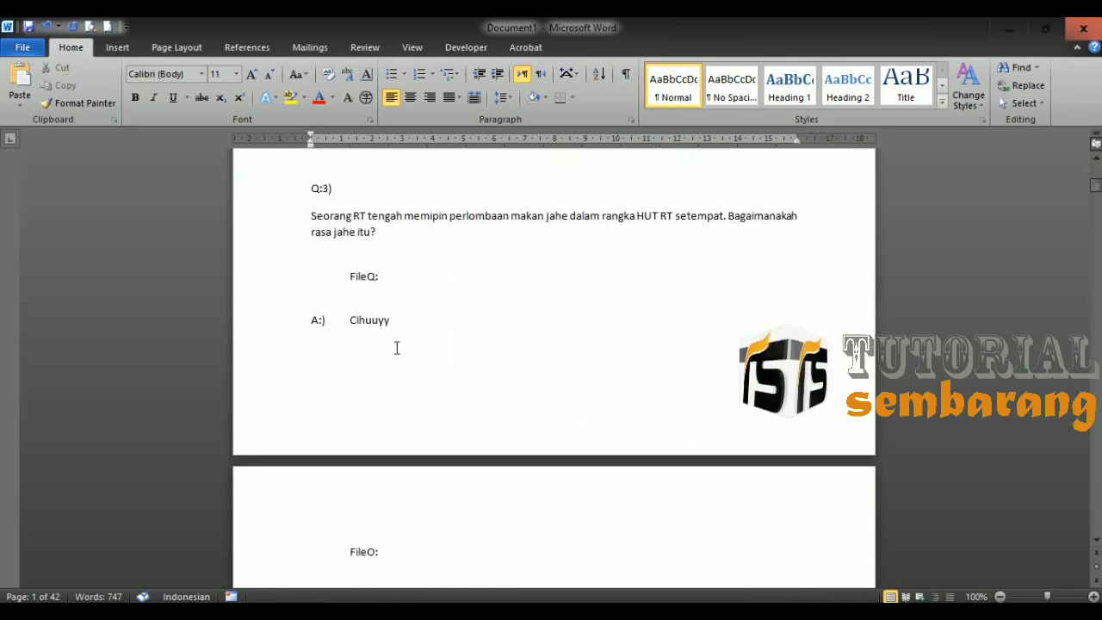
{"action": "scroll", "coordinate": [397, 347], "scroll_direction": "down", "scroll_amount": 8}
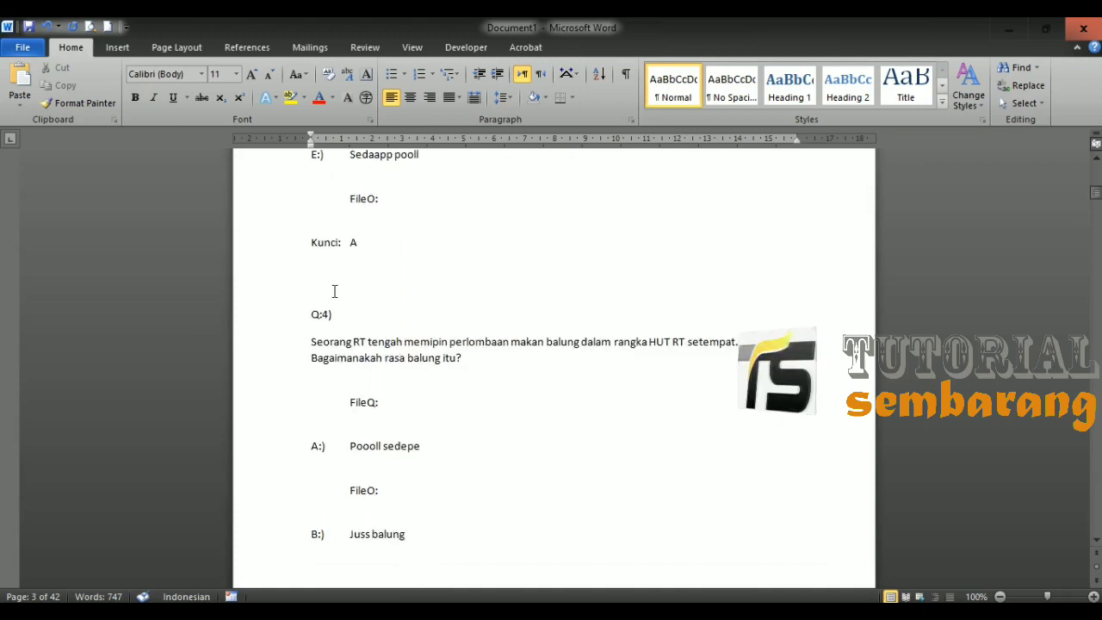
{"action": "left_click", "coordinate": [334, 292]}
{"action": "scroll", "coordinate": [334, 291], "scroll_direction": "down", "scroll_amount": 3}
{"action": "scroll", "coordinate": [334, 291], "scroll_direction": "up", "scroll_amount": 1}
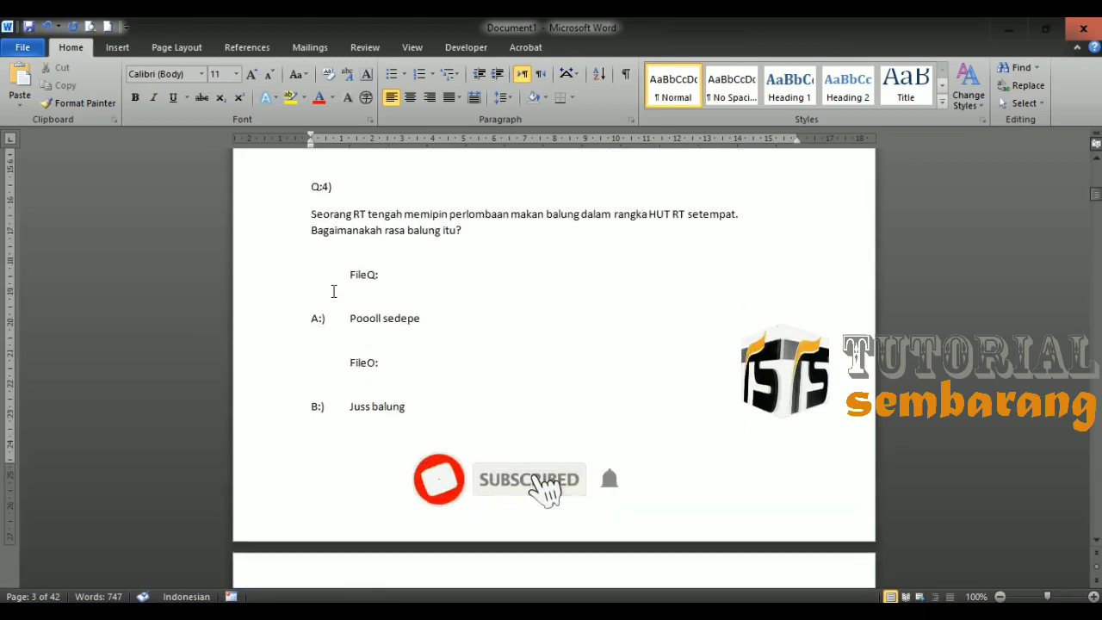
{"action": "scroll", "coordinate": [334, 291], "scroll_direction": "up", "scroll_amount": 3}
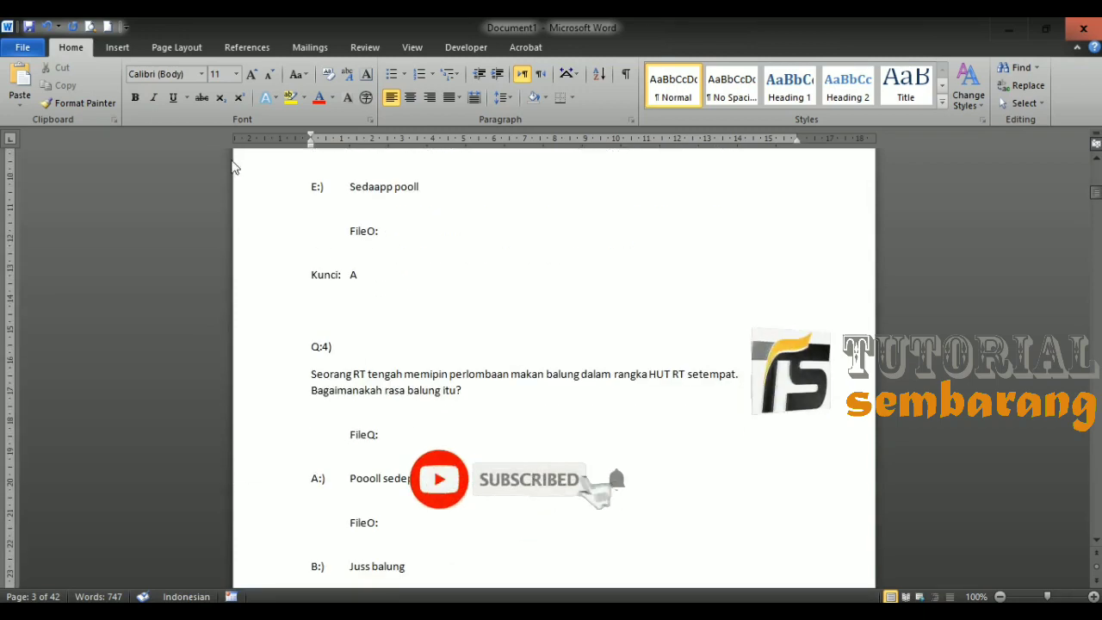
Save the plain-text document as the Word file "siap Upload di candy" in the Desktop folder Aplikasi Kisi2.
{"action": "left_click", "coordinate": [29, 27]}
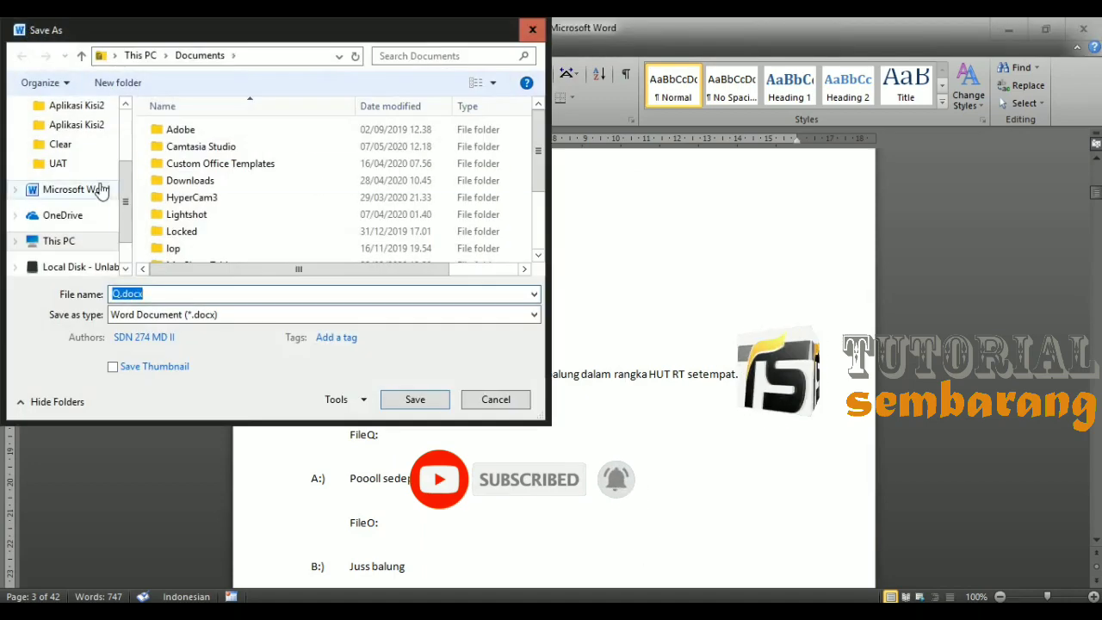
{"action": "left_click", "coordinate": [86, 126]}
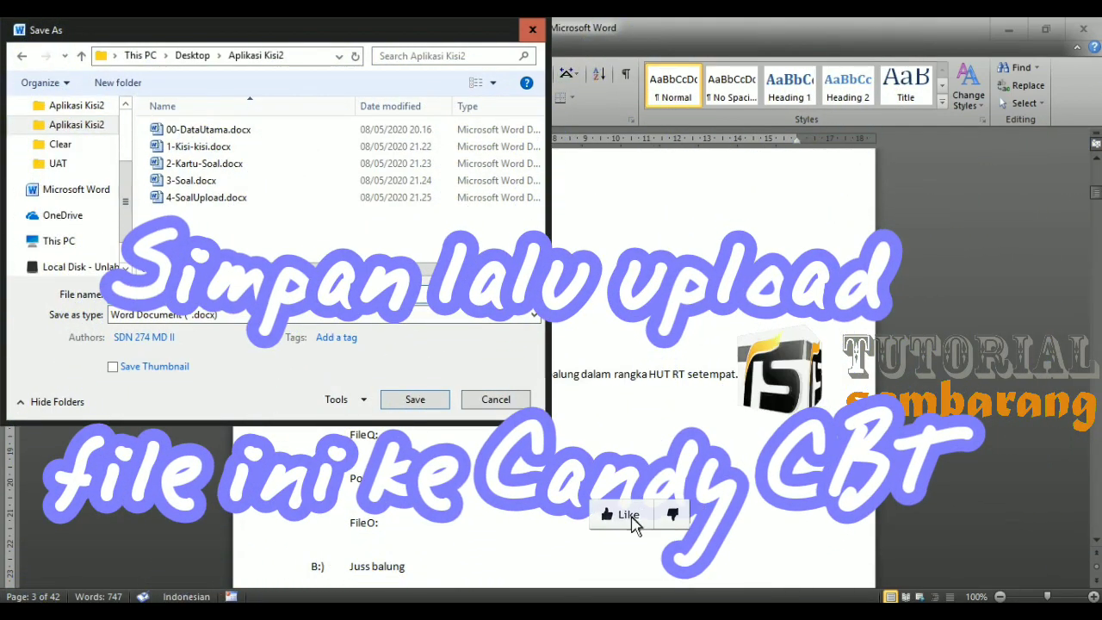
{"action": "type", "text": "Soal Up"}
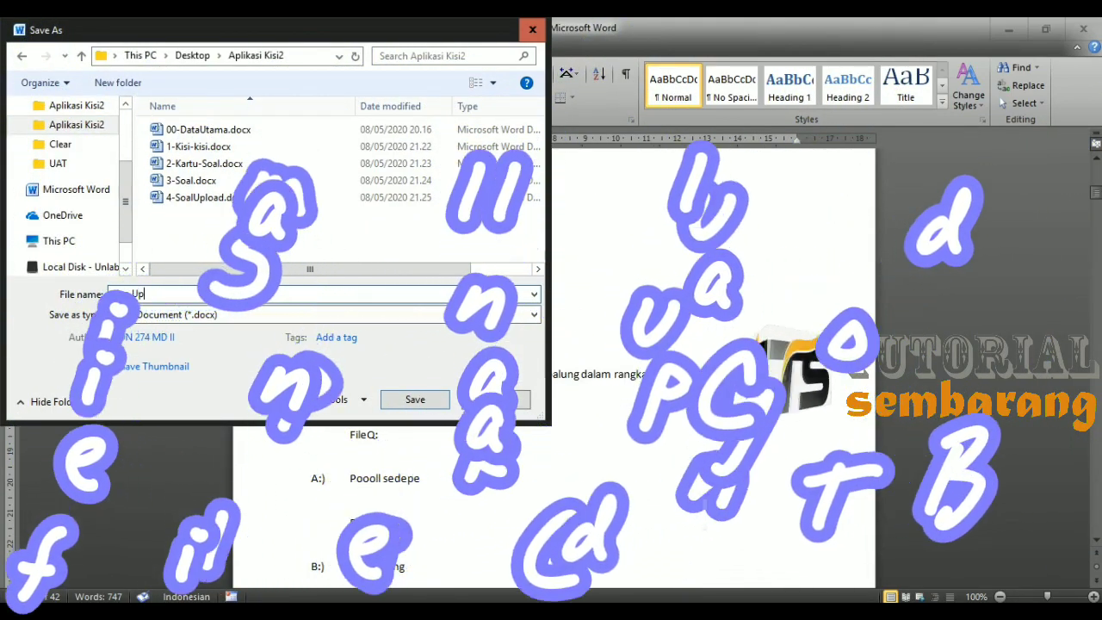
{"action": "type", "text": "loa"}
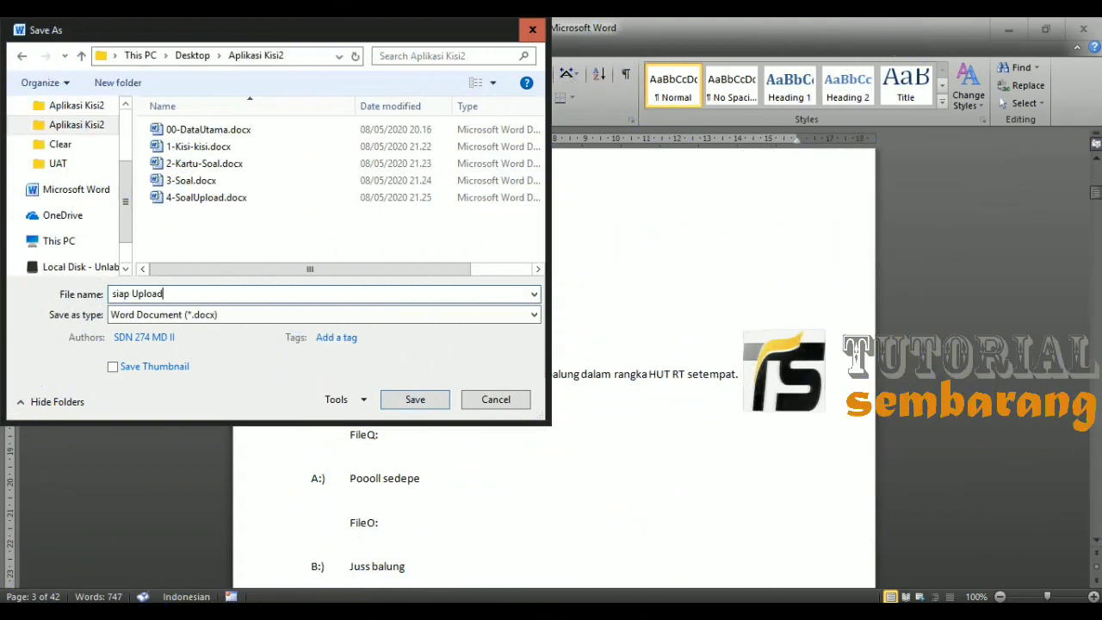
{"action": "type", "text": "d"}
{"action": "left_click", "coordinate": [413, 400]}
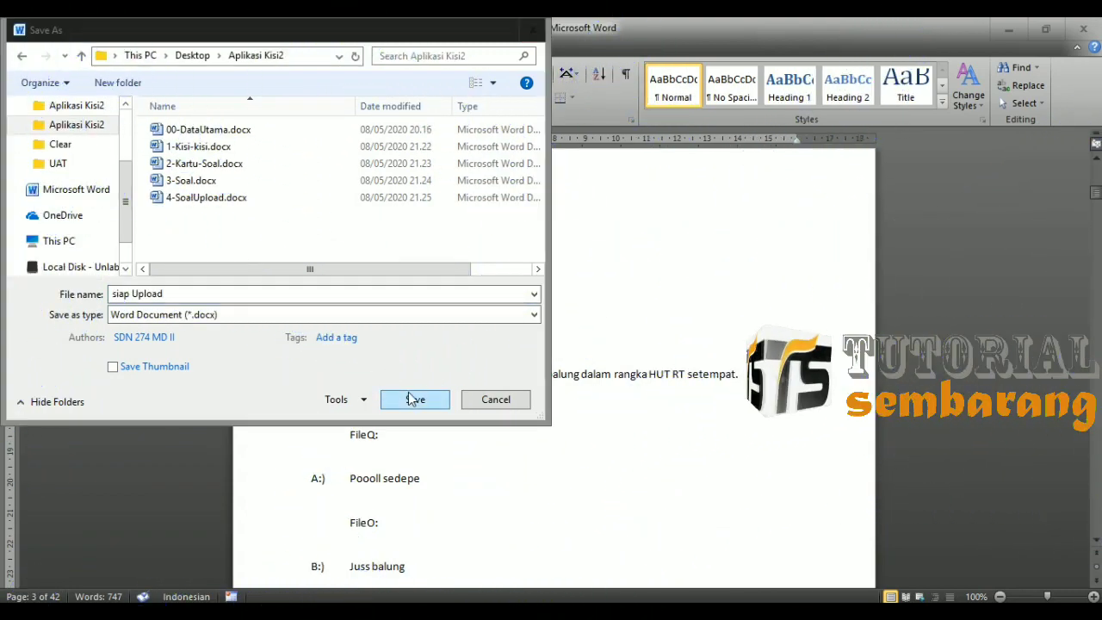
{"action": "left_click", "coordinate": [329, 291]}
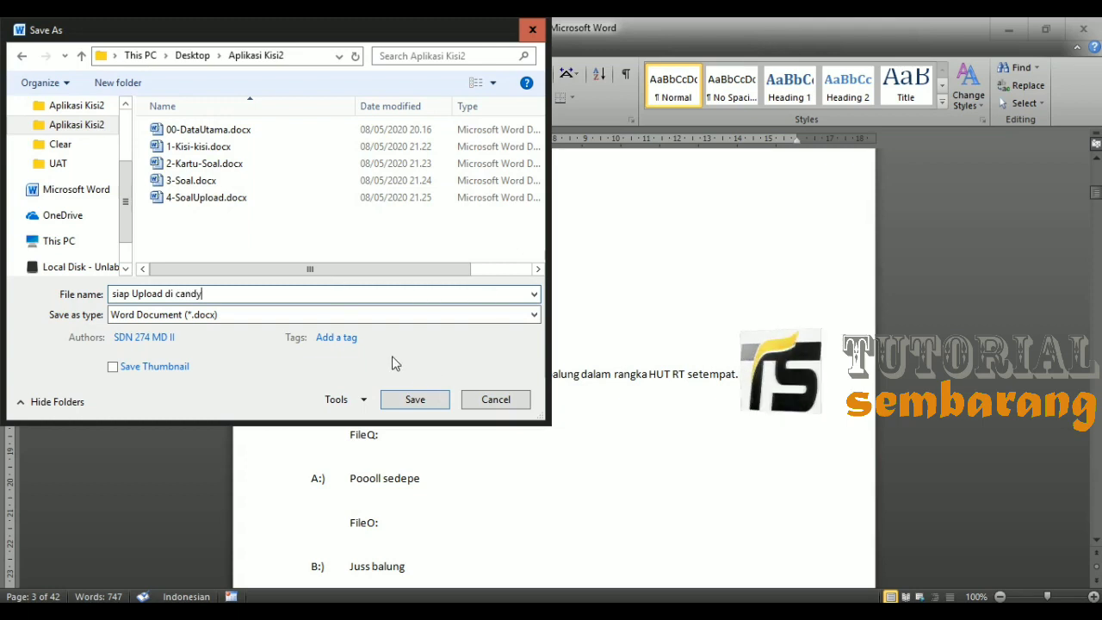
{"action": "left_click", "coordinate": [416, 401]}
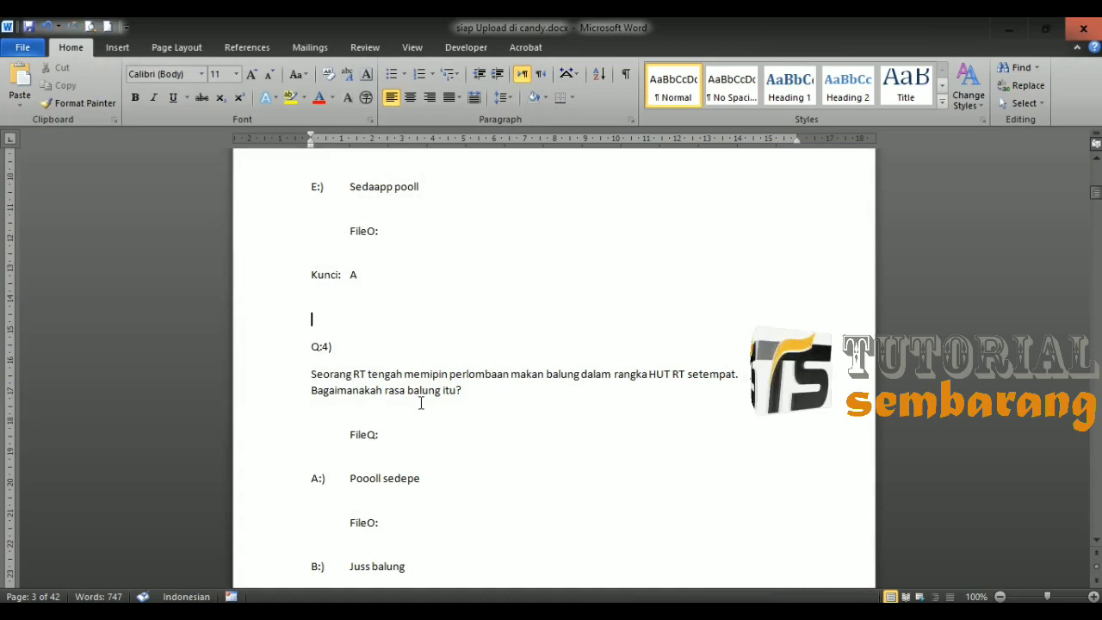
Close the "siap Upload di candy" document and the 4-SoalUpload.docx merge document, saving the changes to 4-SoalUpload.docx.
{"action": "left_click", "coordinate": [1073, 33]}
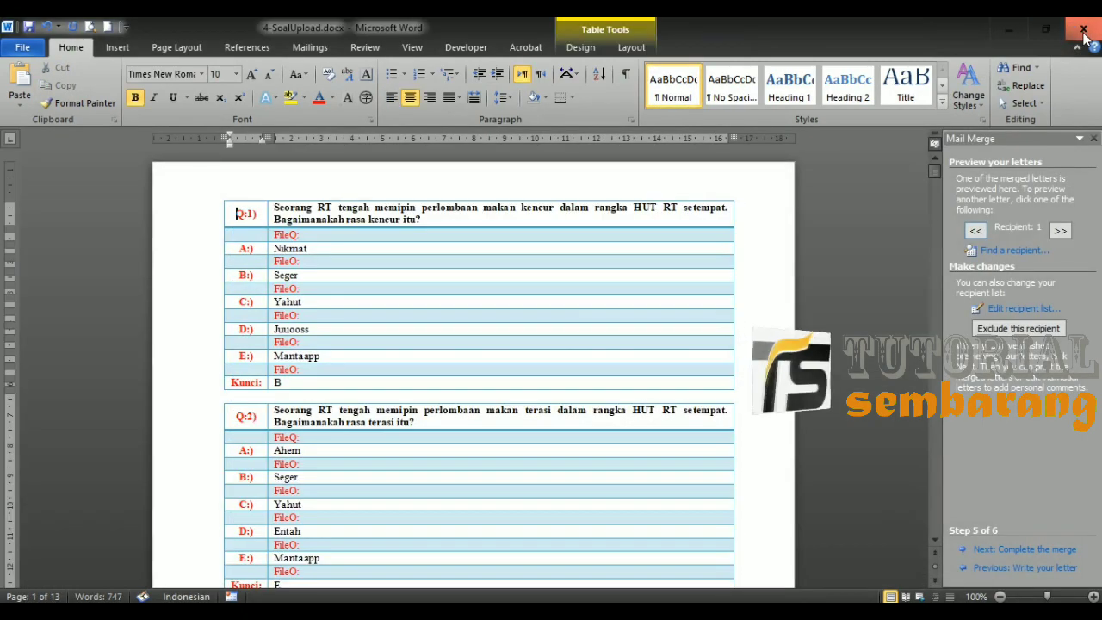
{"action": "left_click", "coordinate": [1085, 31]}
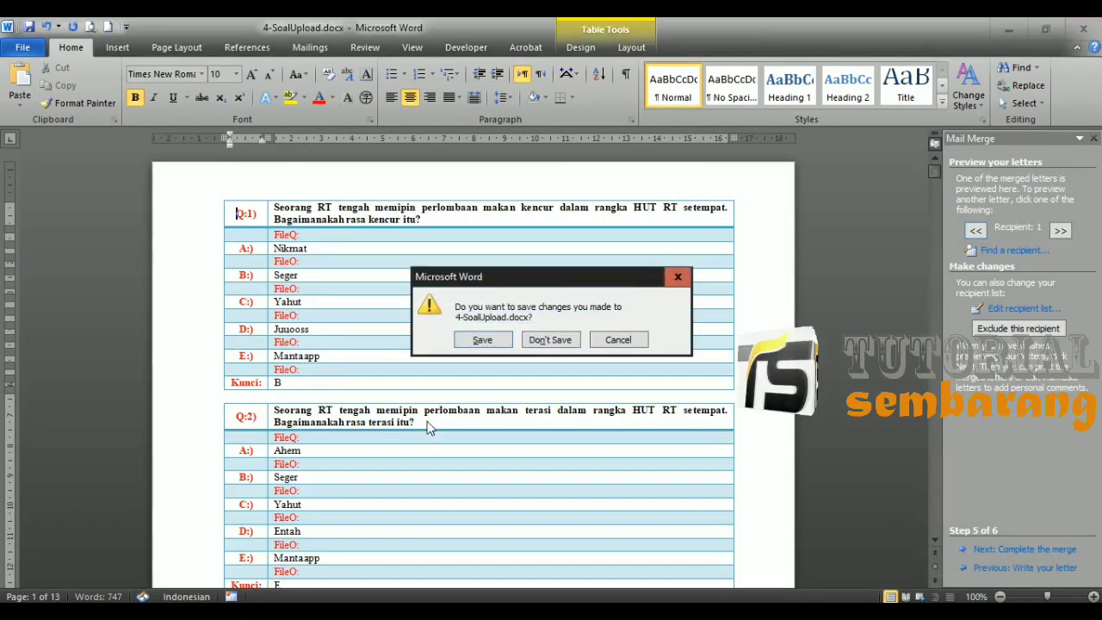
{"action": "left_click", "coordinate": [483, 340]}
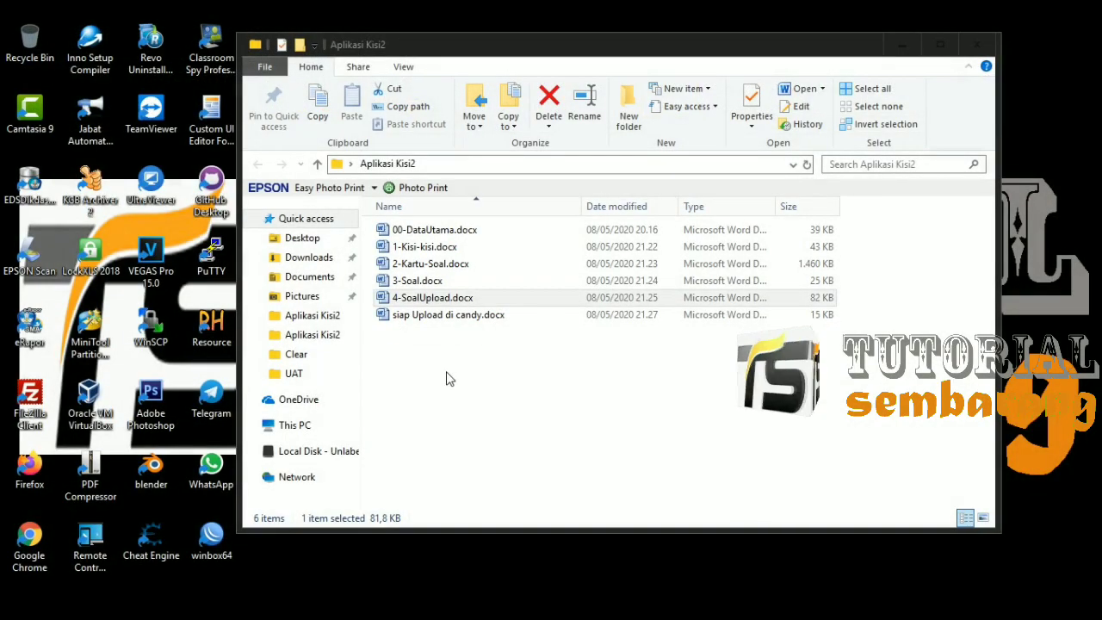
{"action": "left_click", "coordinate": [446, 379]}
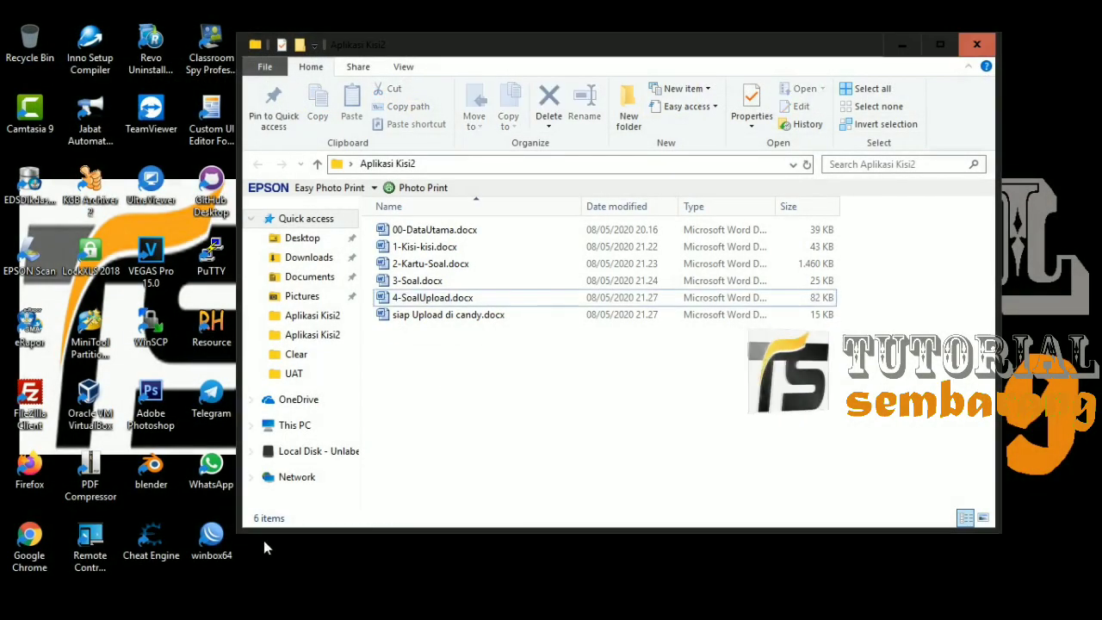
Switch to the Candy CBT page in Chrome and import "siap Upload di candy.docx" from the Desktop folder Aplikasi Kisi2 as SOS Ms Word questions.
{"action": "key", "text": "alt+F4"}
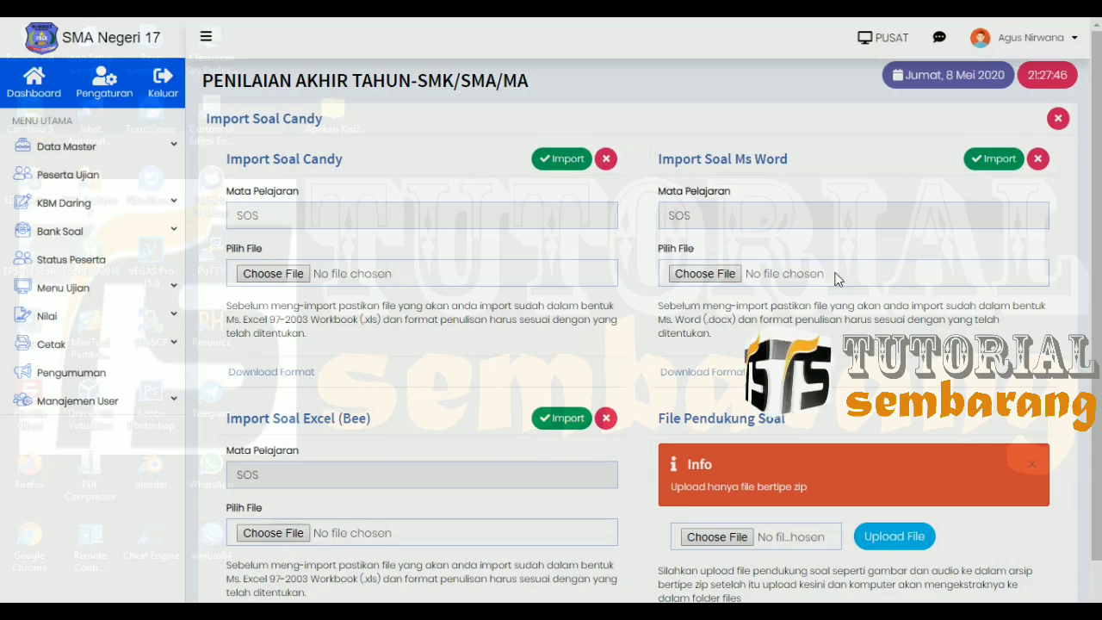
{"action": "left_click", "coordinate": [764, 276]}
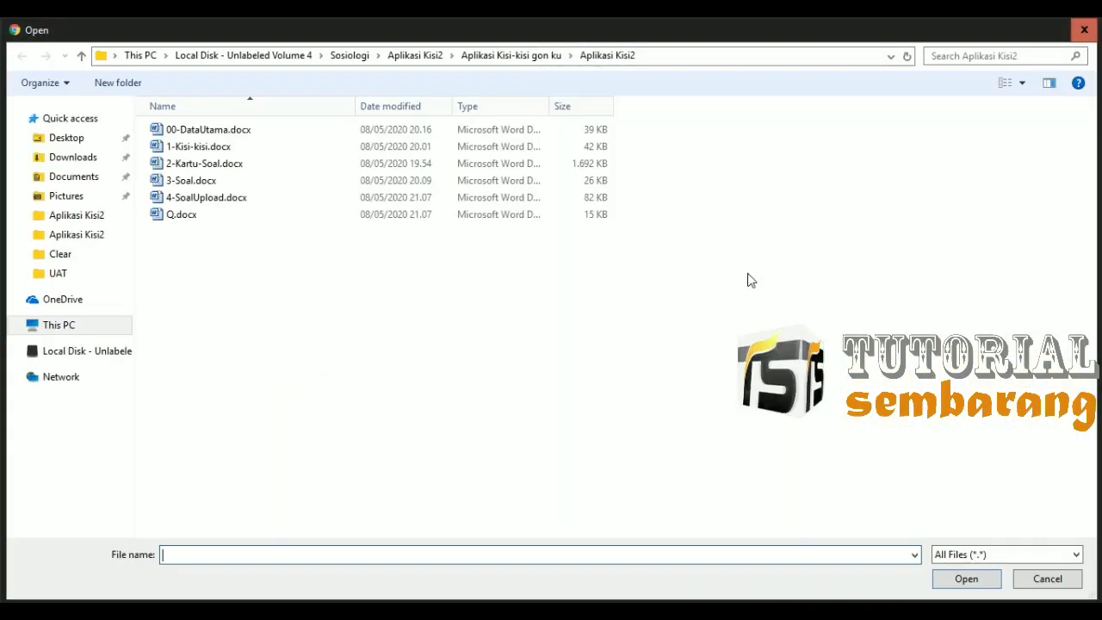
{"action": "left_click", "coordinate": [91, 237]}
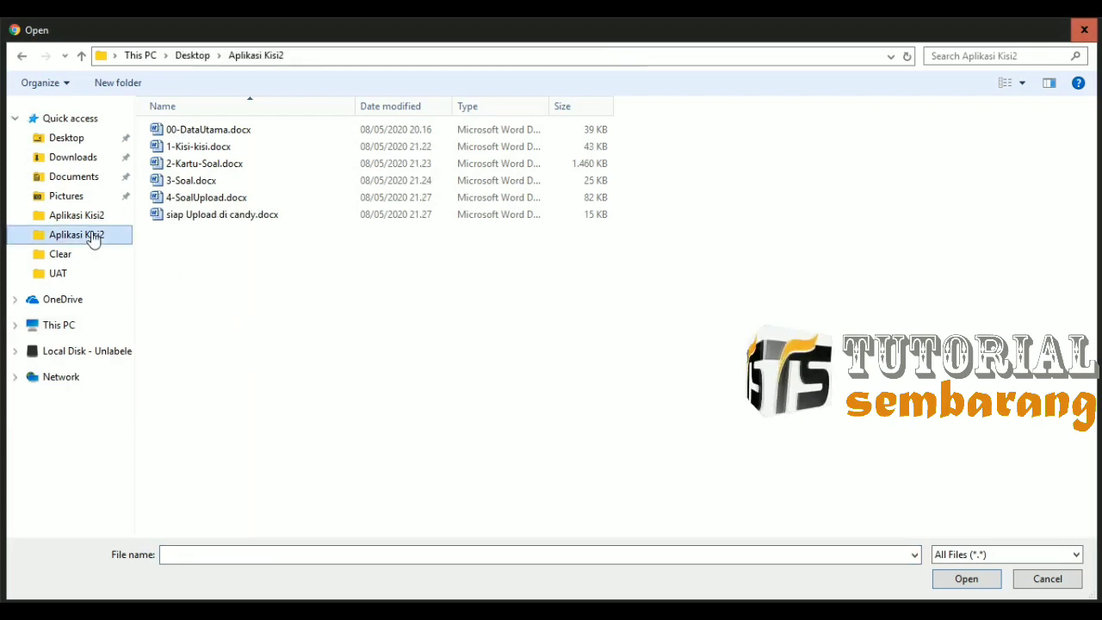
{"action": "left_click", "coordinate": [231, 222]}
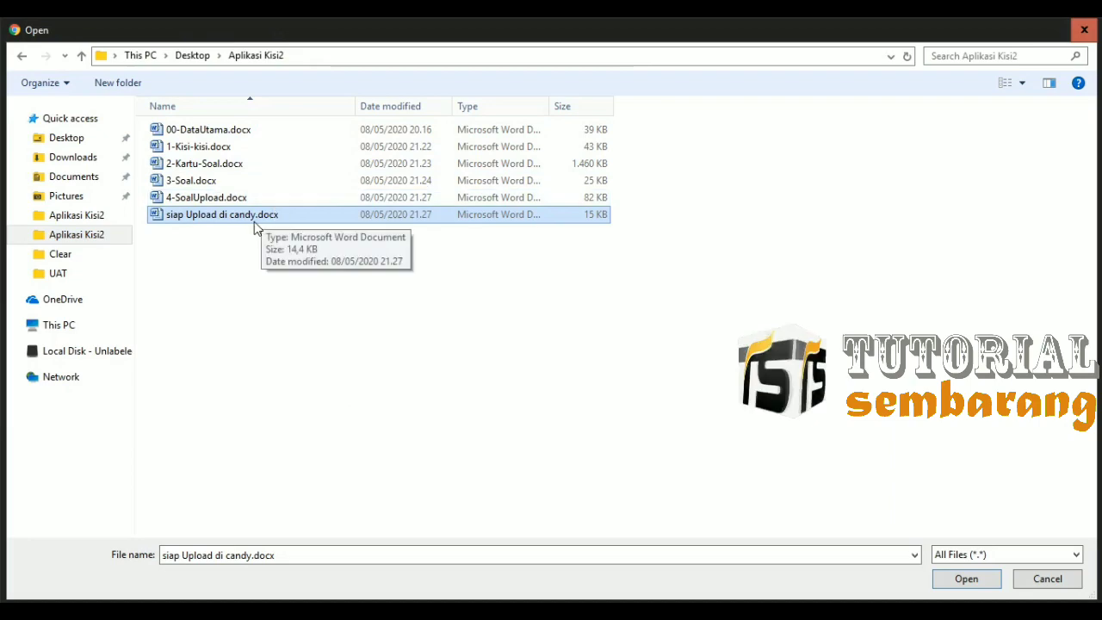
{"action": "left_click", "coordinate": [968, 582]}
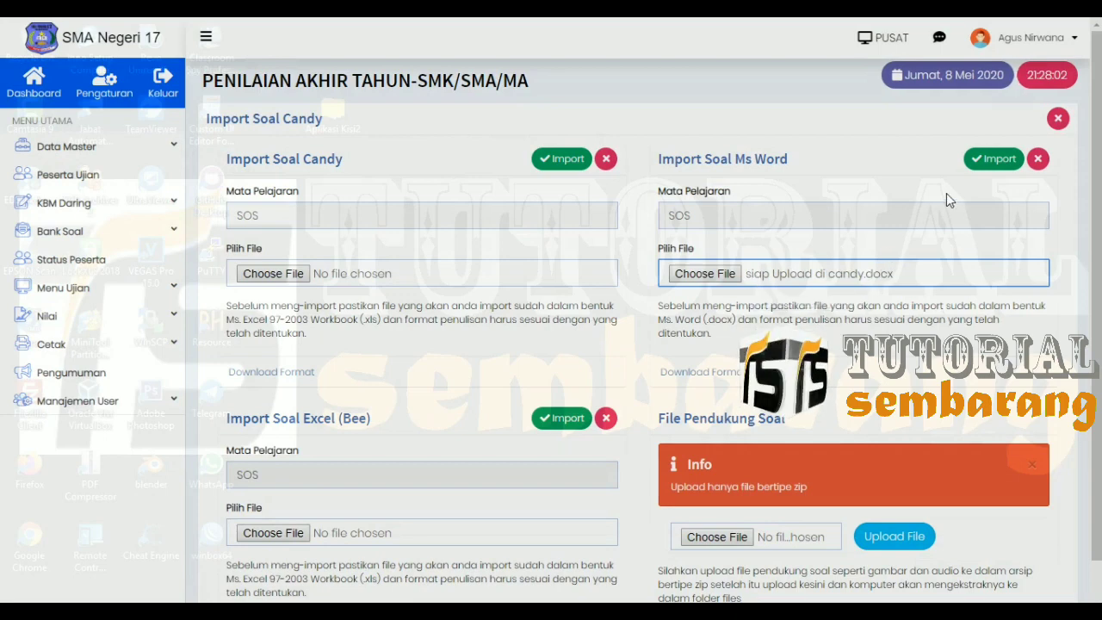
{"action": "left_click", "coordinate": [991, 162]}
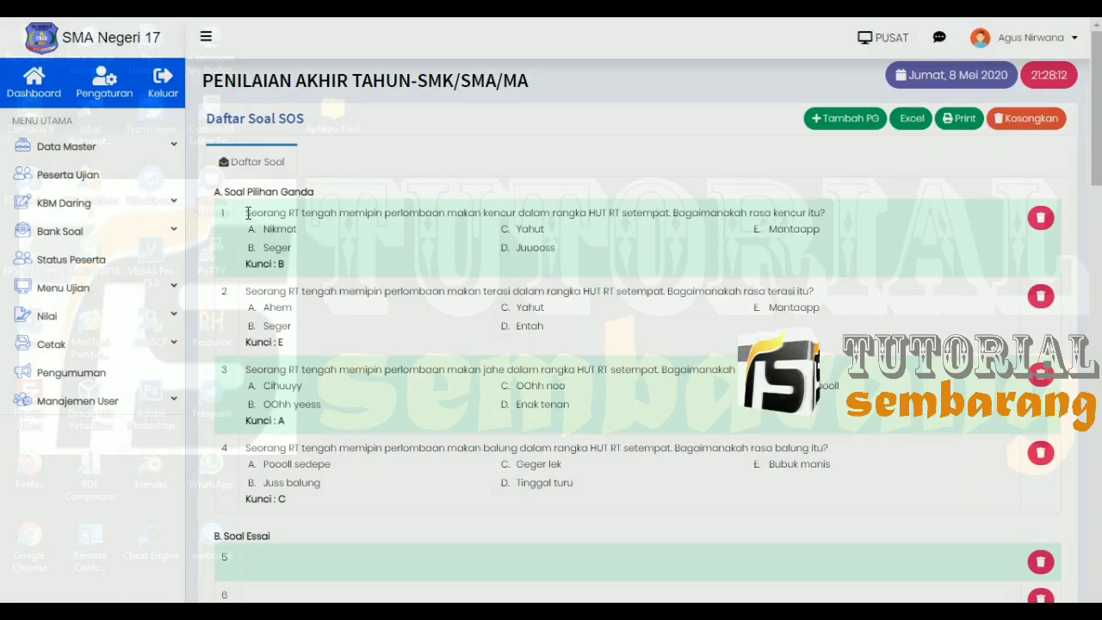
Review the imported SOS question list from number 1 through 50, checking the question texts, answer options and keys.
{"action": "left_click_drag", "start_coordinate": [235, 220], "coordinate": [345, 311]}
{"action": "left_click", "coordinate": [345, 310]}
{"action": "scroll", "coordinate": [345, 311], "scroll_direction": "down", "scroll_amount": 1}
{"action": "scroll", "coordinate": [346, 315], "scroll_direction": "down", "scroll_amount": 20}
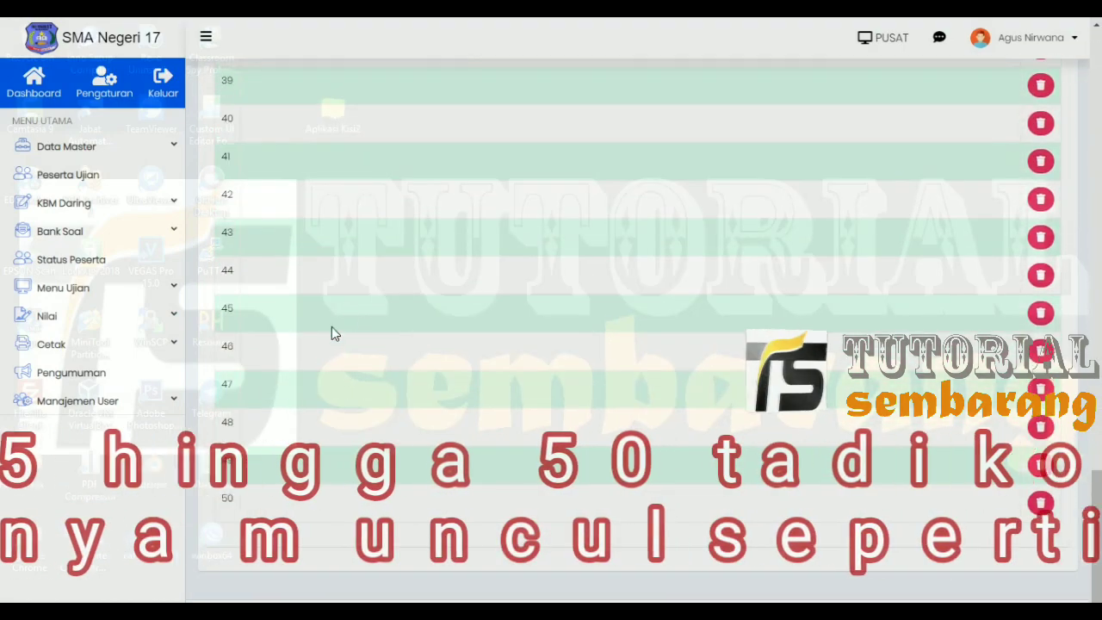
{"action": "scroll", "coordinate": [483, 308], "scroll_direction": "up", "scroll_amount": 20}
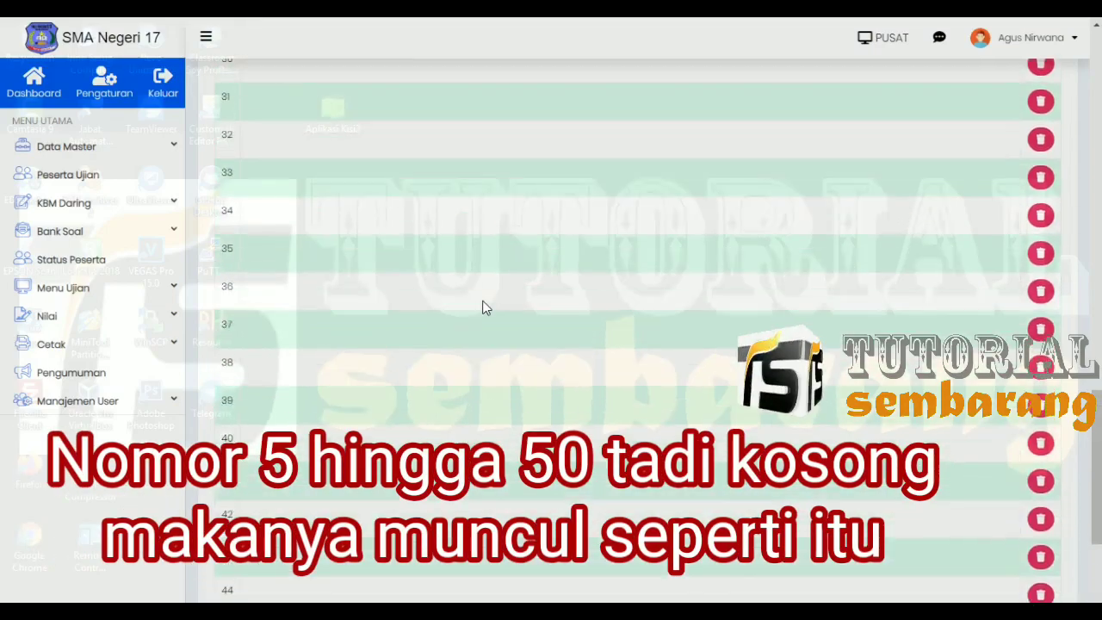
{"action": "scroll", "coordinate": [483, 307], "scroll_direction": "up", "scroll_amount": 3}
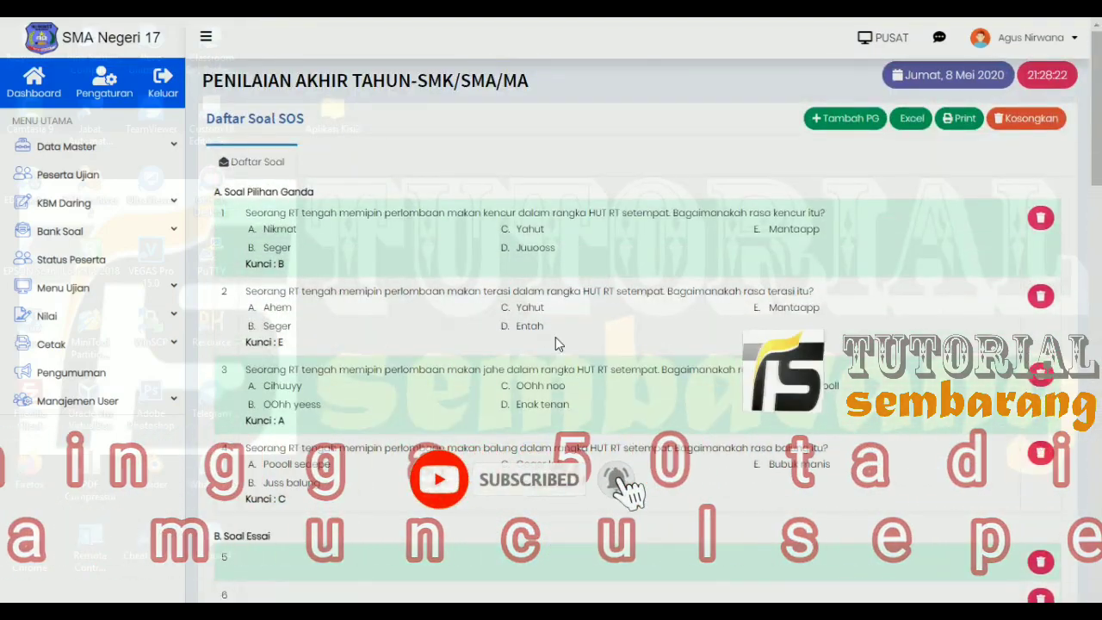
Empty the SOS question list and reopen the import page of the Sos question bank.
{"action": "left_click", "coordinate": [1050, 118]}
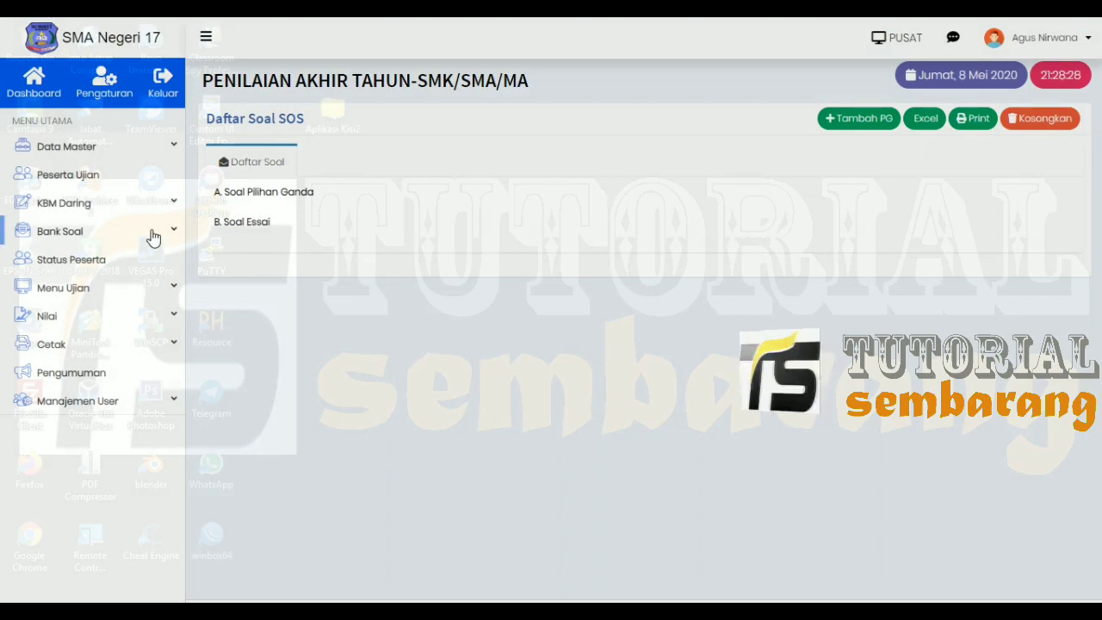
{"action": "left_click", "coordinate": [153, 238]}
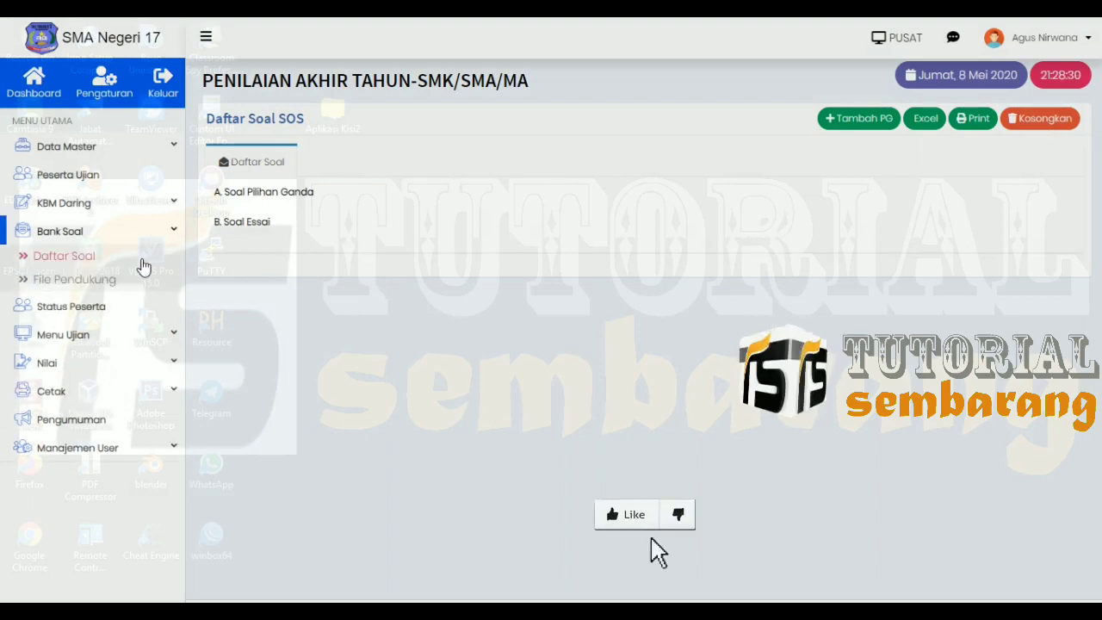
{"action": "left_click", "coordinate": [143, 265]}
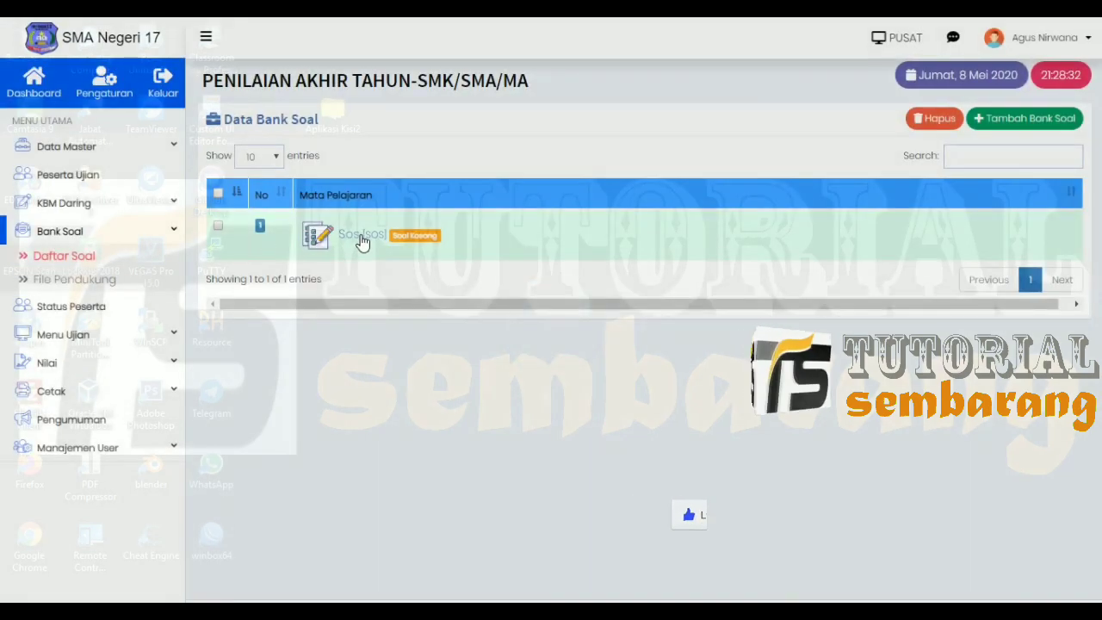
{"action": "left_click", "coordinate": [379, 248]}
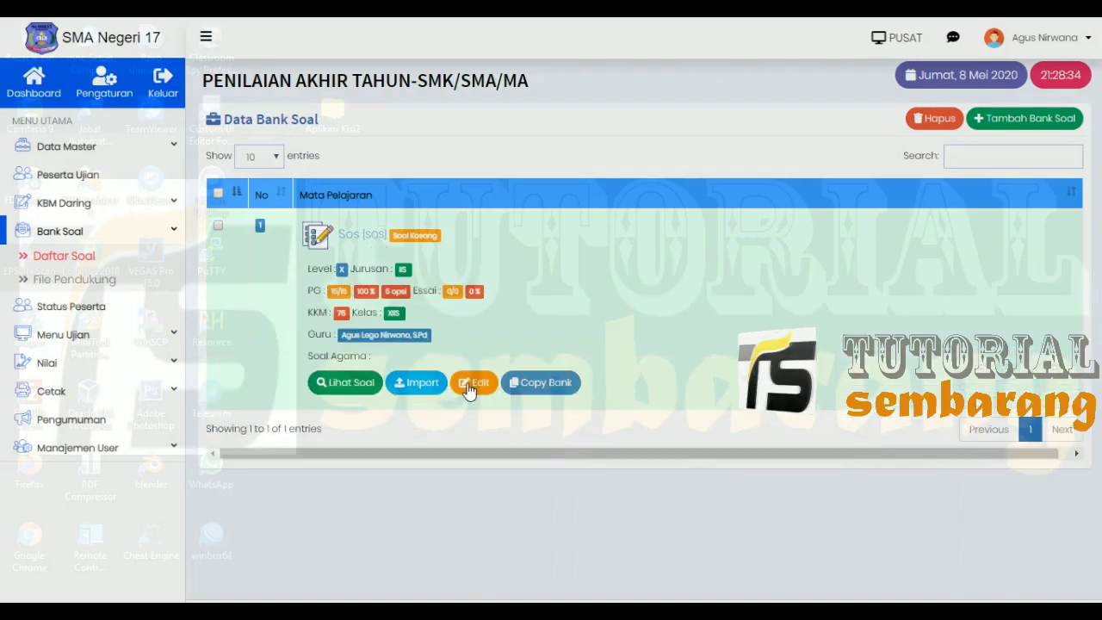
{"action": "left_click", "coordinate": [421, 383]}
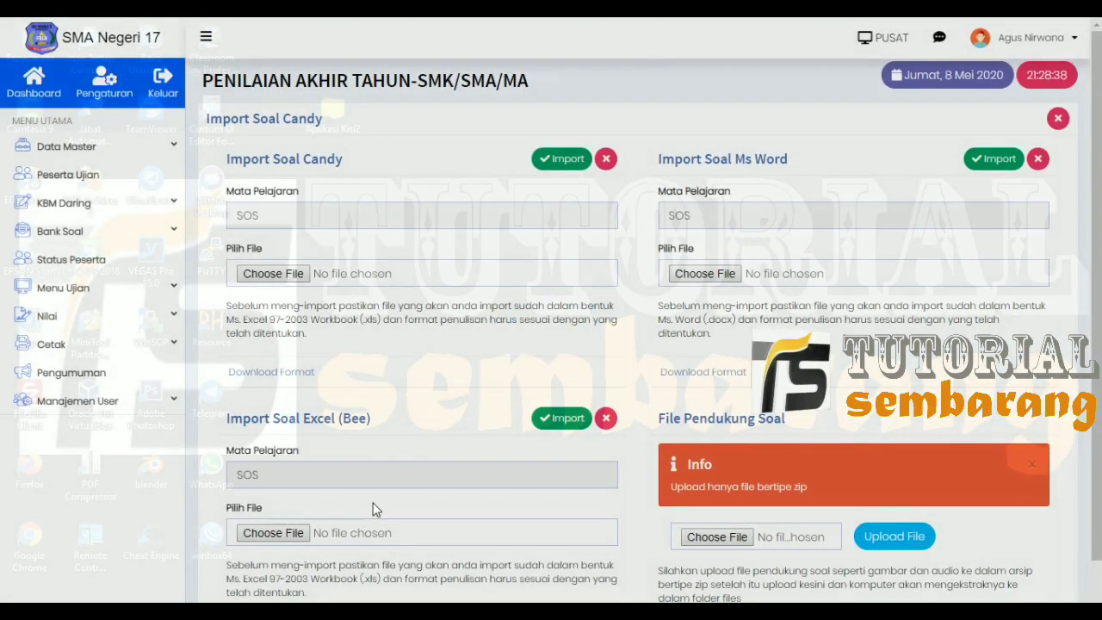
Switch to the Aplikasi Kisi2 folder and open "siap Upload di candy.docx" in Word.
{"action": "key", "text": "super"}
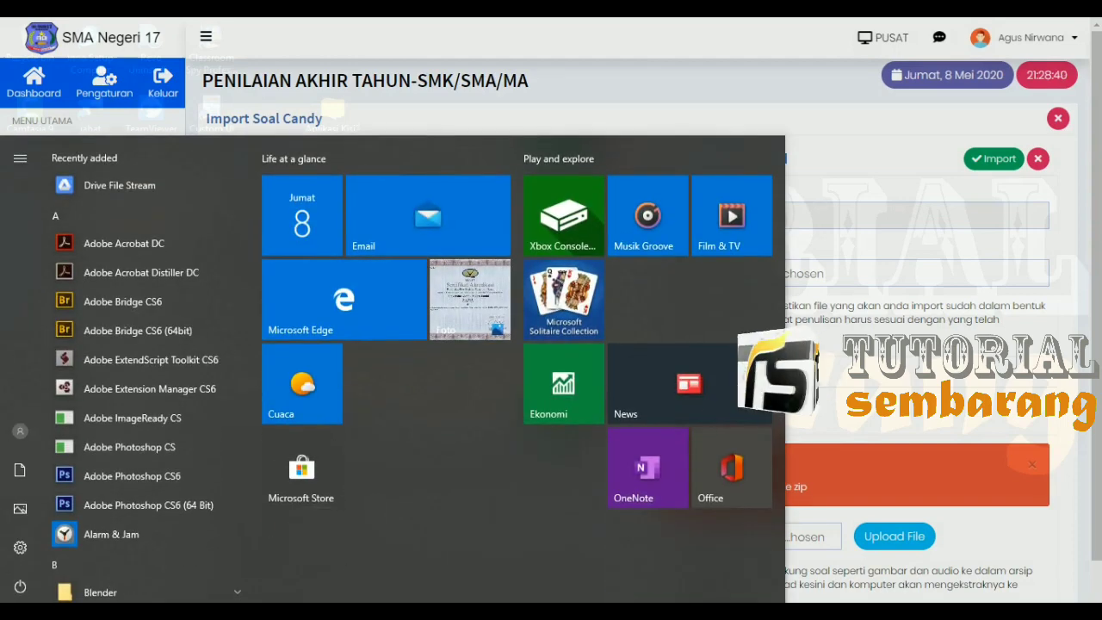
{"action": "key", "text": "alt+Tab"}
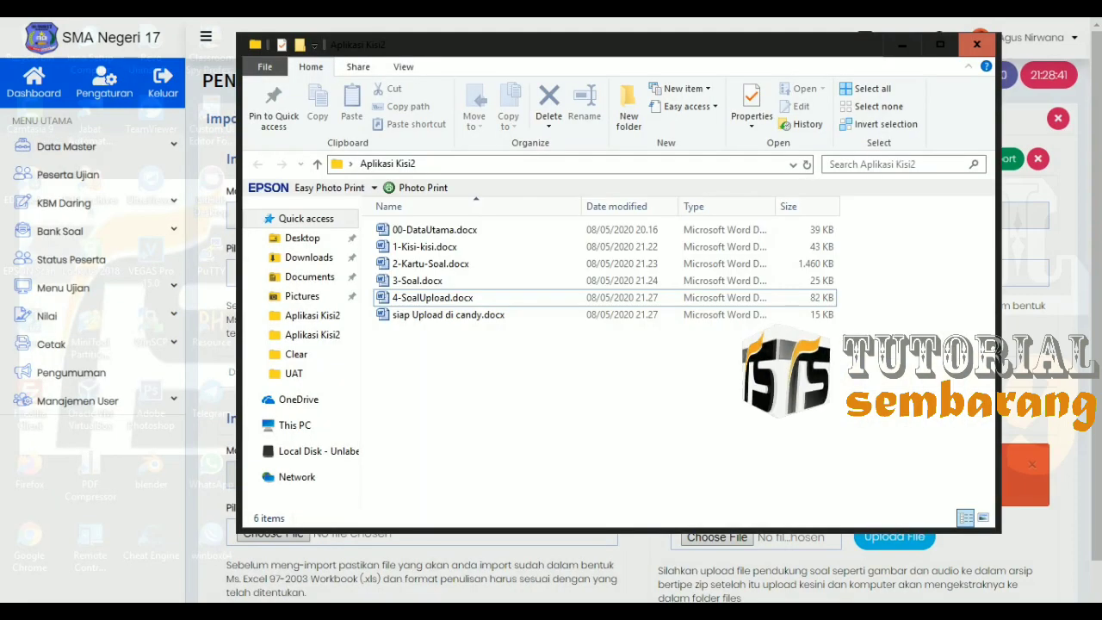
{"action": "left_click", "coordinate": [487, 301]}
{"action": "left_click", "coordinate": [516, 317]}
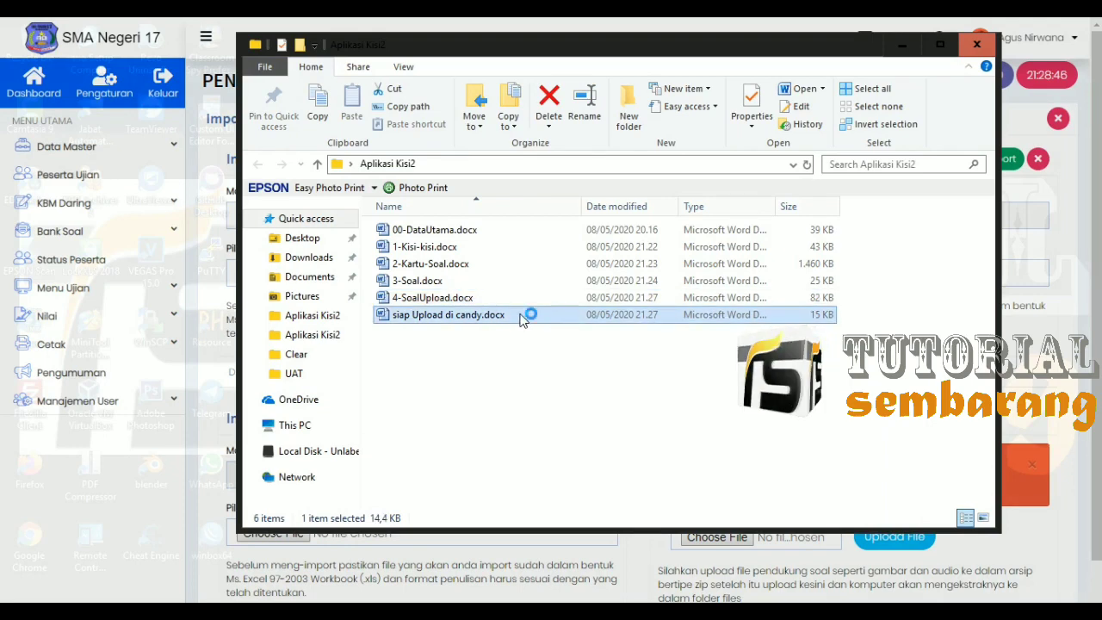
Delete the blank questions Q:5 through Q:50 after the Kunci line of Q:4 and maximize the document window.
{"action": "scroll", "coordinate": [521, 314], "scroll_direction": "down", "scroll_amount": 5}
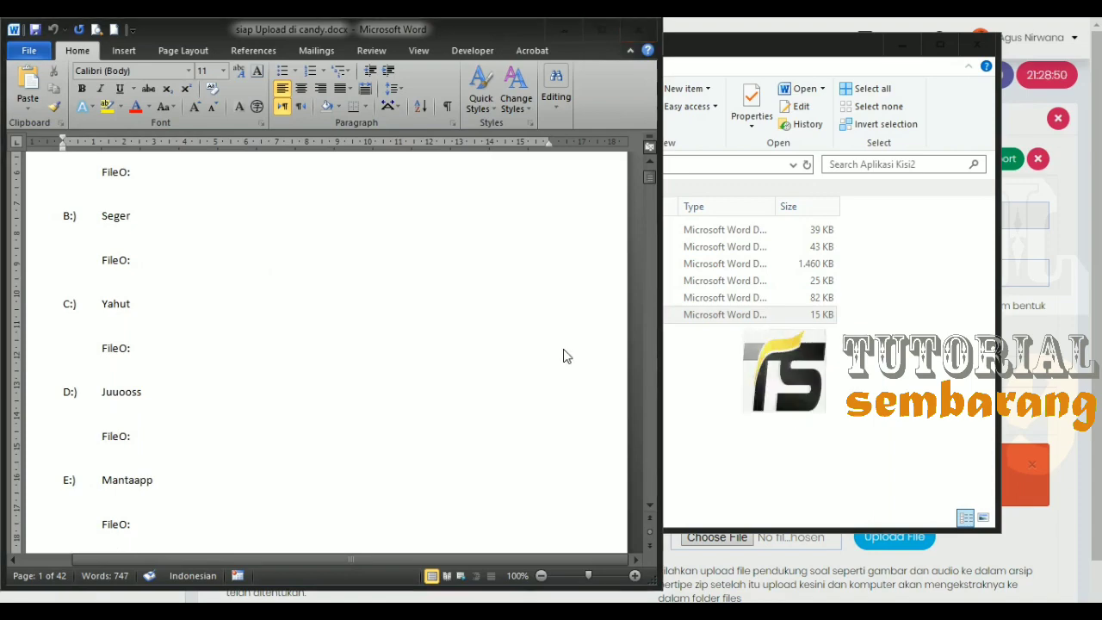
{"action": "key", "text": "super"}
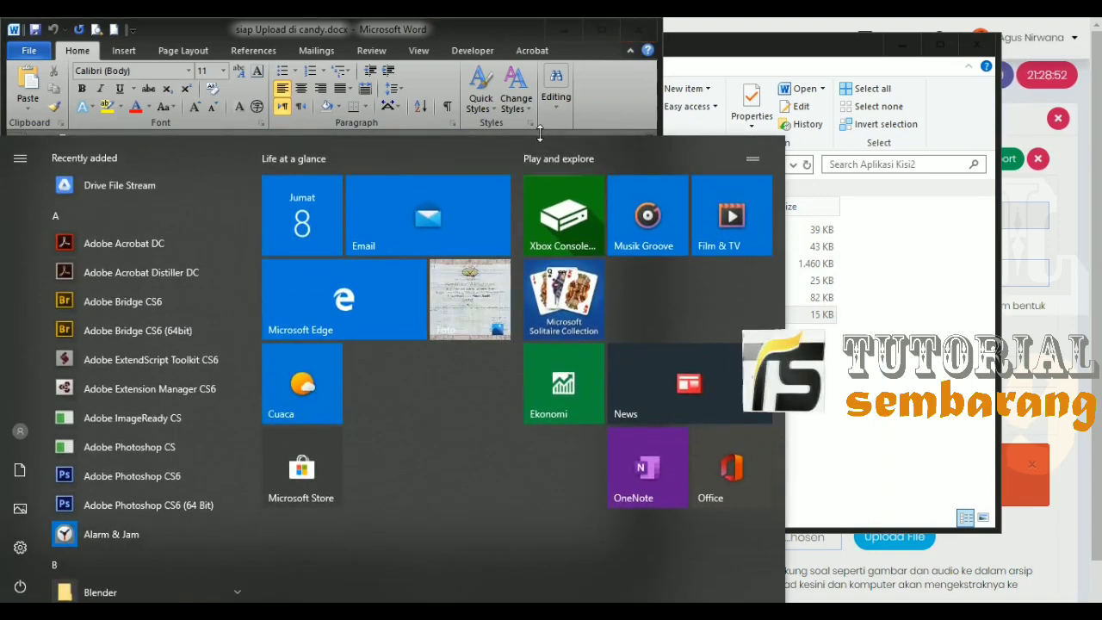
{"action": "left_click", "coordinate": [499, 49]}
{"action": "scroll", "coordinate": [234, 449], "scroll_direction": "down", "scroll_amount": 15}
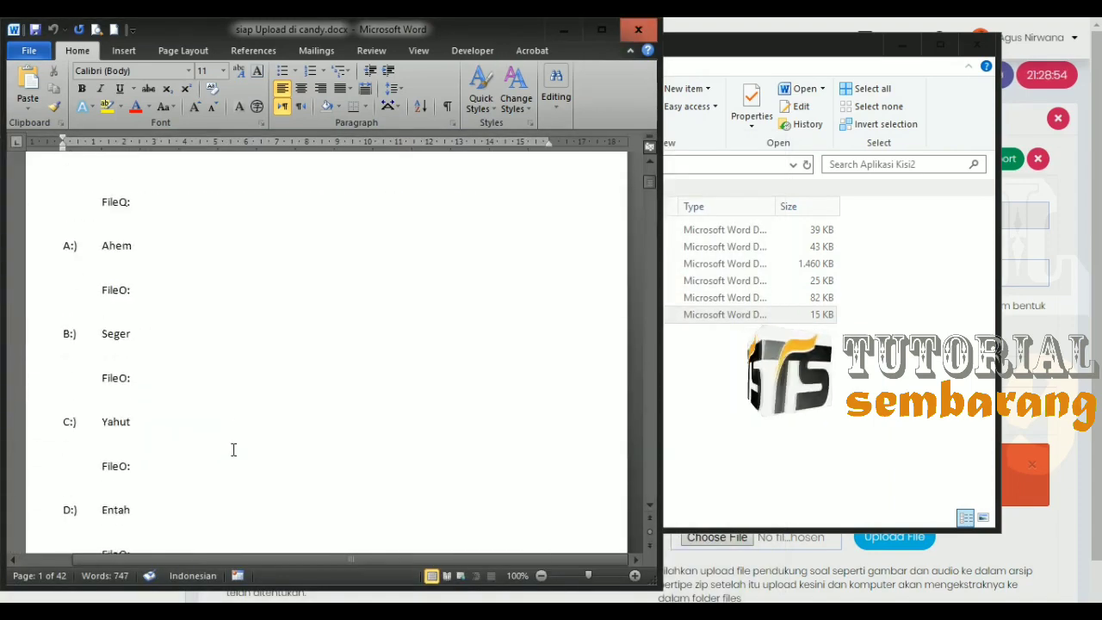
{"action": "scroll", "coordinate": [233, 450], "scroll_direction": "down", "scroll_amount": 10}
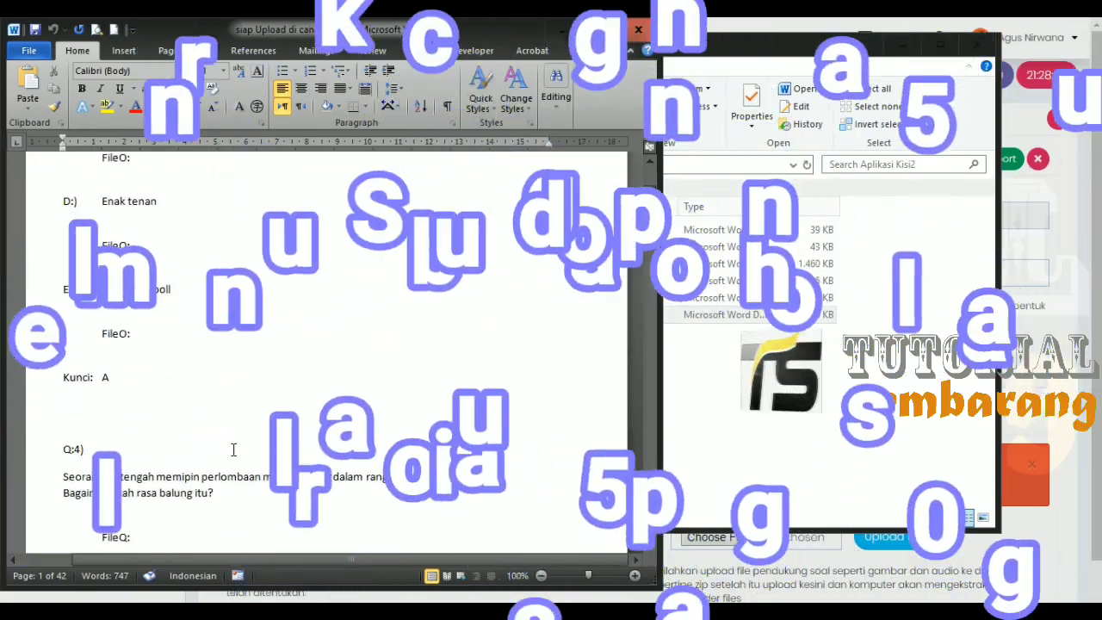
{"action": "scroll", "coordinate": [233, 449], "scroll_direction": "down", "scroll_amount": 8}
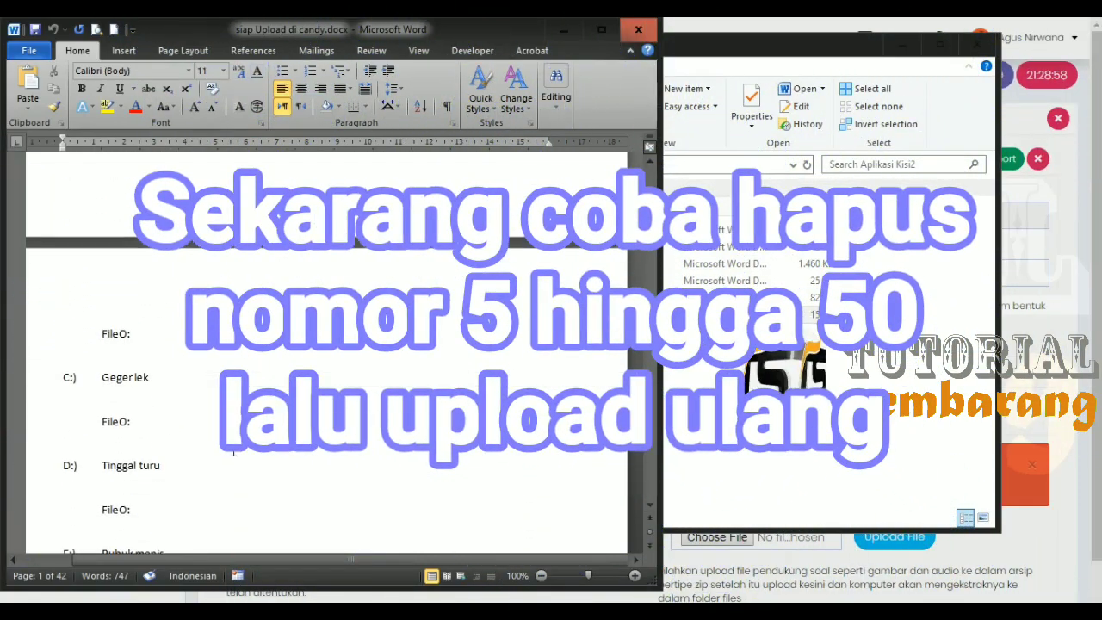
{"action": "scroll", "coordinate": [234, 450], "scroll_direction": "down", "scroll_amount": 2}
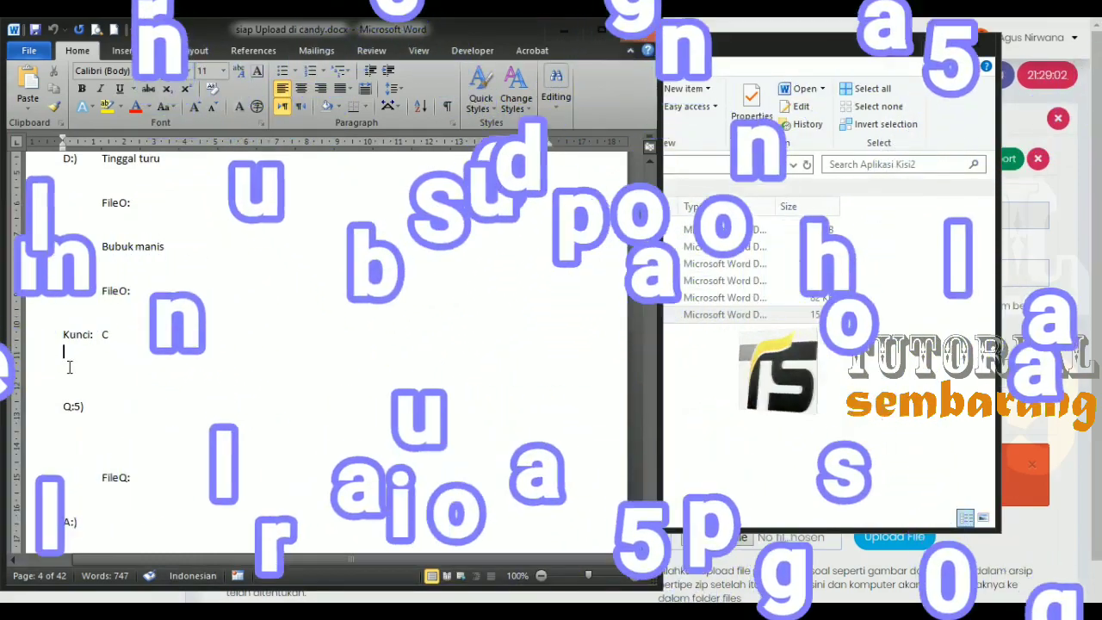
{"action": "key", "text": "Down"}
{"action": "key", "text": "ctrl+shift+End"}
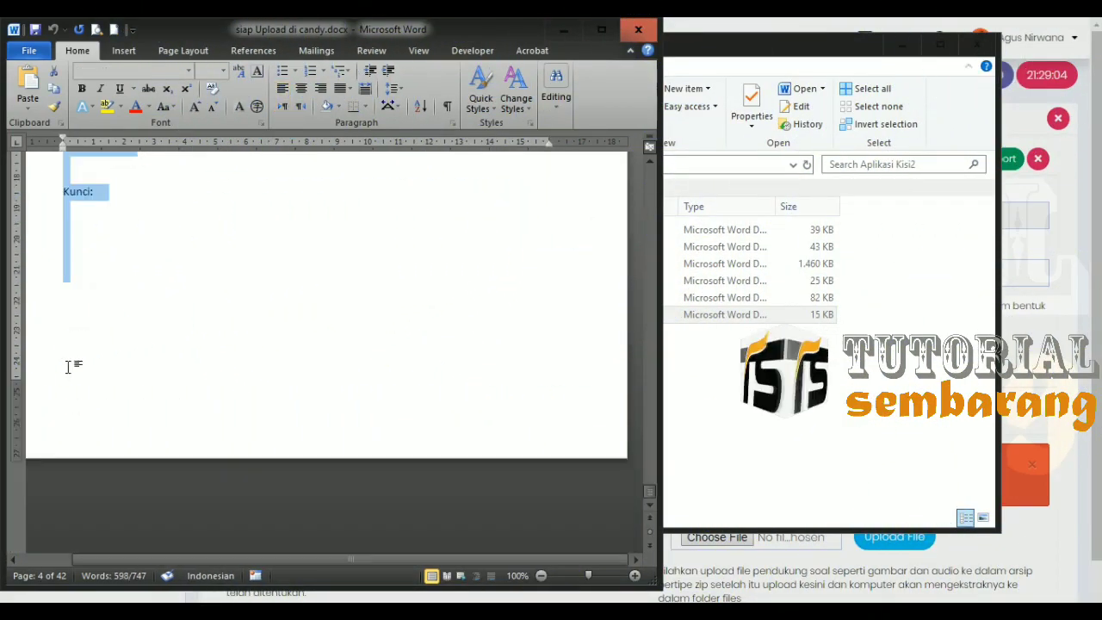
{"action": "key", "text": "Delete"}
{"action": "key", "text": "super+Up"}
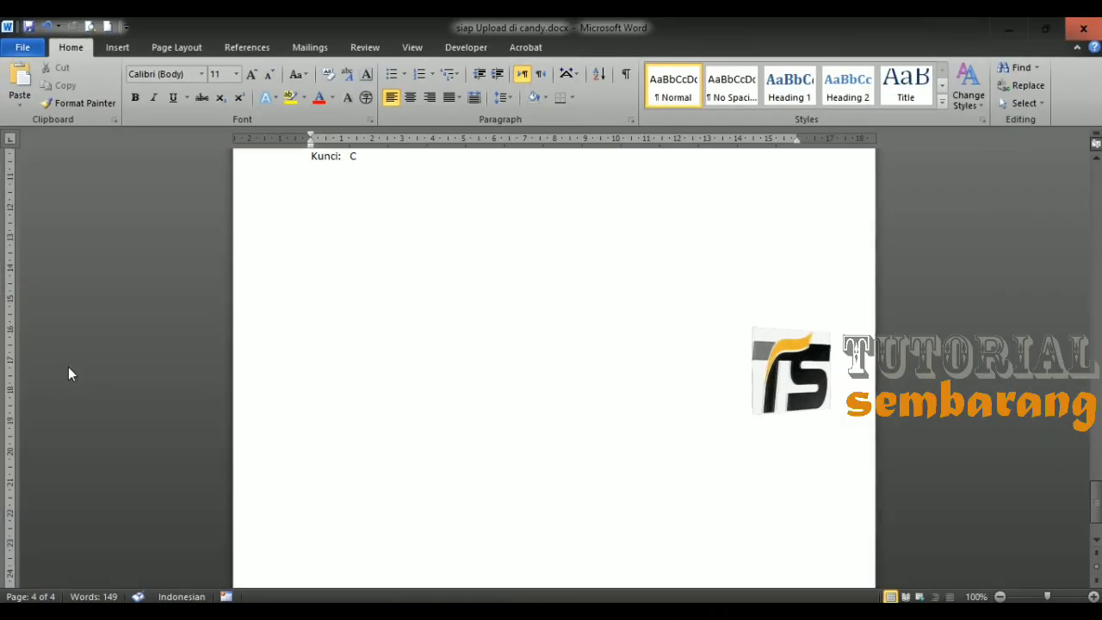
Check the end of the trimmed document and compare its Q:4 entry with row 4 of the table in 00-DataUtama.docx.
{"action": "scroll", "coordinate": [593, 302], "scroll_direction": "up", "scroll_amount": 8}
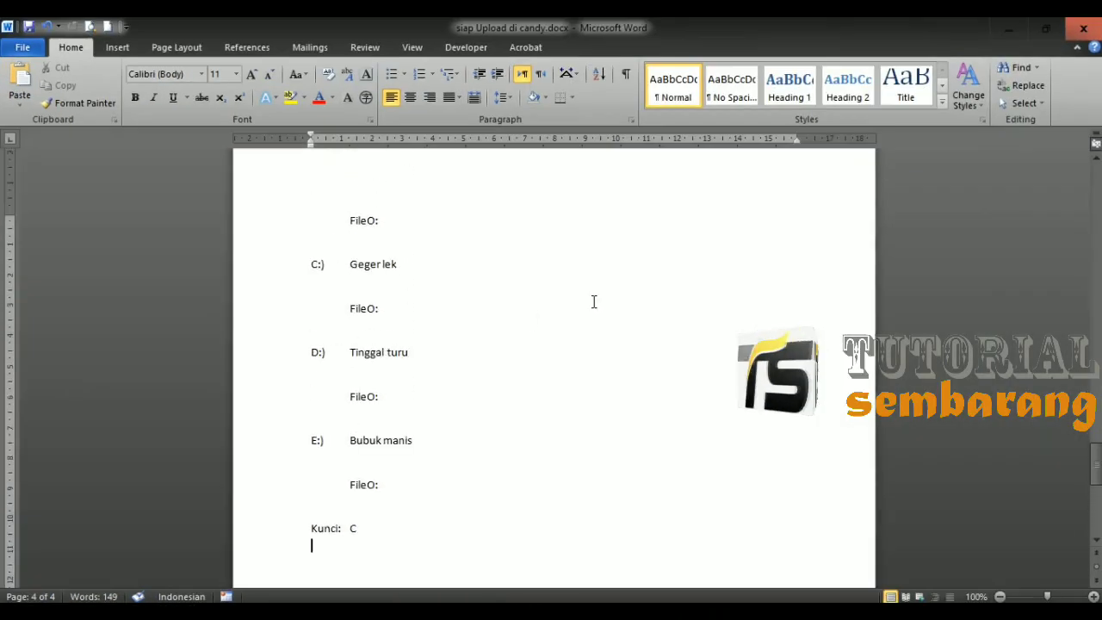
{"action": "scroll", "coordinate": [594, 302], "scroll_direction": "down", "scroll_amount": 7}
{"action": "scroll", "coordinate": [593, 302], "scroll_direction": "up", "scroll_amount": 16}
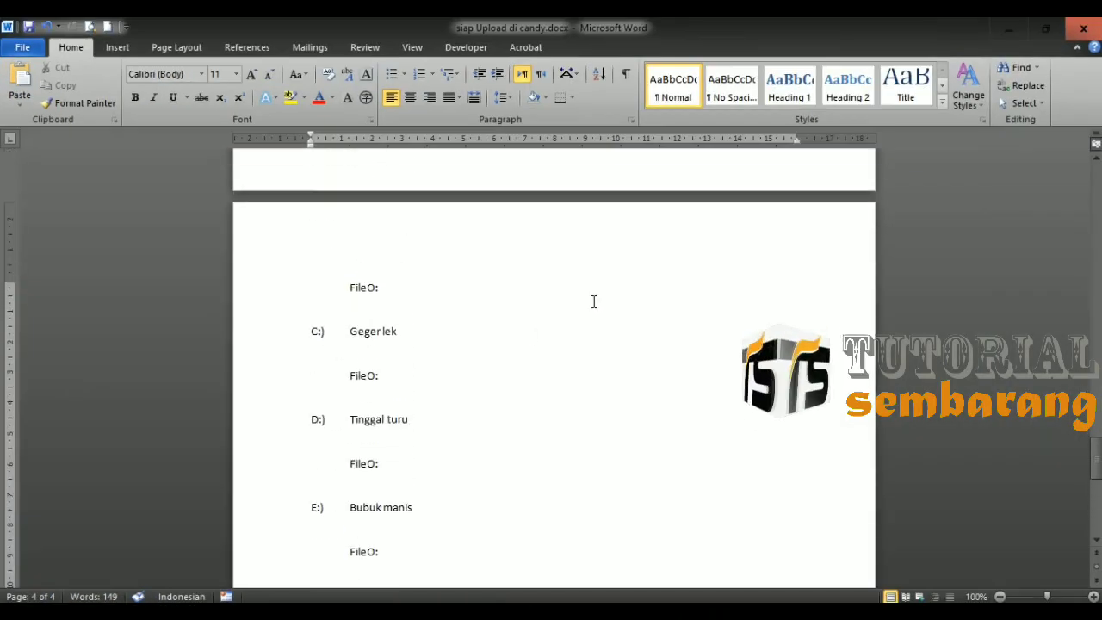
{"action": "scroll", "coordinate": [593, 301], "scroll_direction": "up", "scroll_amount": 2}
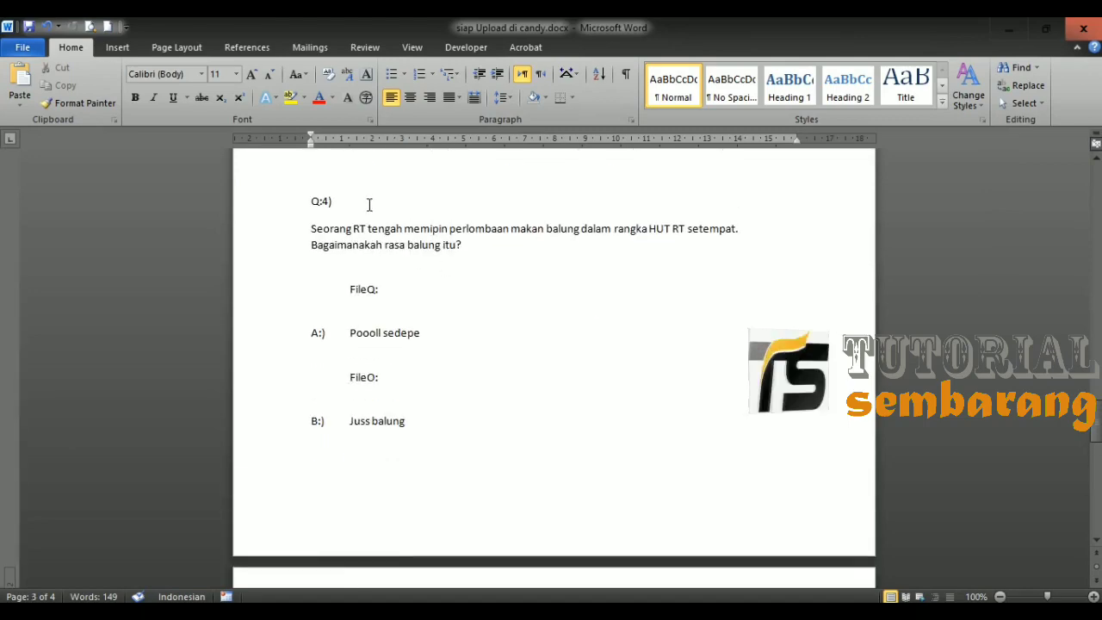
{"action": "left_click", "coordinate": [303, 206]}
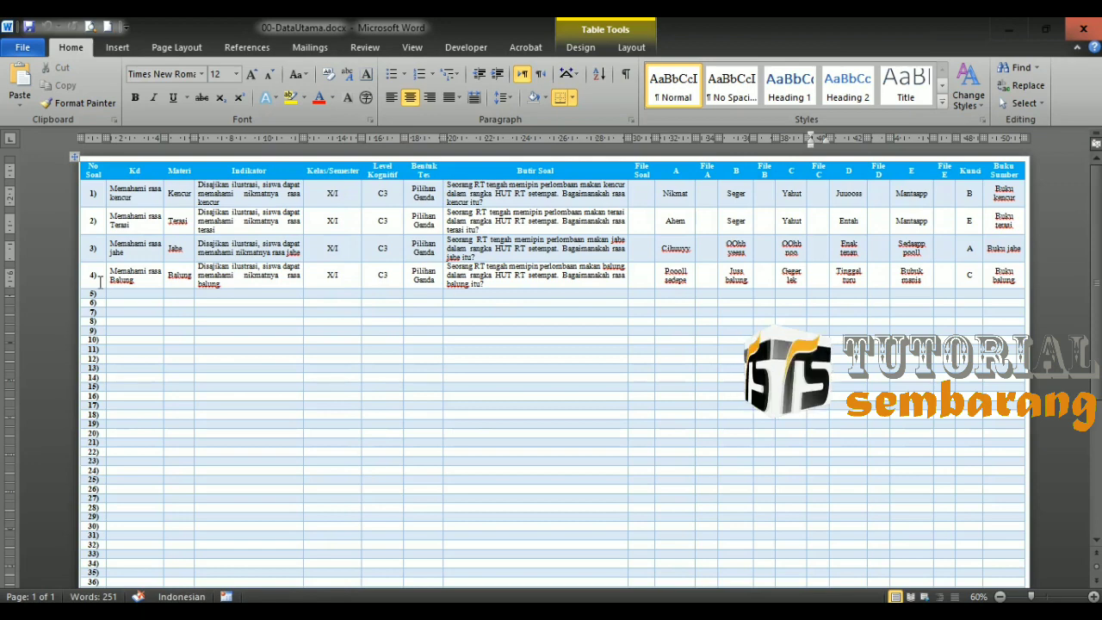
{"action": "left_click", "coordinate": [80, 277]}
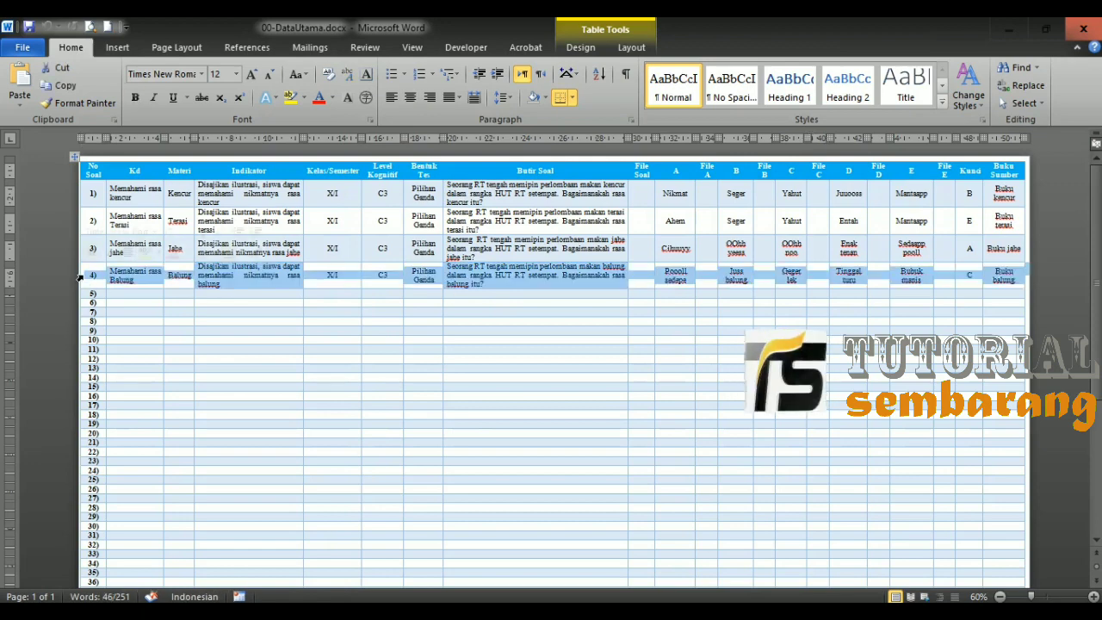
{"action": "left_click", "coordinate": [159, 296]}
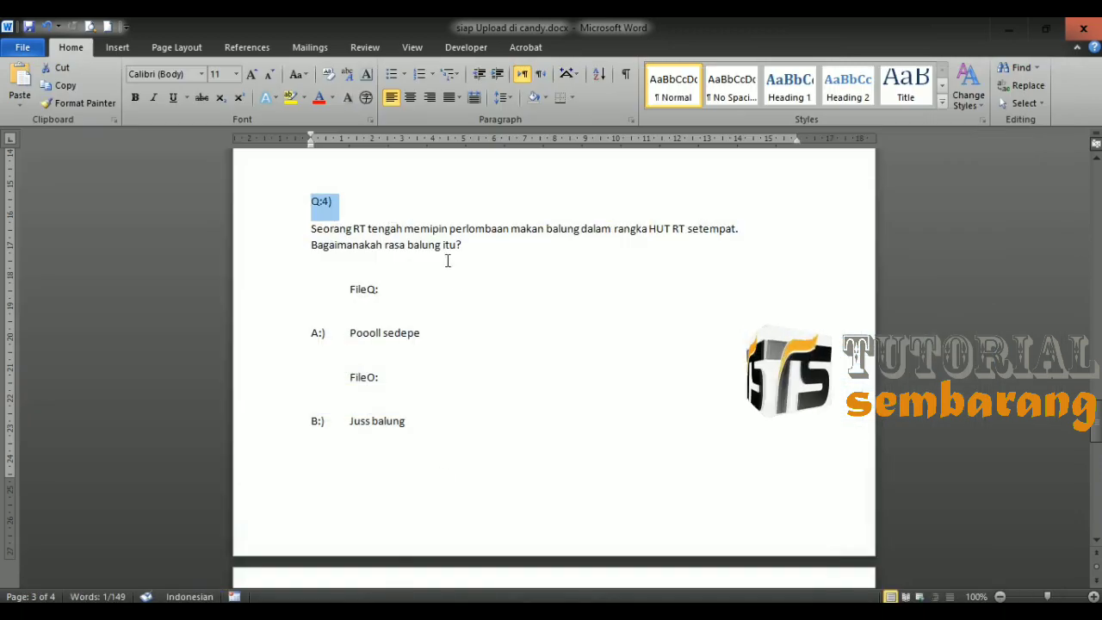
Save the trimmed document, leave Word and return to the Candy import page in the browser.
{"action": "left_click", "coordinate": [36, 31]}
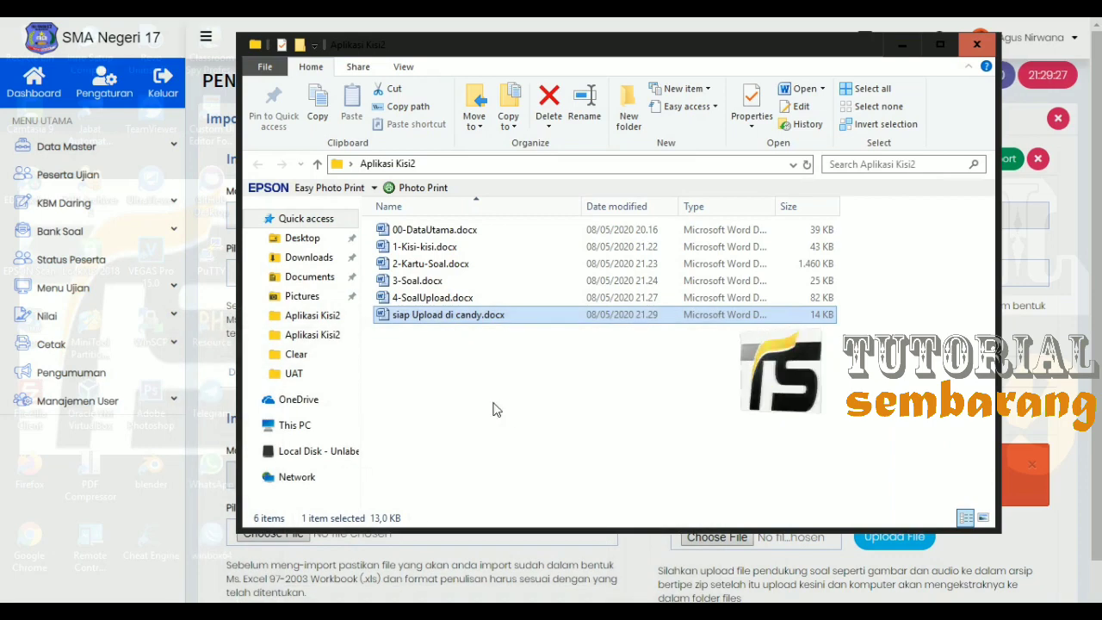
{"action": "left_click", "coordinate": [489, 411]}
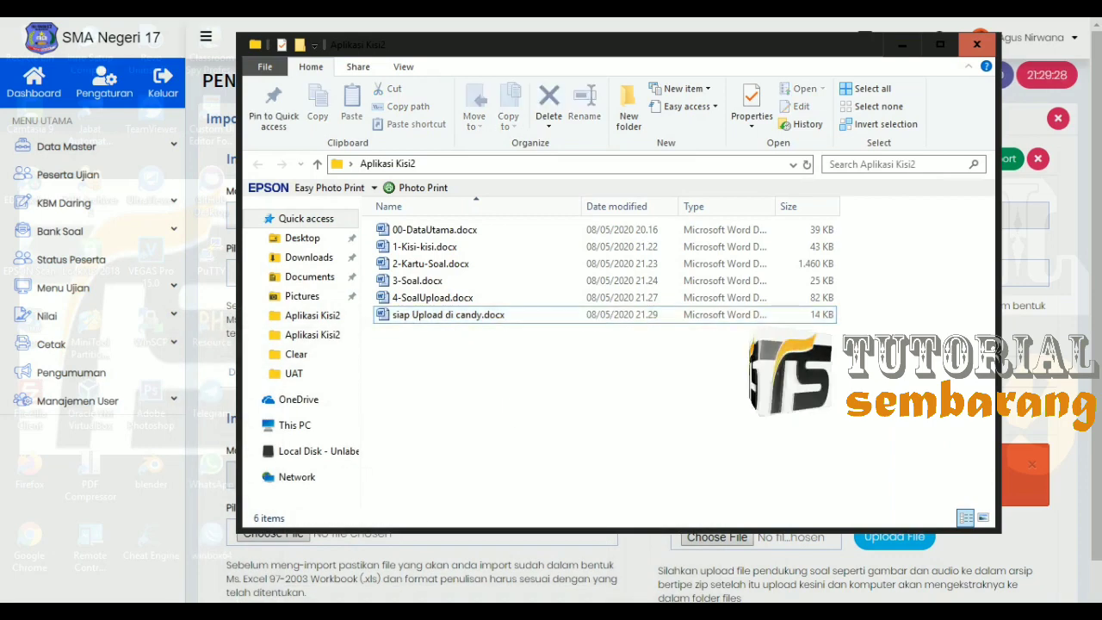
{"action": "left_click", "coordinate": [244, 559]}
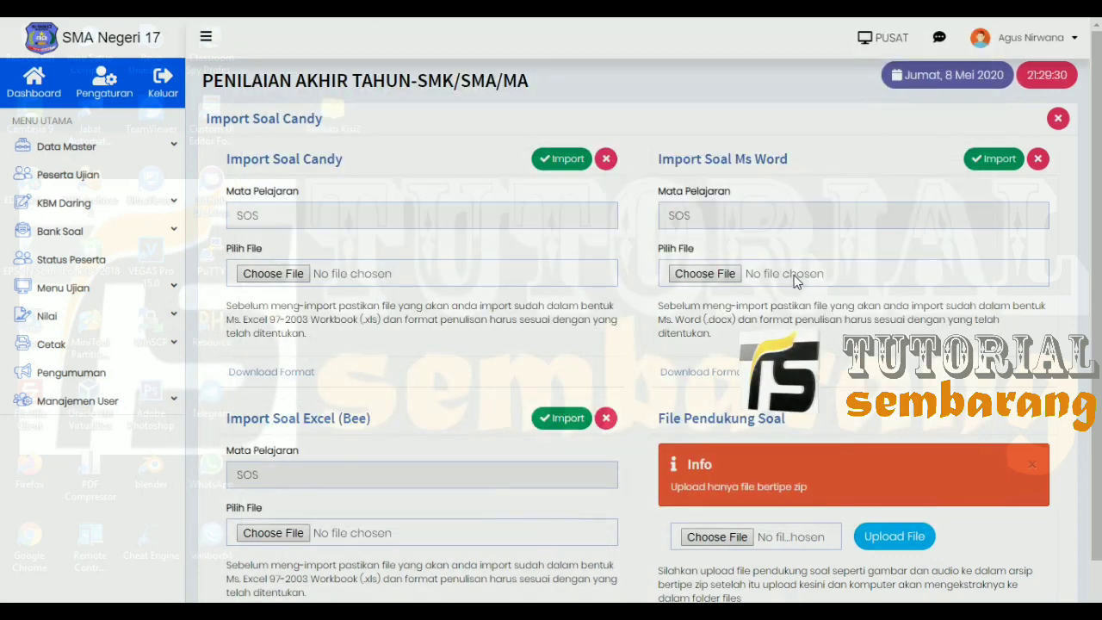
Import "siap Upload di candy.docx" through Import Soal Ms Word and review the resulting SOS question list.
{"action": "left_click", "coordinate": [795, 280]}
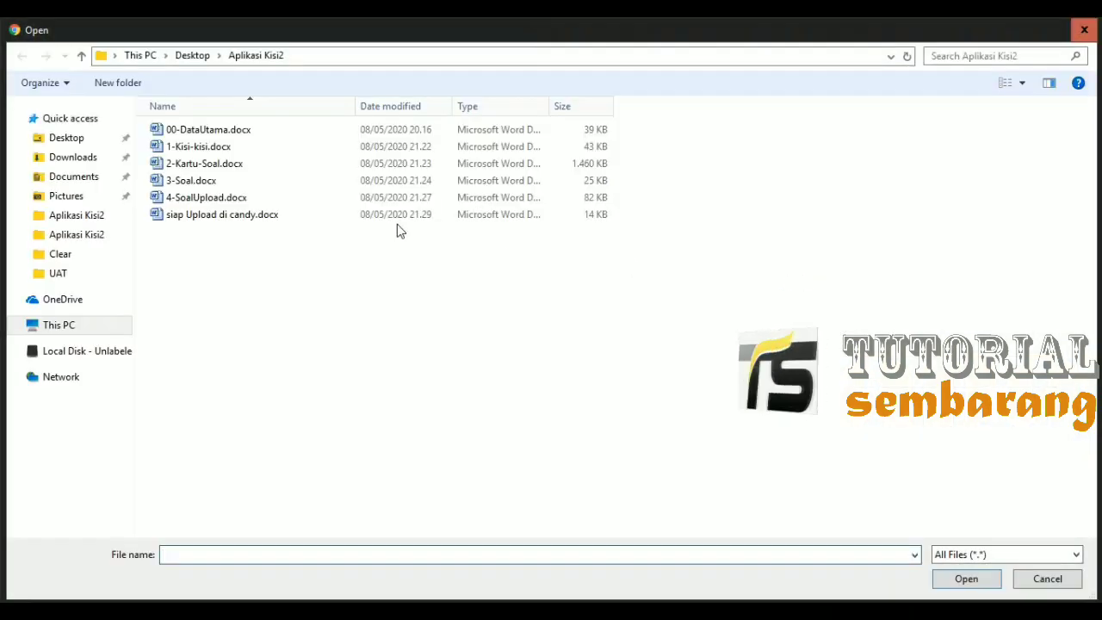
{"action": "left_click", "coordinate": [319, 217]}
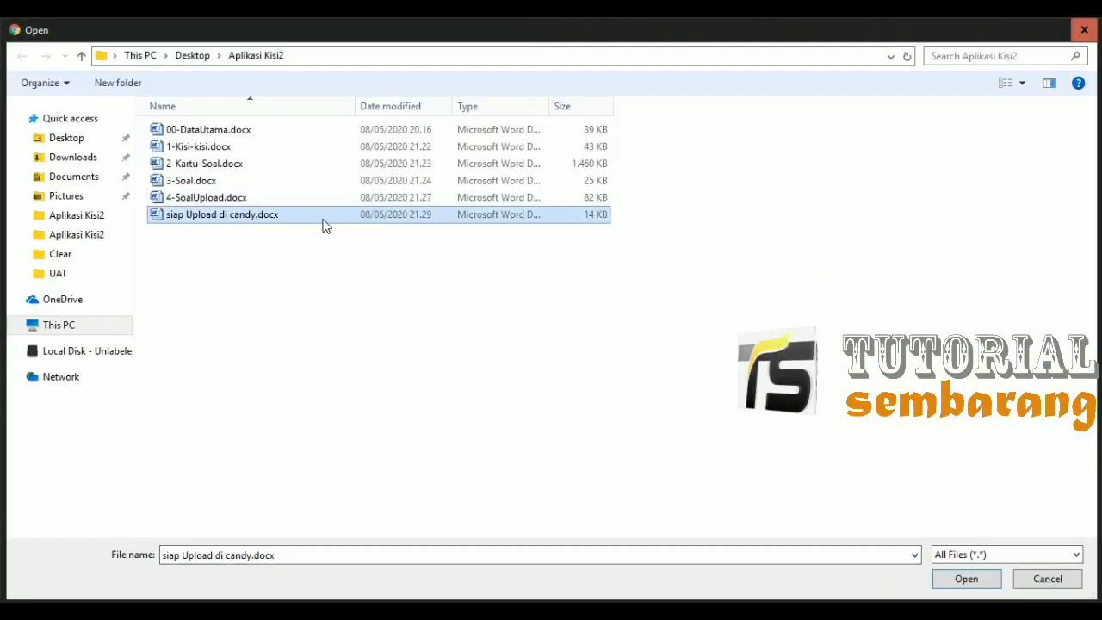
{"action": "double_click", "coordinate": [323, 220]}
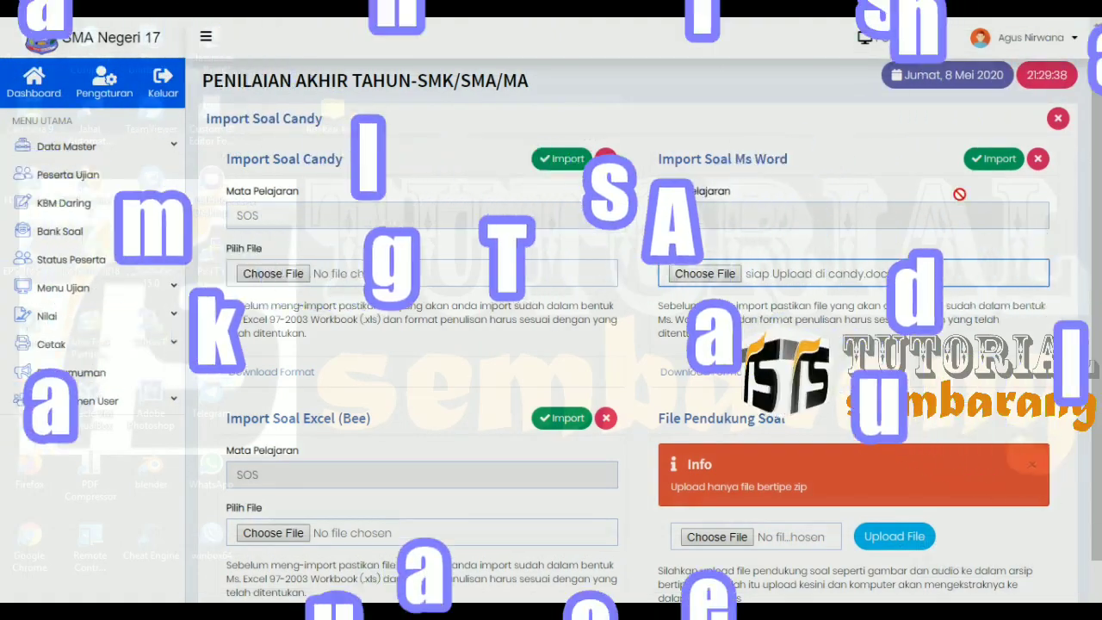
{"action": "left_click", "coordinate": [985, 158]}
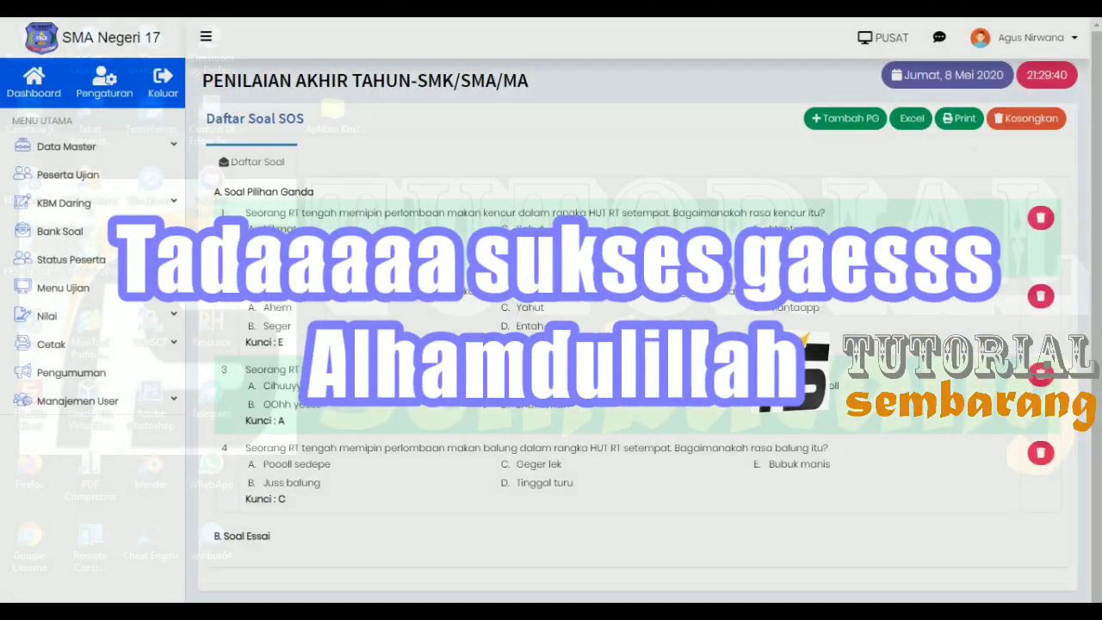
{"action": "scroll", "coordinate": [479, 393], "scroll_direction": "down", "scroll_amount": 1}
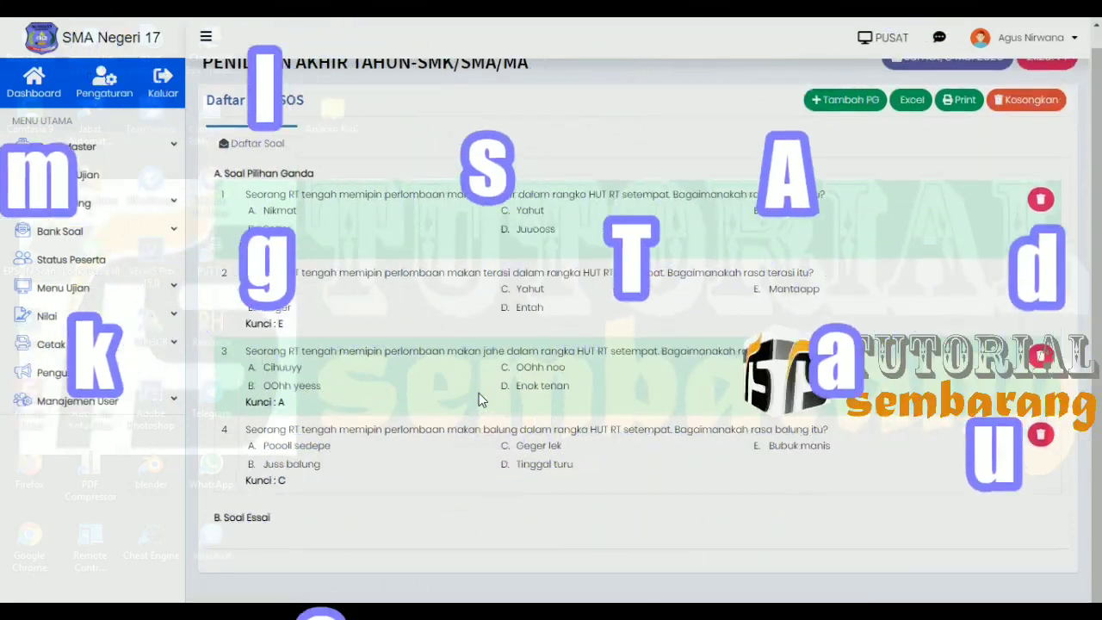
{"action": "scroll", "coordinate": [479, 393], "scroll_direction": "up", "scroll_amount": 1}
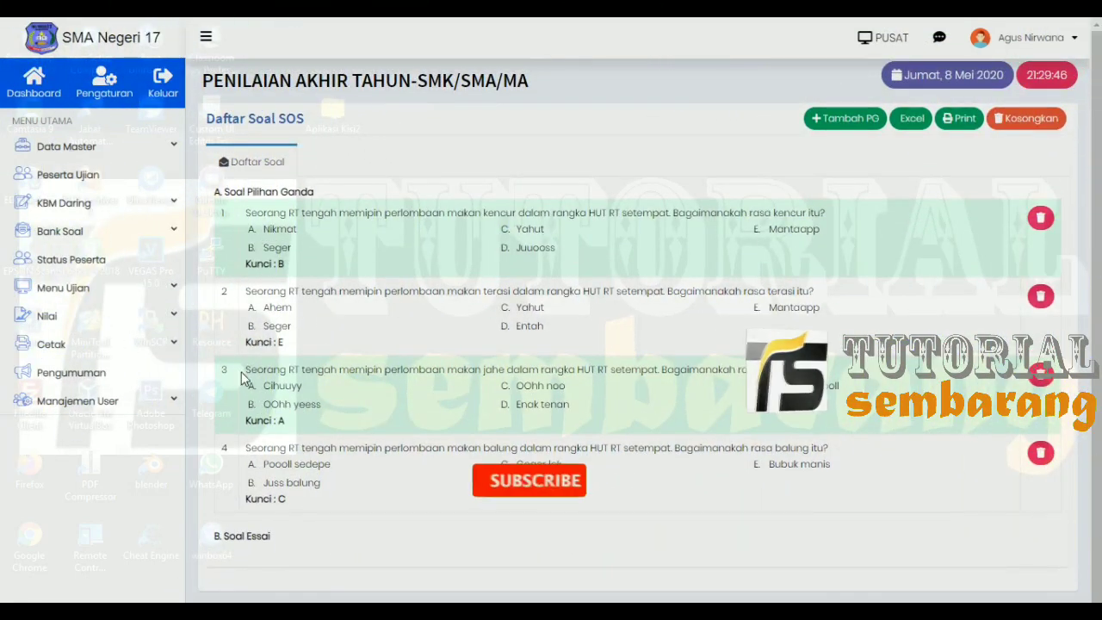
Open the question bank list and check the details and status of the Sos entry.
{"action": "left_click", "coordinate": [144, 241]}
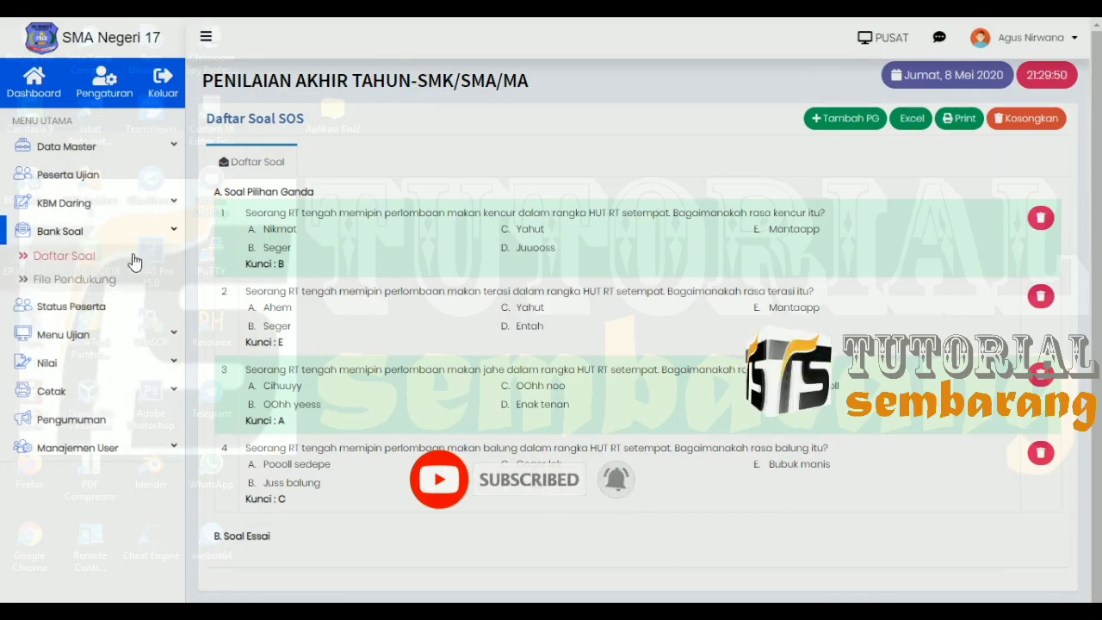
{"action": "left_click", "coordinate": [133, 262]}
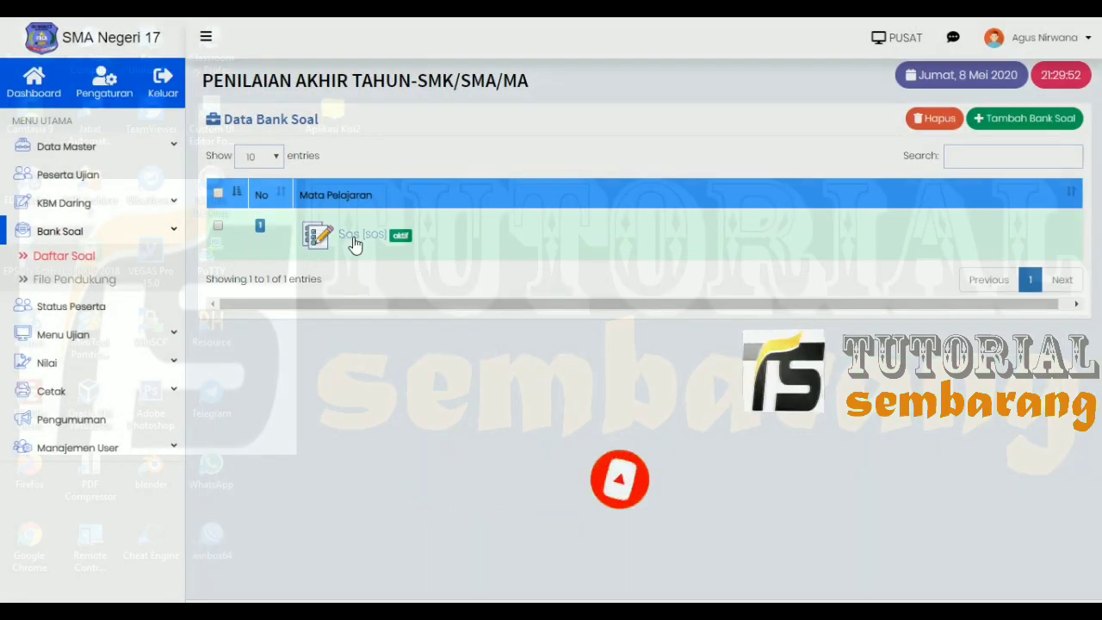
{"action": "left_click", "coordinate": [355, 244]}
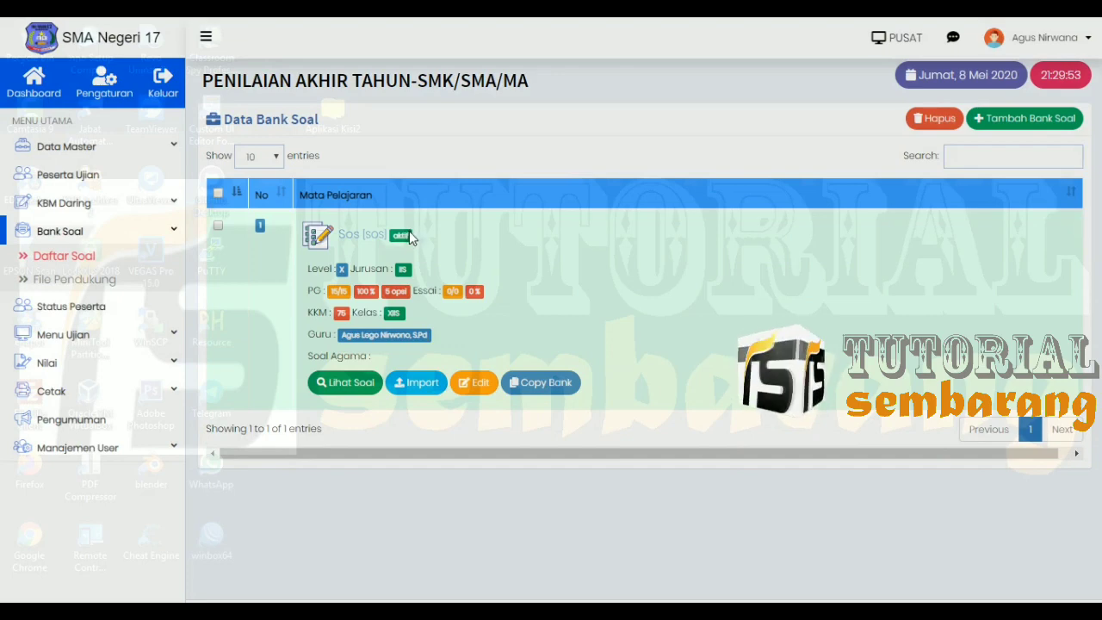
{"action": "left_click_drag", "start_coordinate": [411, 238], "coordinate": [393, 236]}
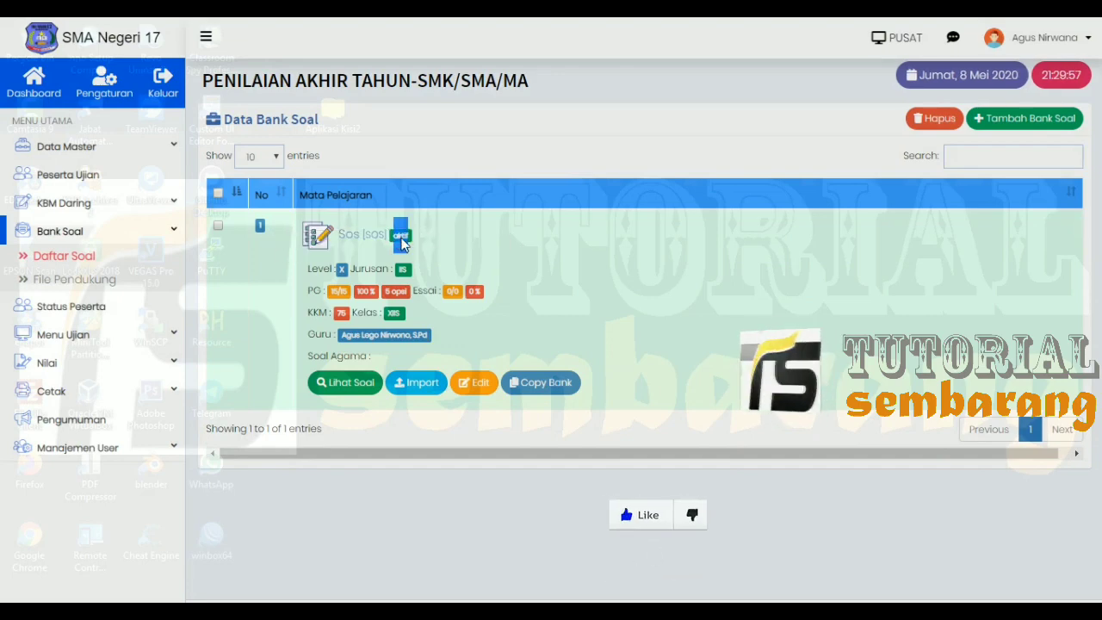
{"action": "left_click", "coordinate": [368, 242]}
{"action": "left_click", "coordinate": [363, 240]}
{"action": "left_click", "coordinate": [363, 240]}
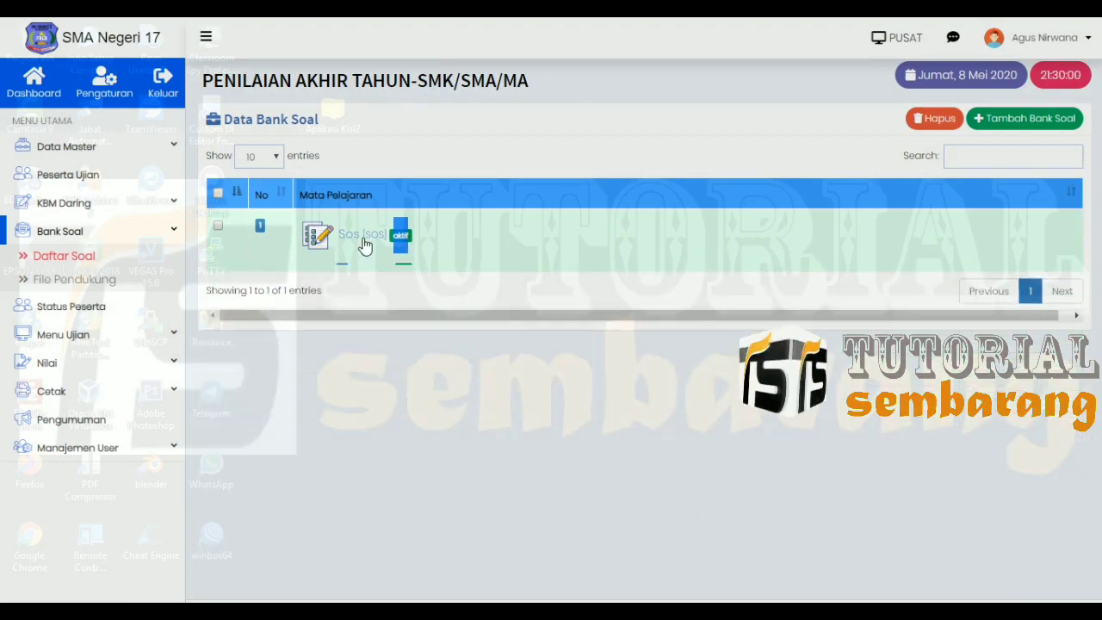
Return to the dashboard and log out of the administrator account.
{"action": "left_click", "coordinate": [39, 81]}
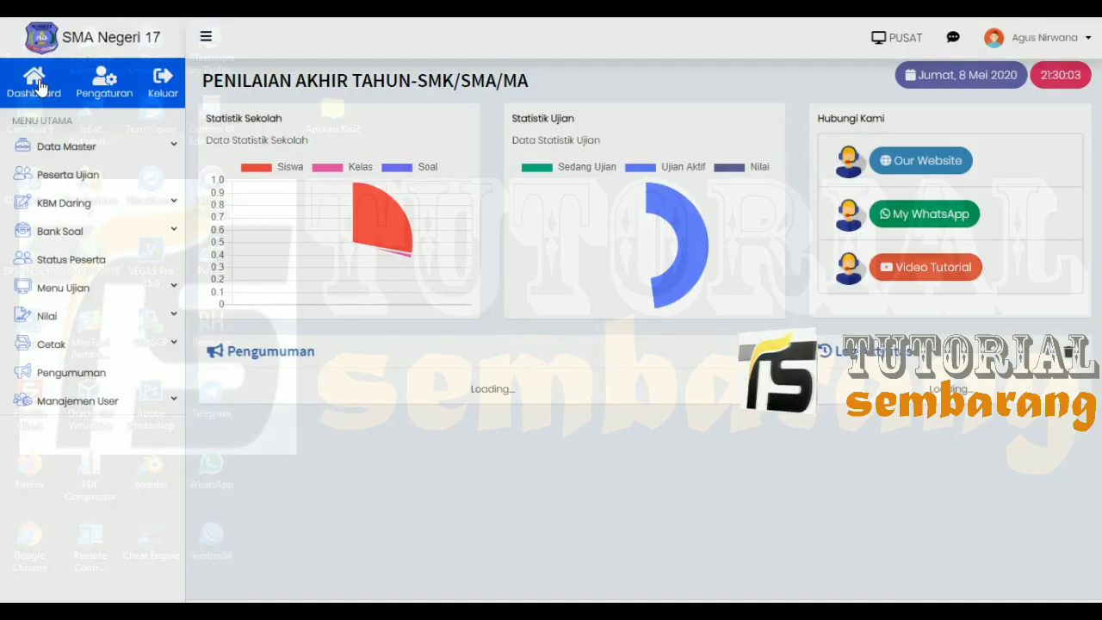
{"action": "left_click", "coordinate": [1044, 41]}
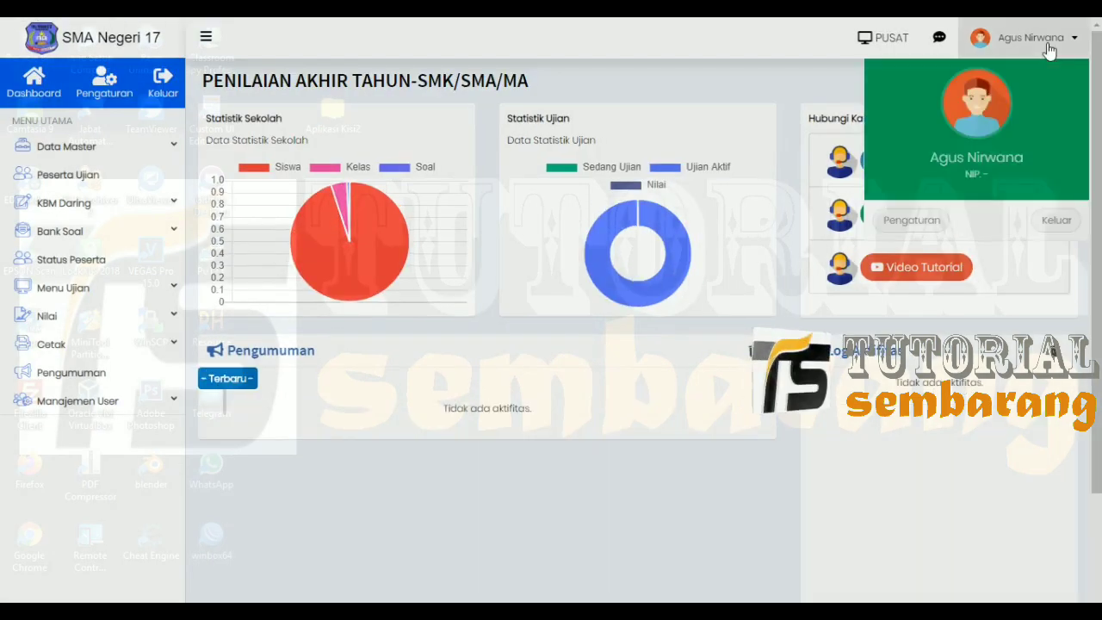
{"action": "left_click", "coordinate": [1058, 222]}
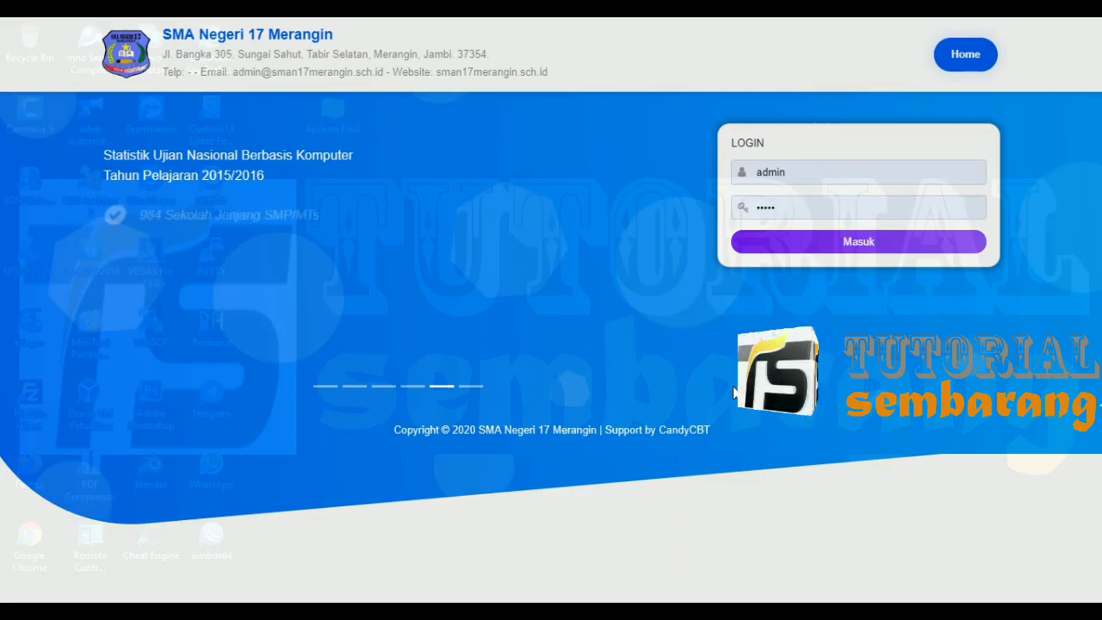